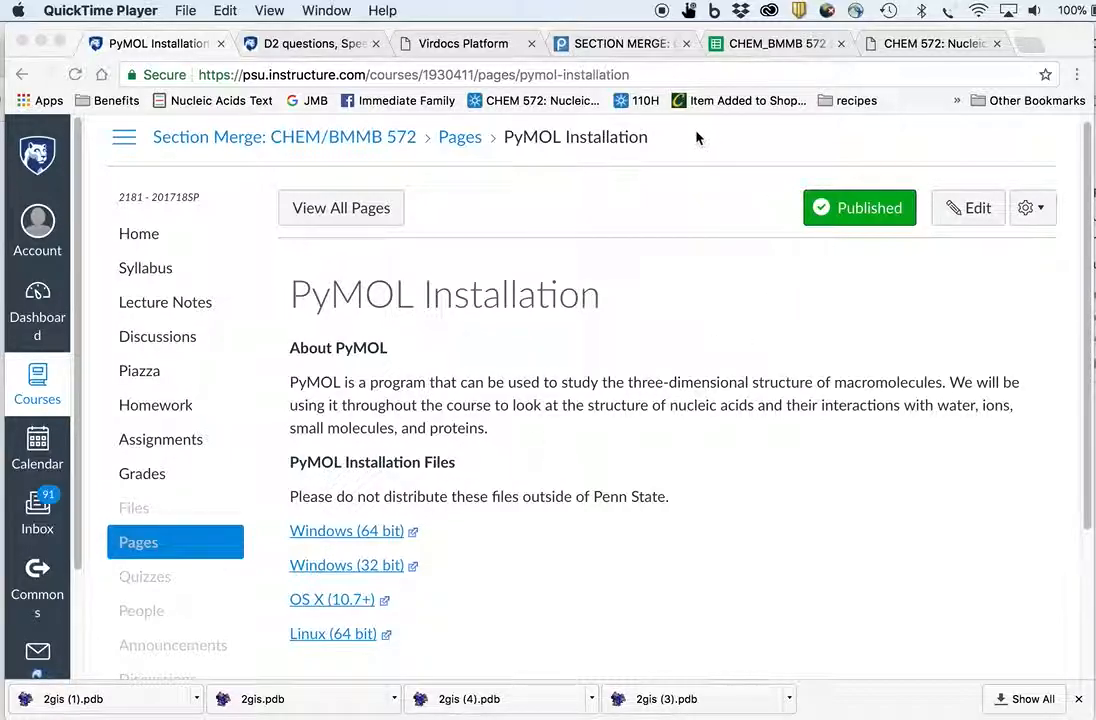
# - Highlight the assignment paragraph about downloading PyMOL and annotating A45, A46 and P1/P2 in D3_q.pdf
pyautogui.press('super+Tab')
pyautogui.press('super+Tab')
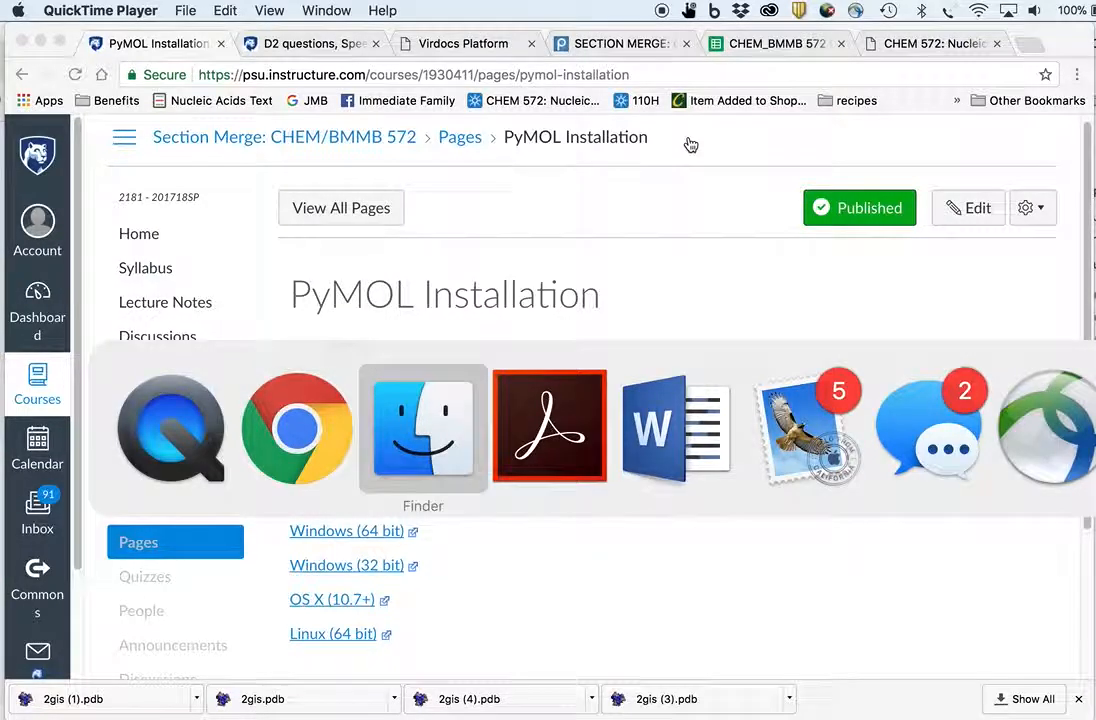
pyautogui.press('super+Tab')
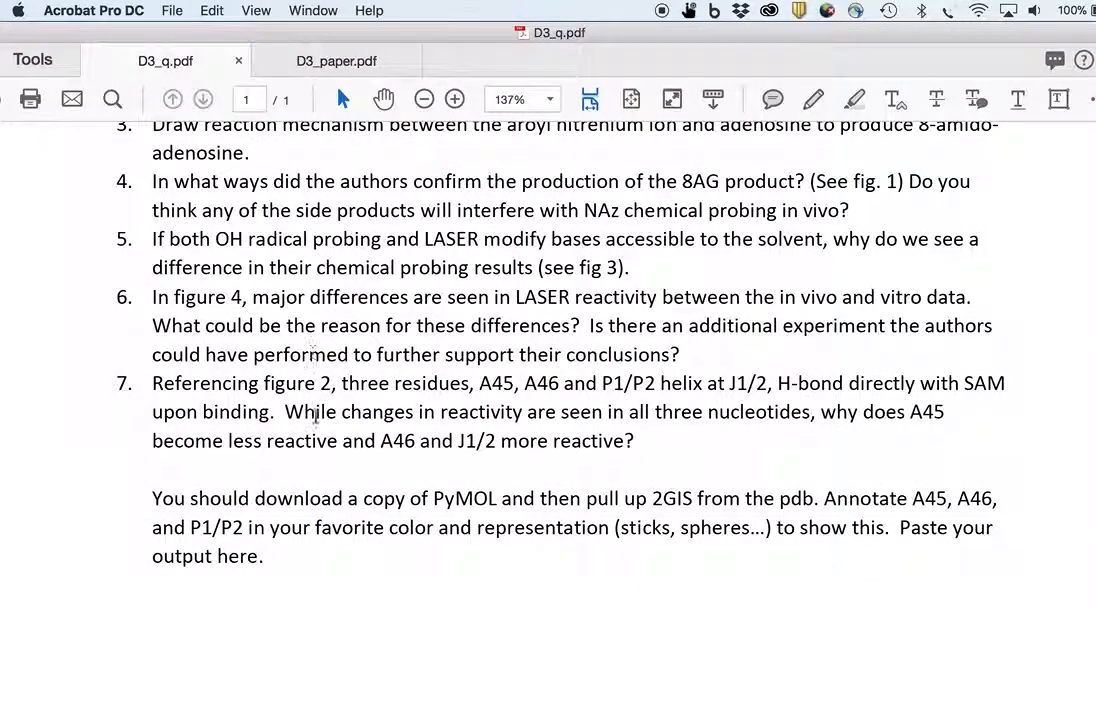
pyautogui.moveTo(151, 497); pyautogui.dragTo(254, 558)
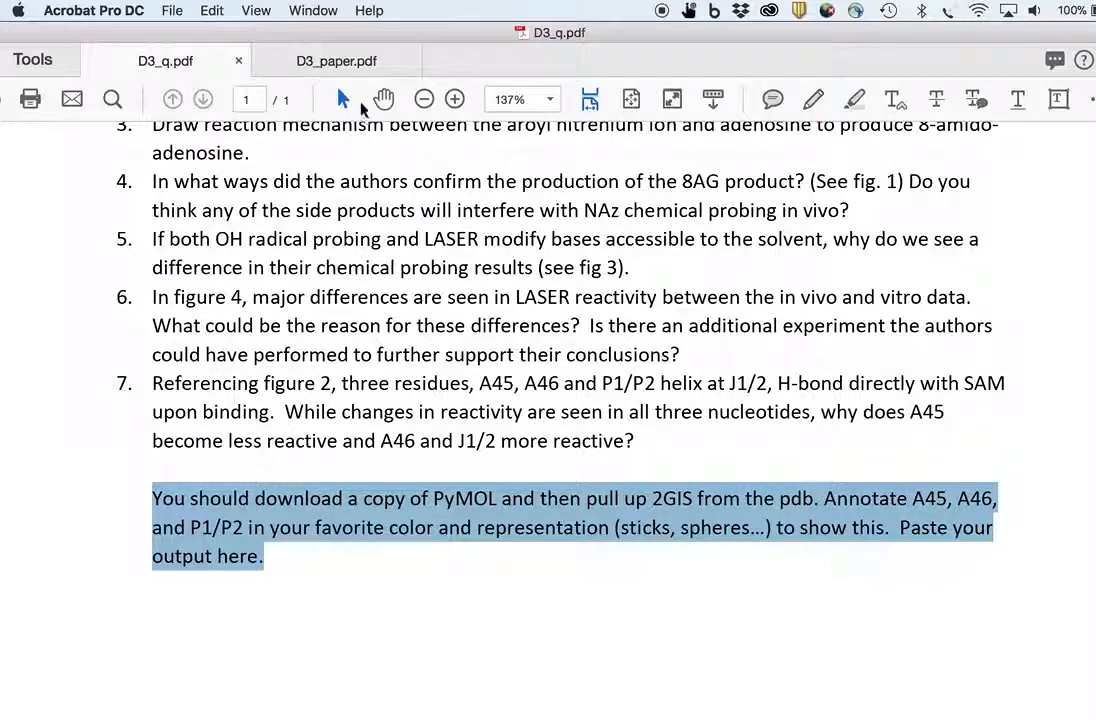
# - Search the paper D3_paper.pdf for pdb to find the structure's PDB ID
pyautogui.click(350, 64)
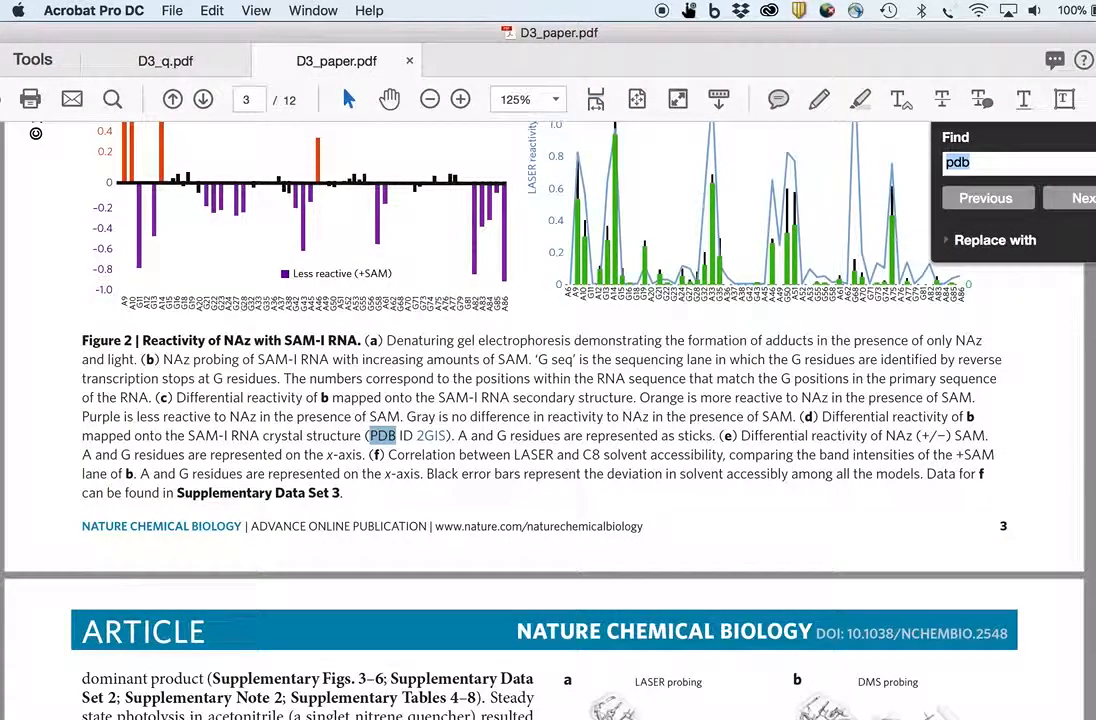
pyautogui.scroll(20, 742, 263)
pyautogui.click(688, 294)
pyautogui.click(1002, 161)
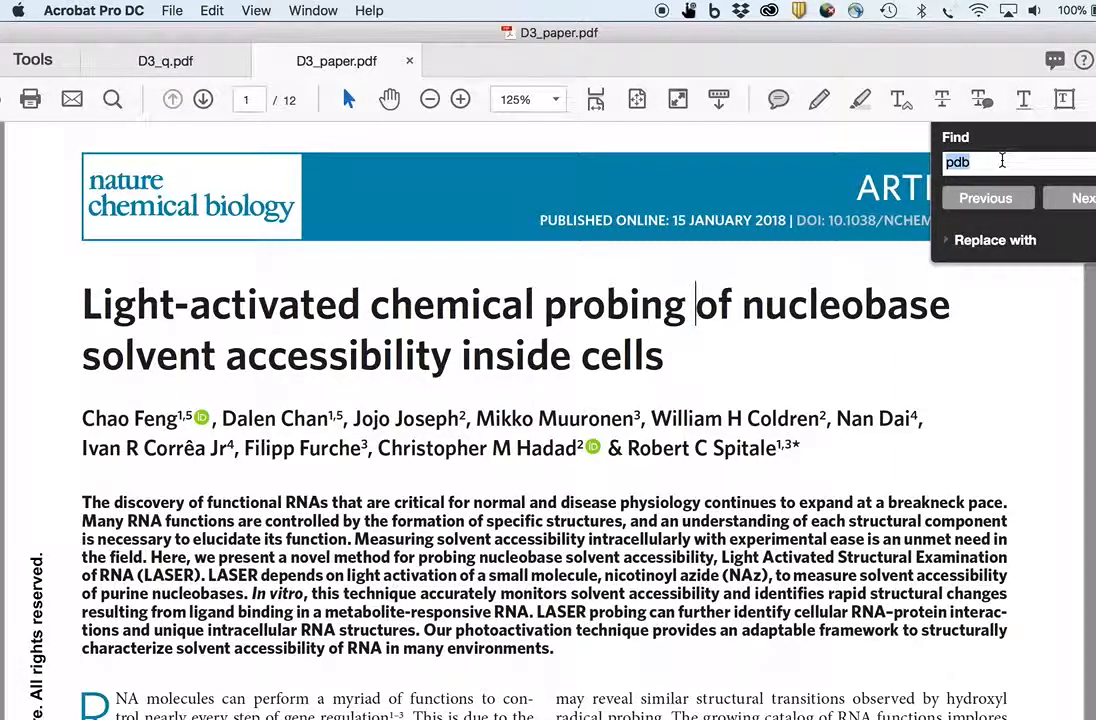
pyautogui.write('pd')
pyautogui.press('Return')
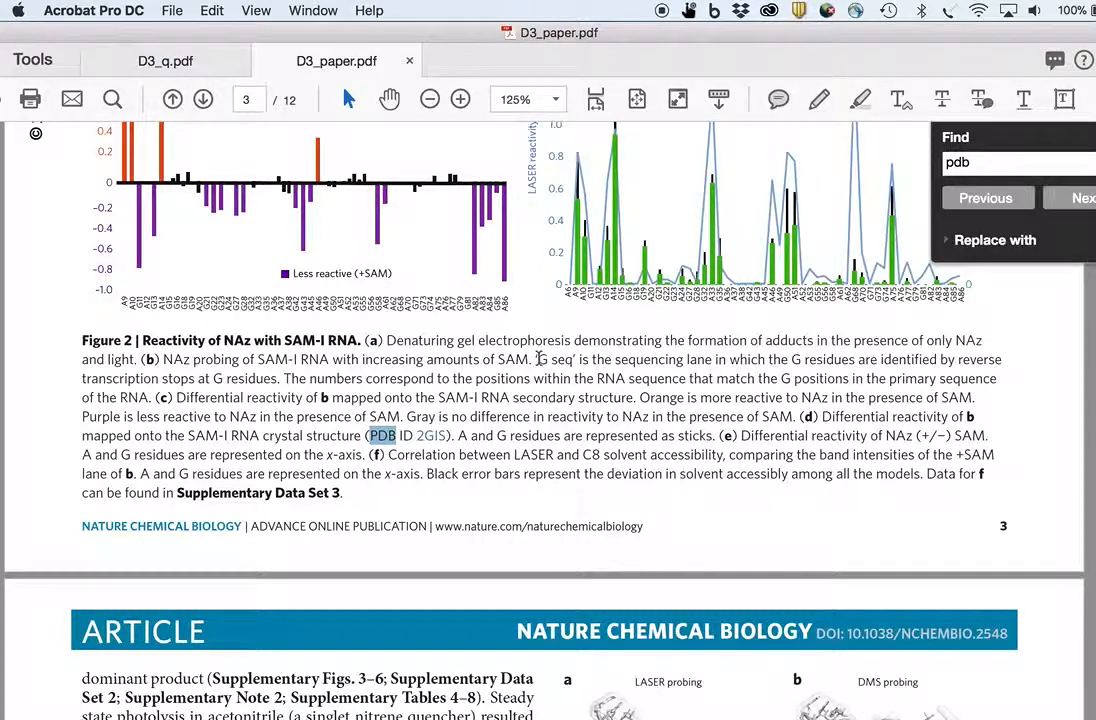
# - Open a new browser tab and search the web for pdb
pyautogui.press('super+Tab')
pyautogui.press('super+Tab')
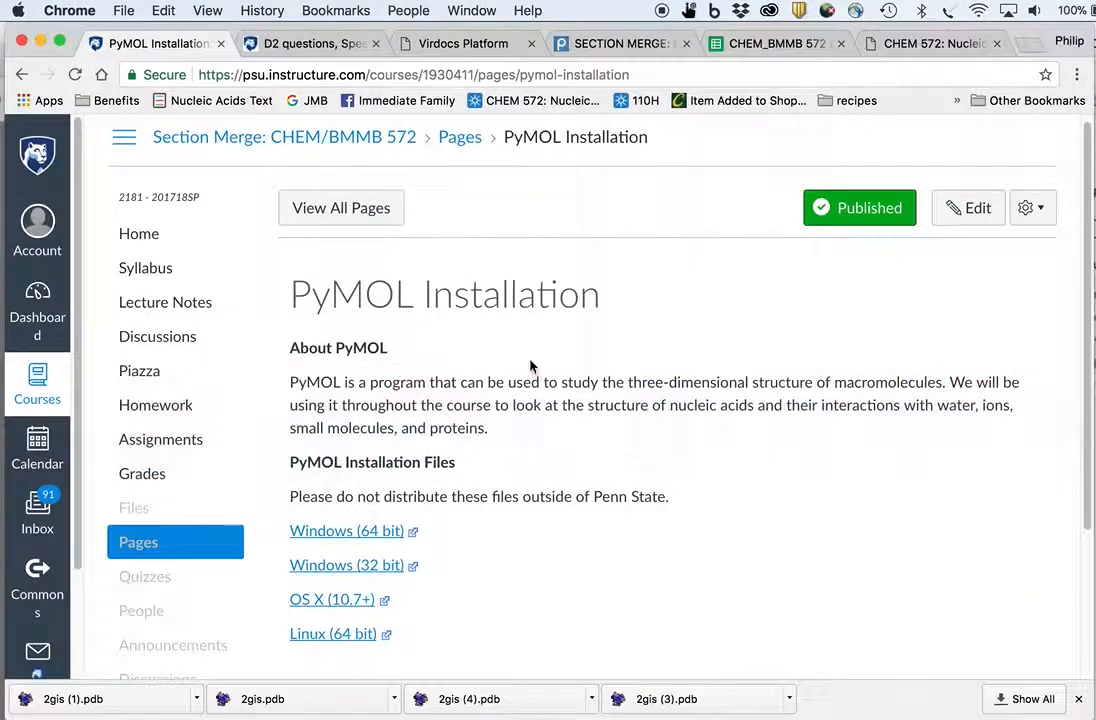
pyautogui.press('super+t')
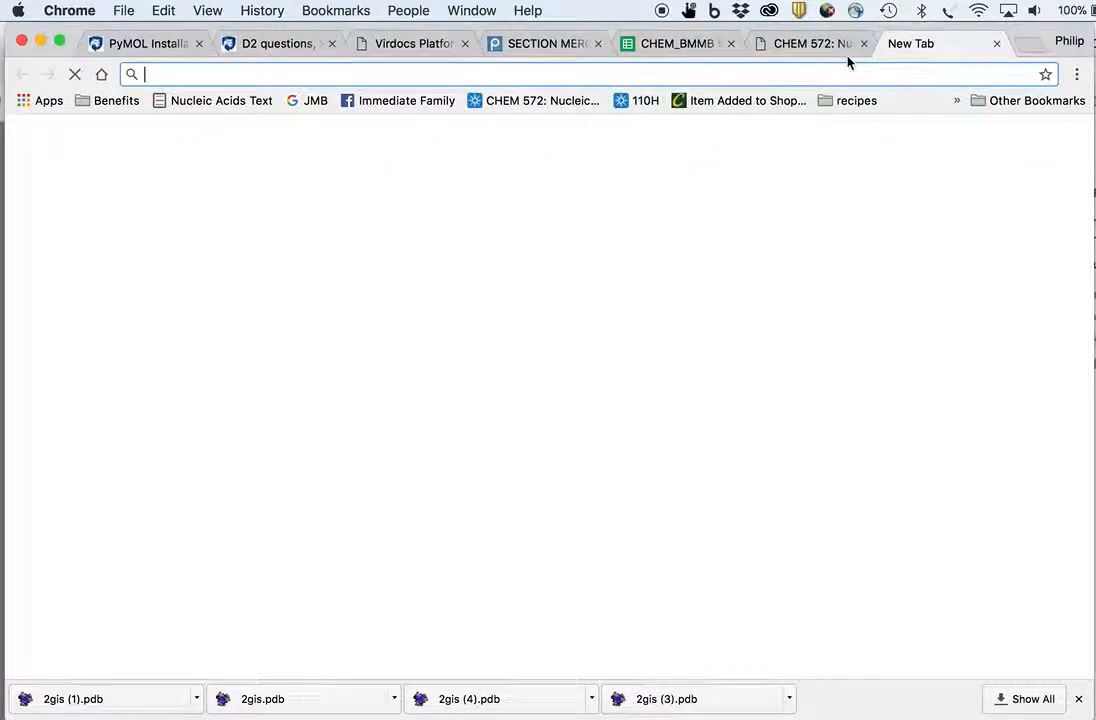
pyautogui.write('pdb')
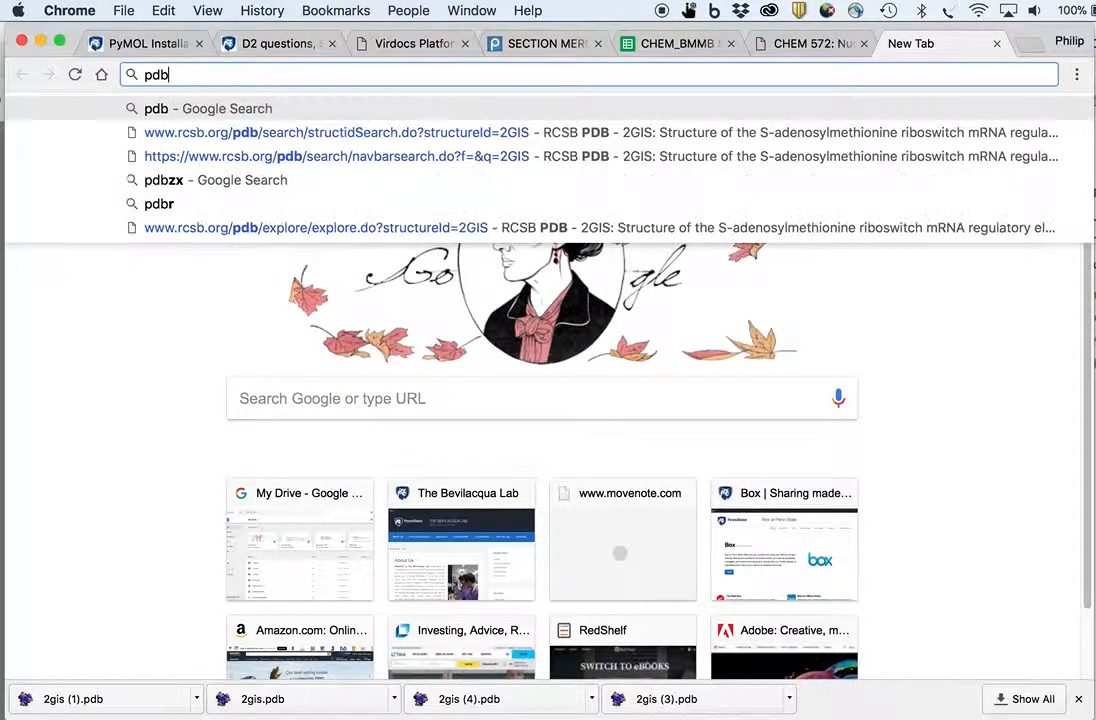
pyautogui.press('Return')
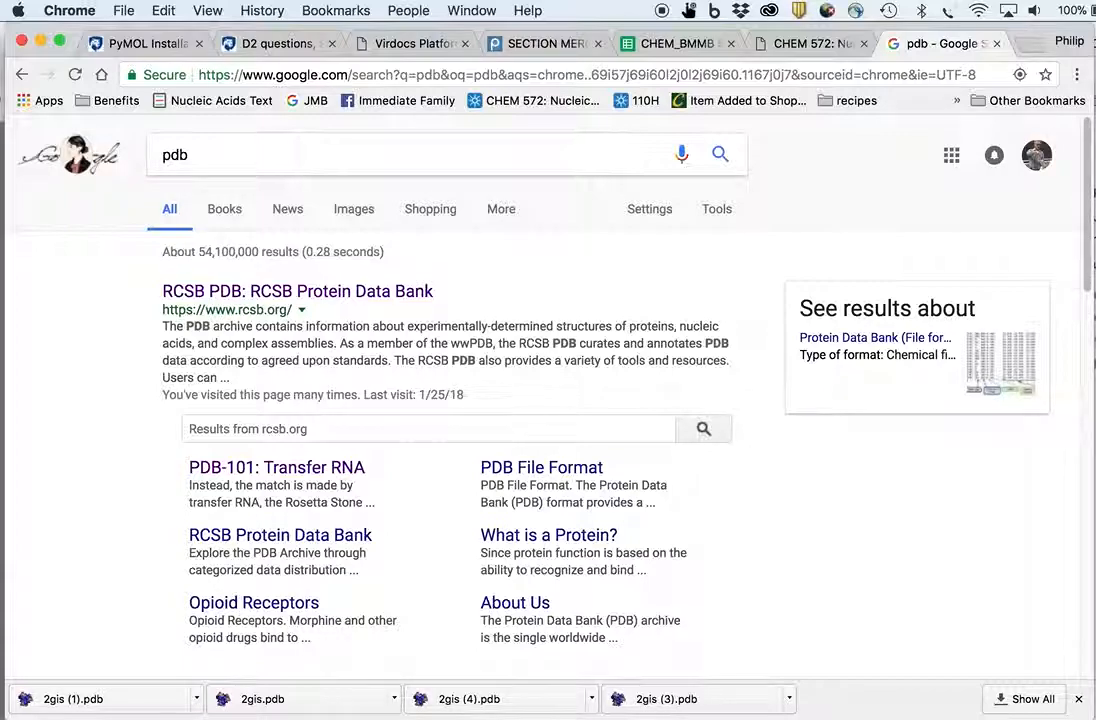
# - Open the RCSB Protein Data Bank site and look up entry 2GIS
pyautogui.click(272, 290)
pyautogui.click(613, 212)
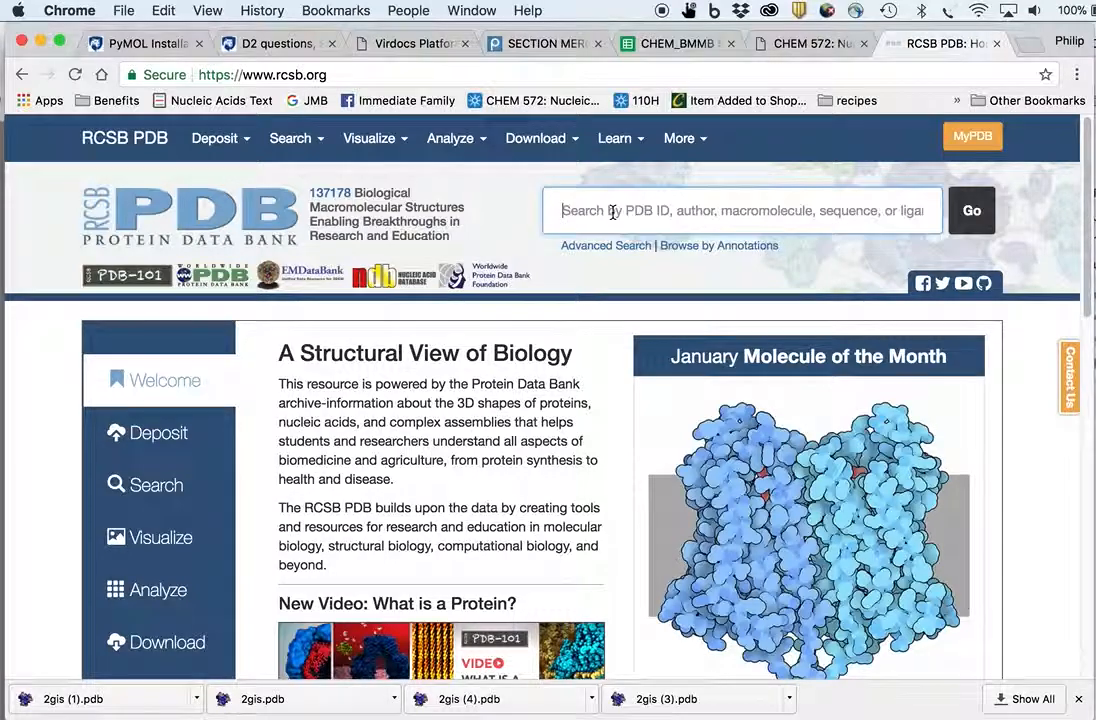
pyautogui.write('2')
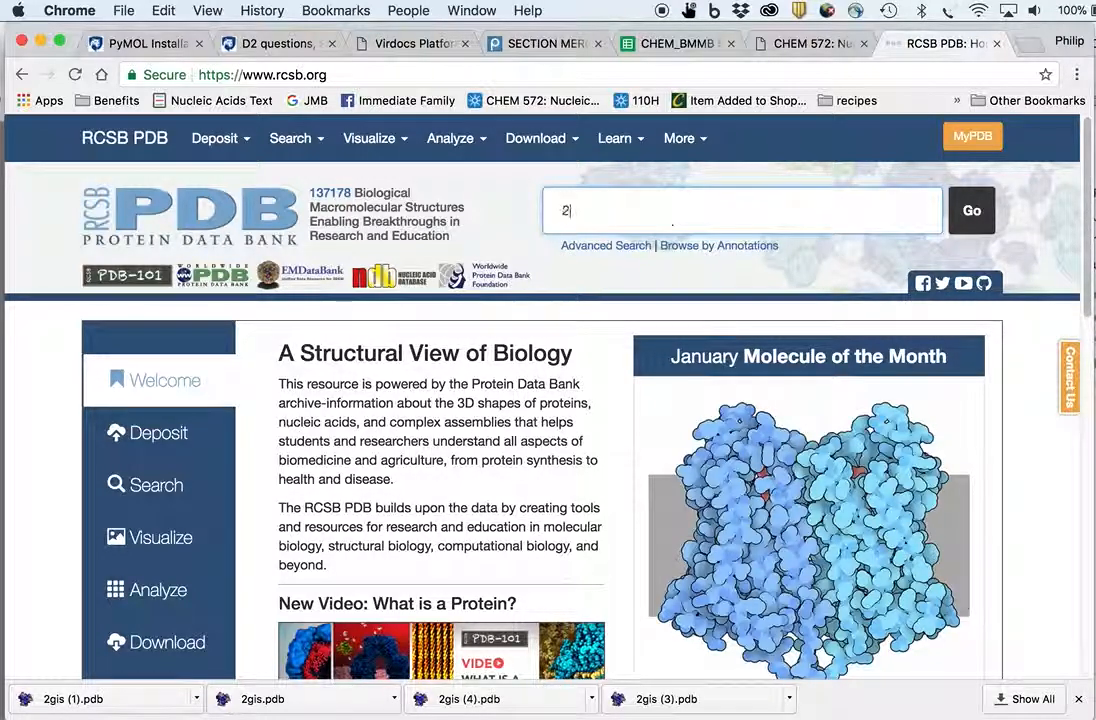
pyautogui.write('GIS')
pyautogui.press('Return')
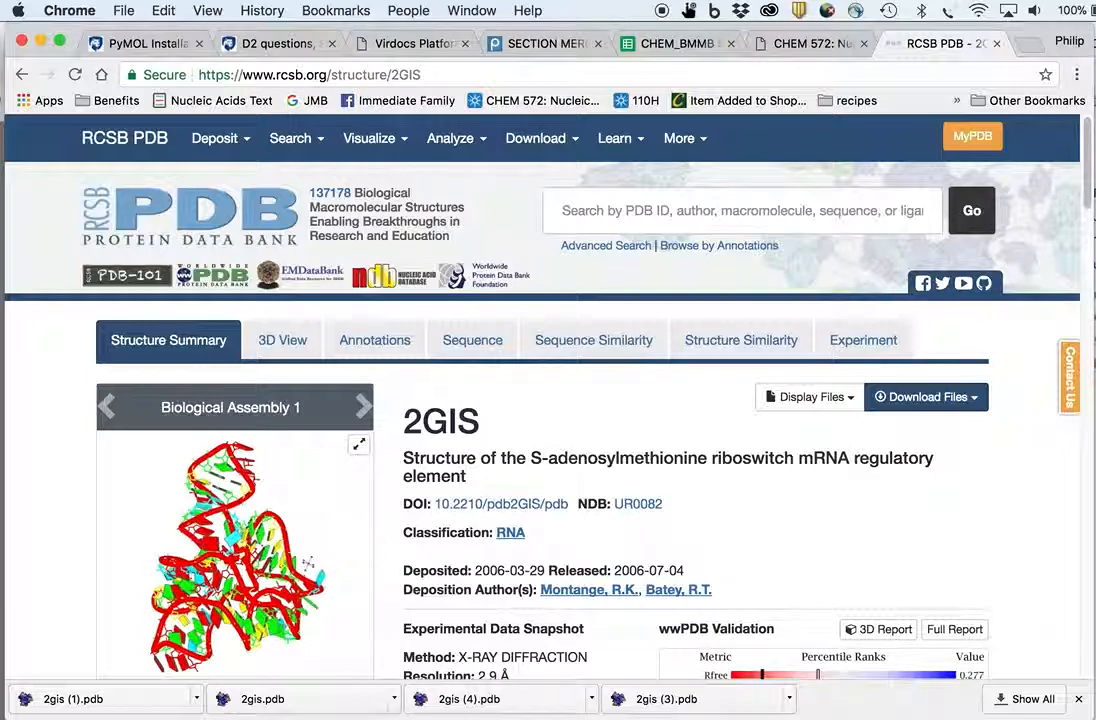
# - Review the 2GIS structure summary page and its literature details
pyautogui.tripleClick(484, 482)
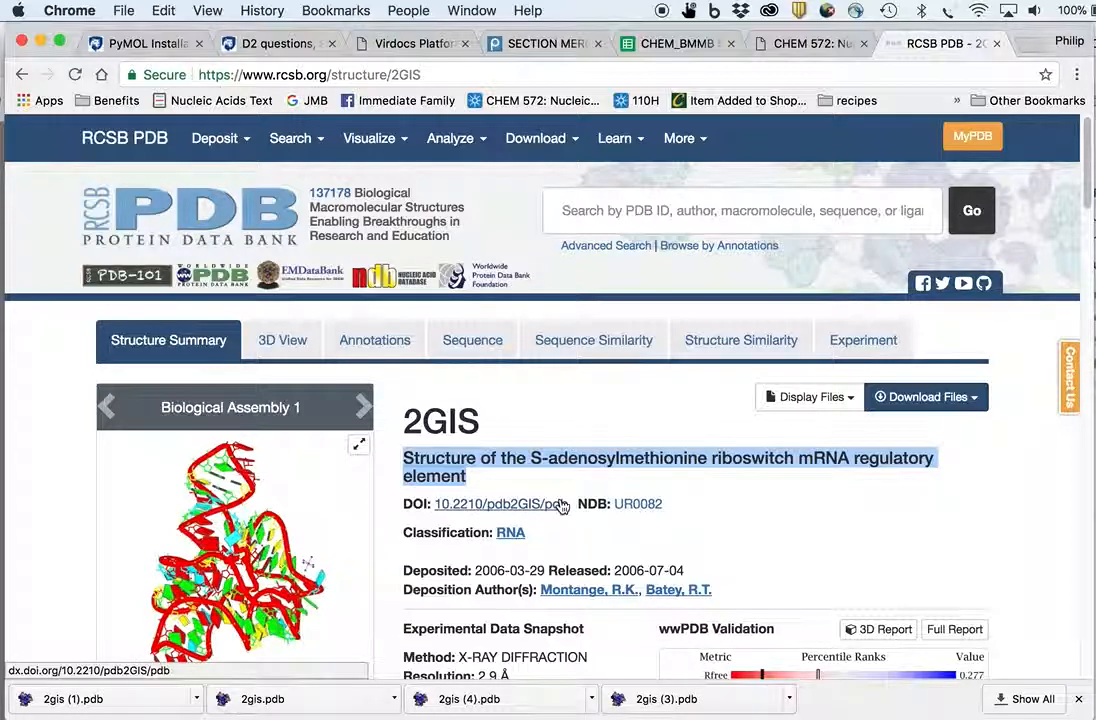
pyautogui.scroll(-3, 537, 550)
pyautogui.scroll(-2, 537, 550)
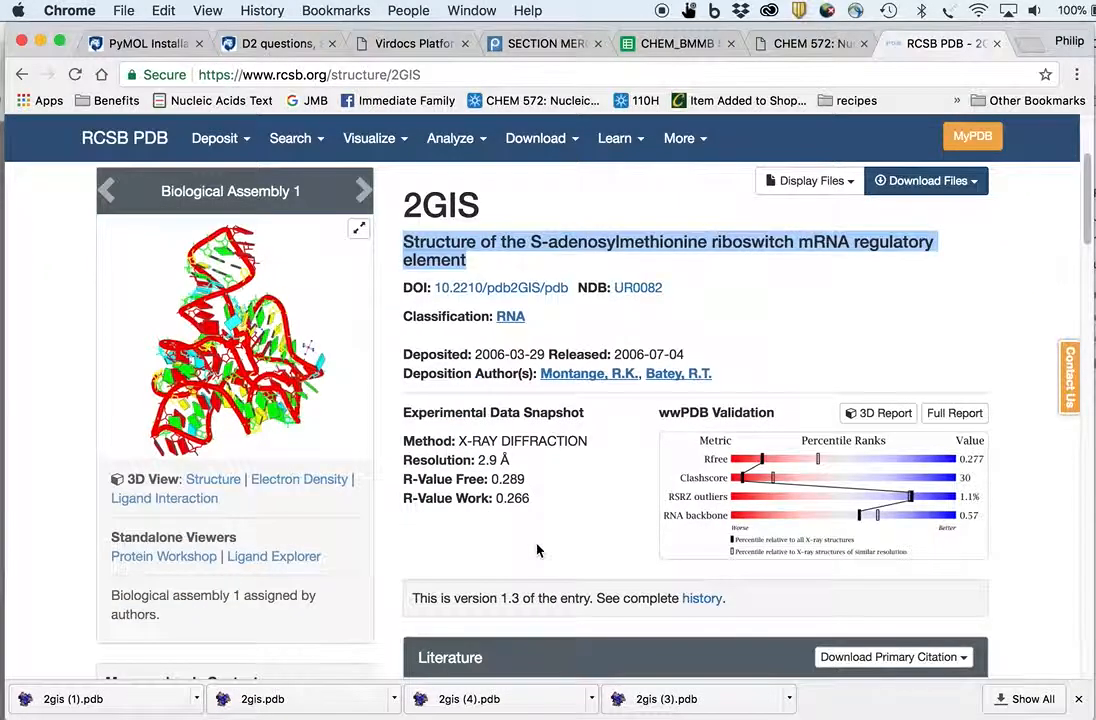
pyautogui.scroll(-1, 537, 550)
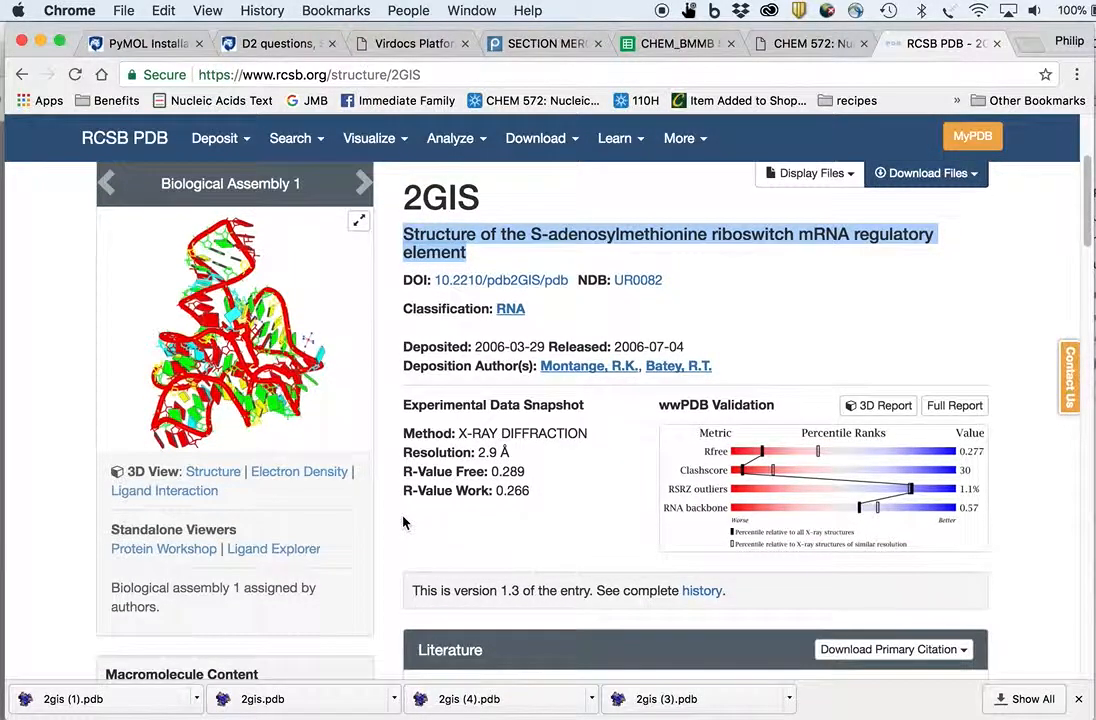
pyautogui.scroll(-8, 405, 520)
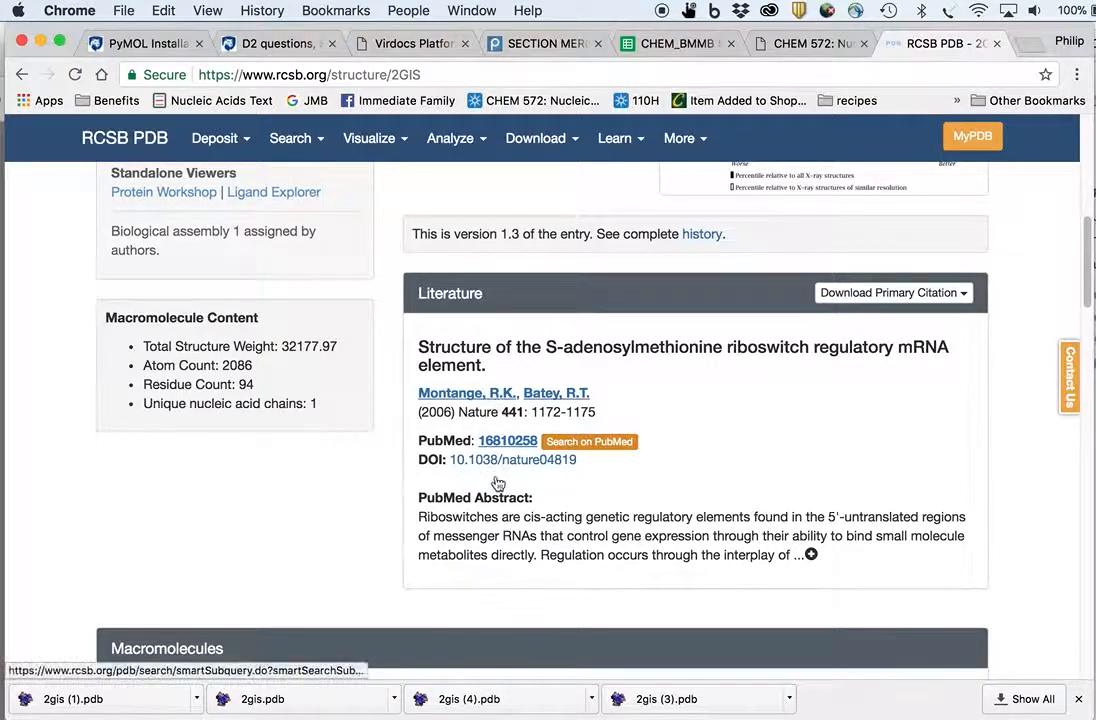
pyautogui.scroll(8, 470, 455)
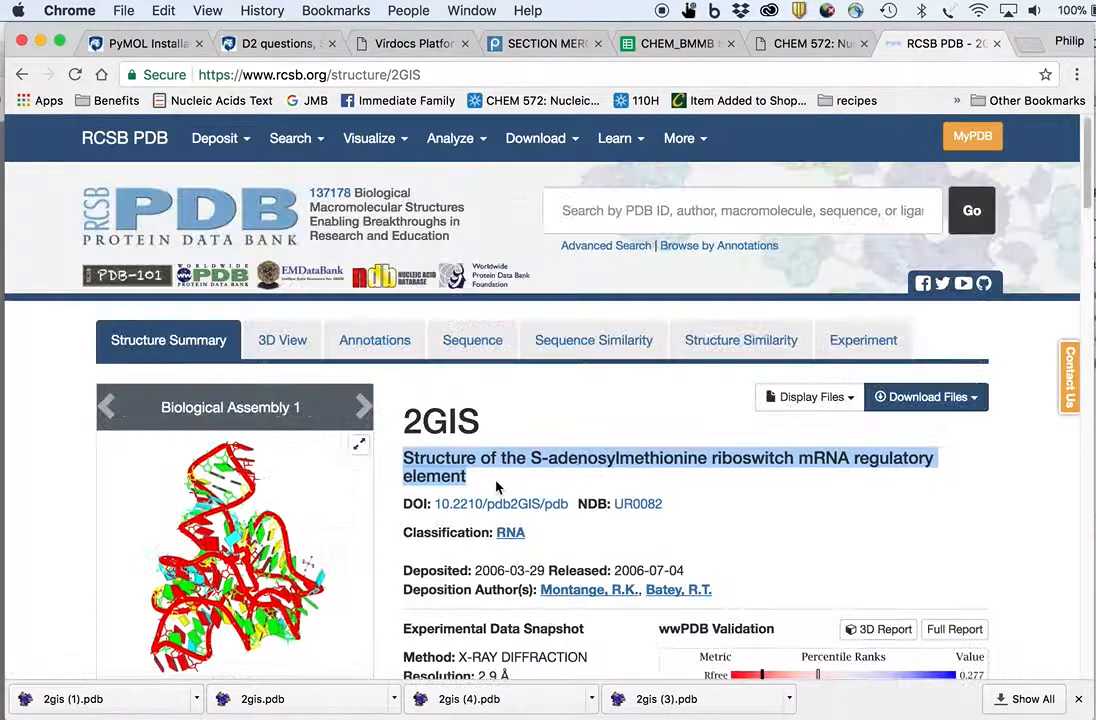
# - Download the 2GIS structure file in PDB Format
pyautogui.click(975, 399)
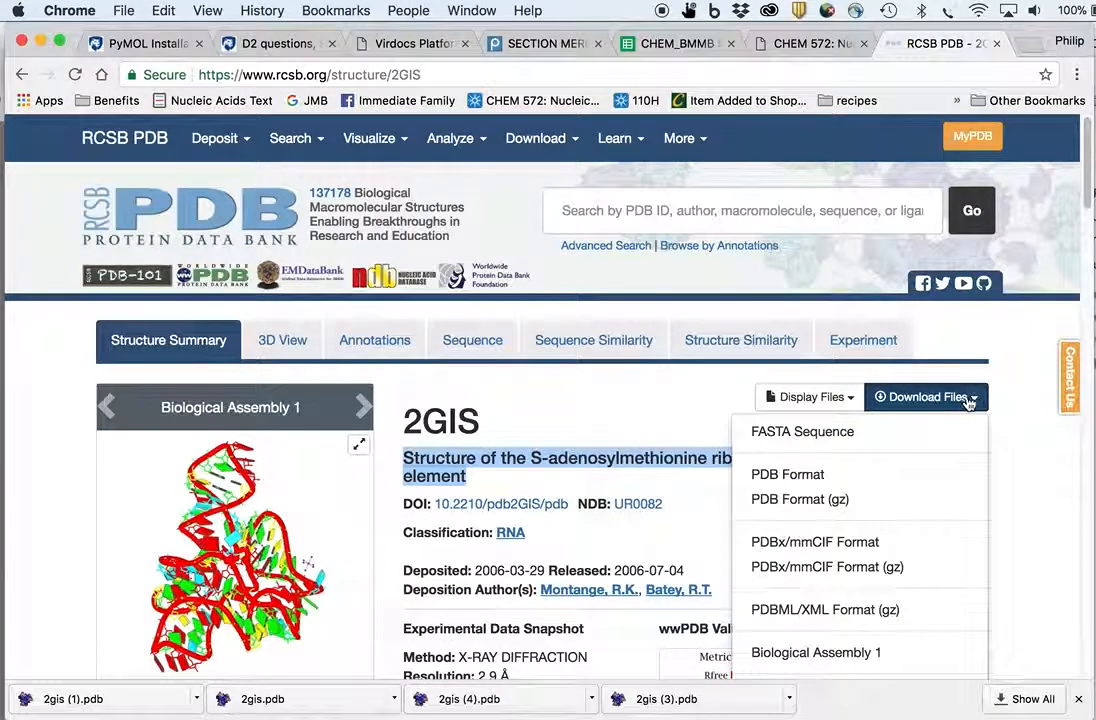
pyautogui.click(798, 482)
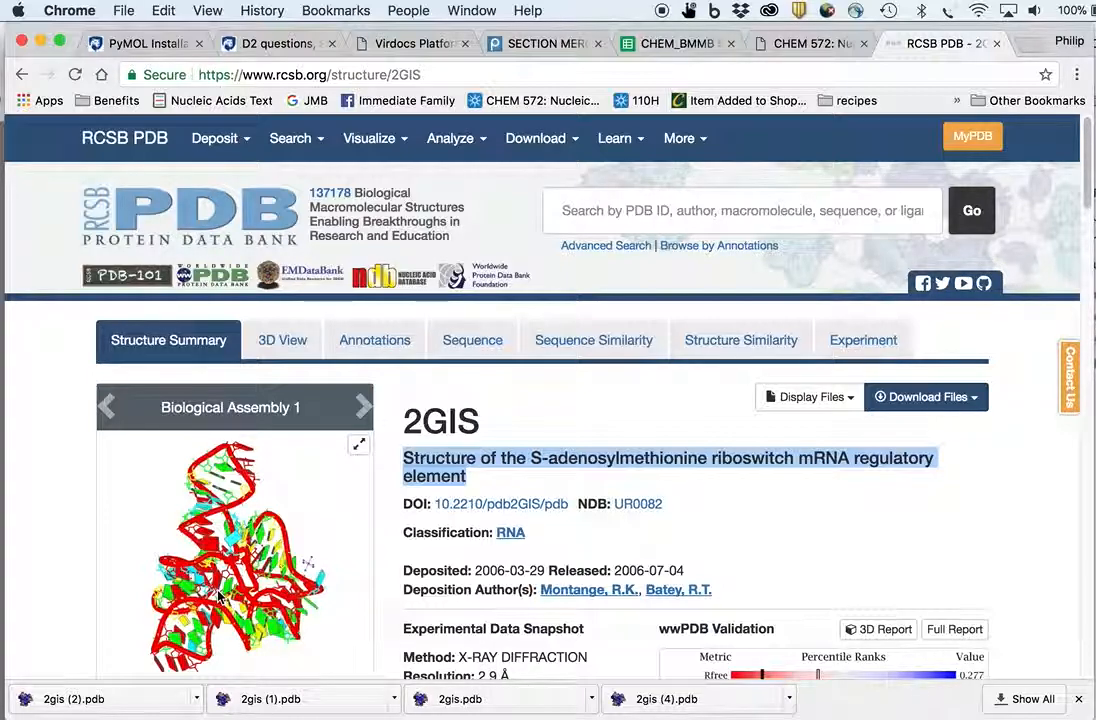
# - Open the downloaded 2gis.pdb with MacPyMOL.app and enlarge the PyMOL window
pyautogui.press('super+Tab')
pyautogui.click(524, 484)
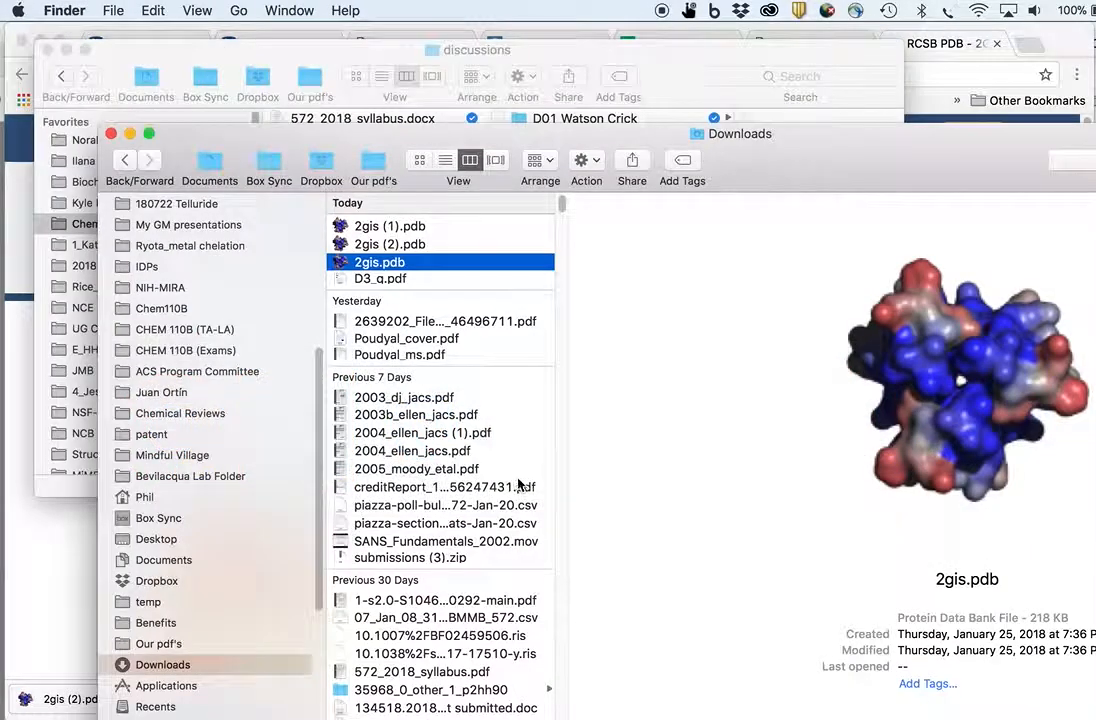
pyautogui.rightClick(393, 266)
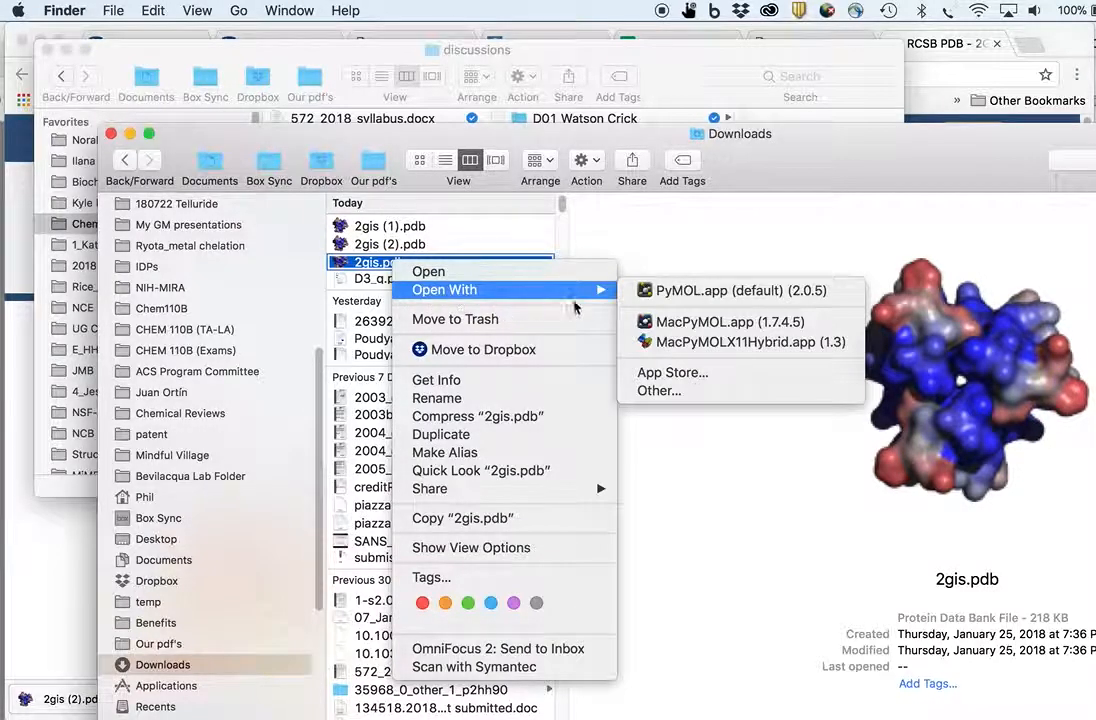
pyautogui.moveTo(600, 289)
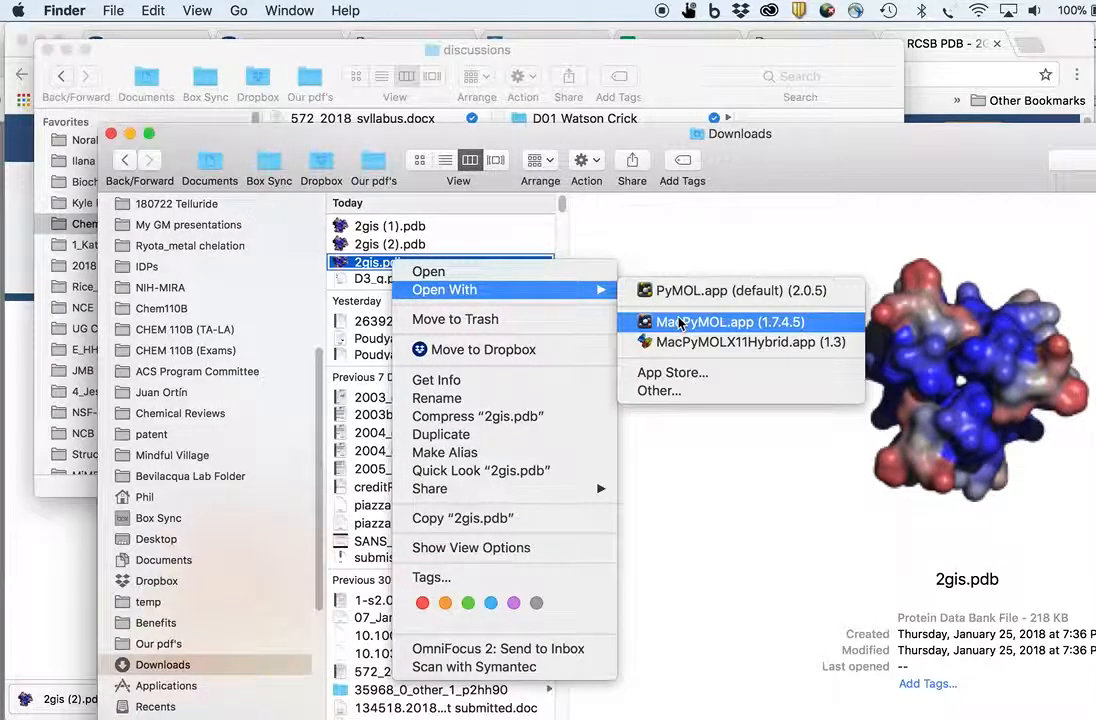
pyautogui.click(700, 322)
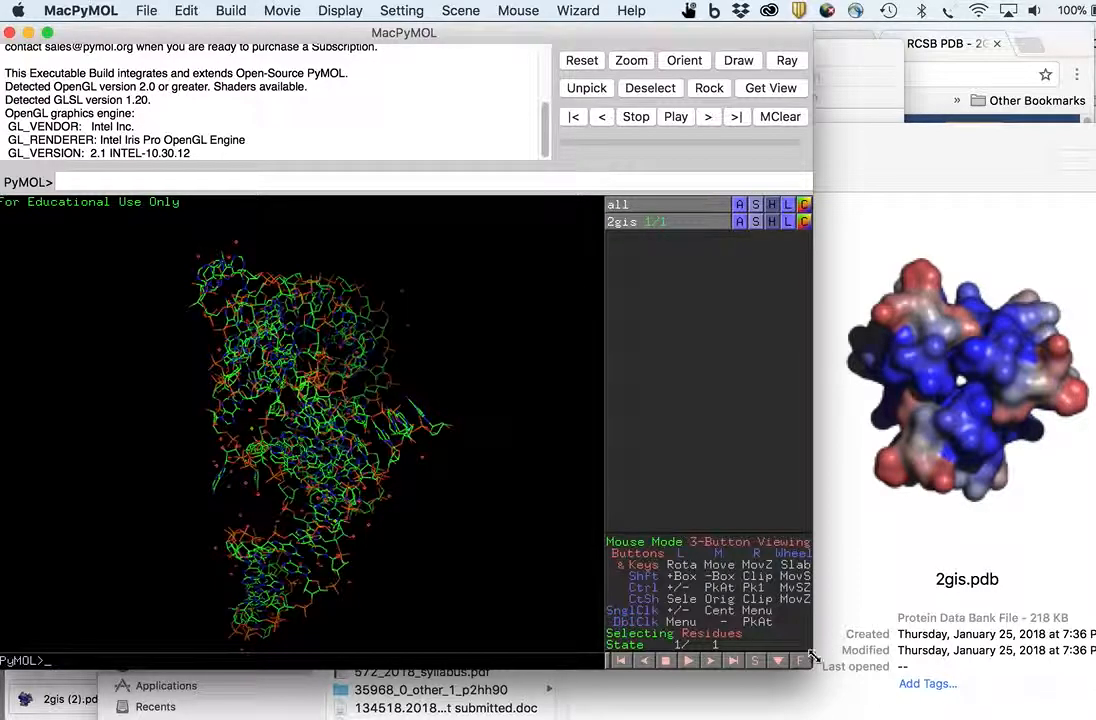
pyautogui.moveTo(813, 655); pyautogui.dragTo(1088, 709)
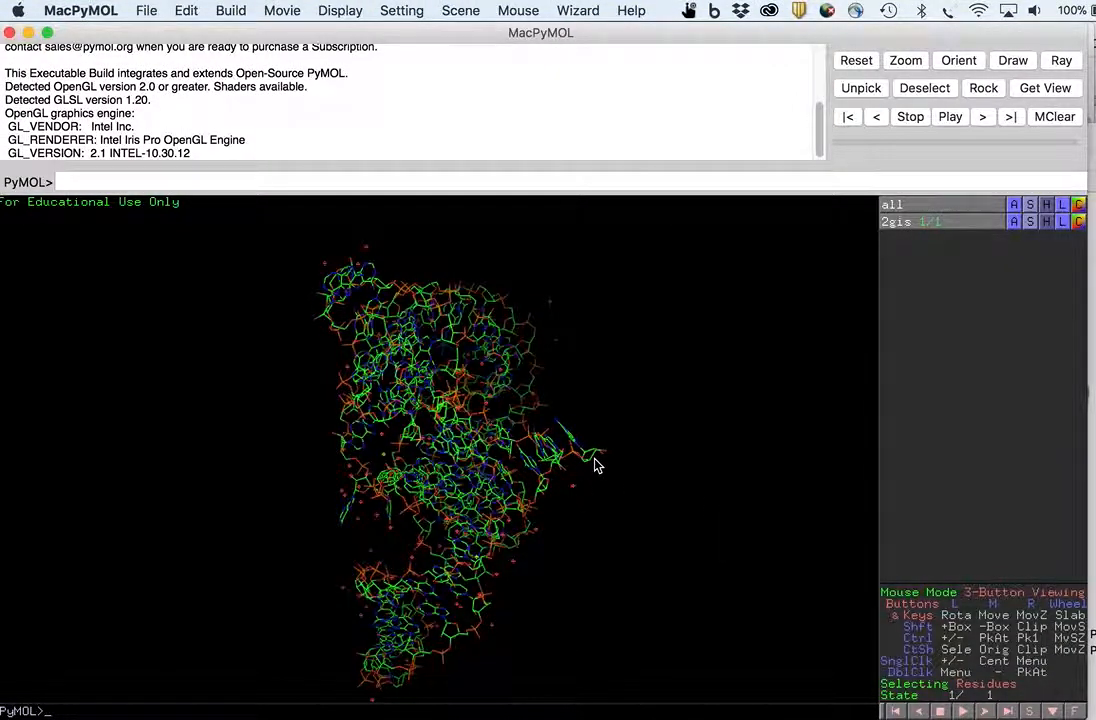
# - Rotate the 2GIS structure to inspect it from different angles
pyautogui.moveTo(526, 482); pyautogui.dragTo(544, 430)
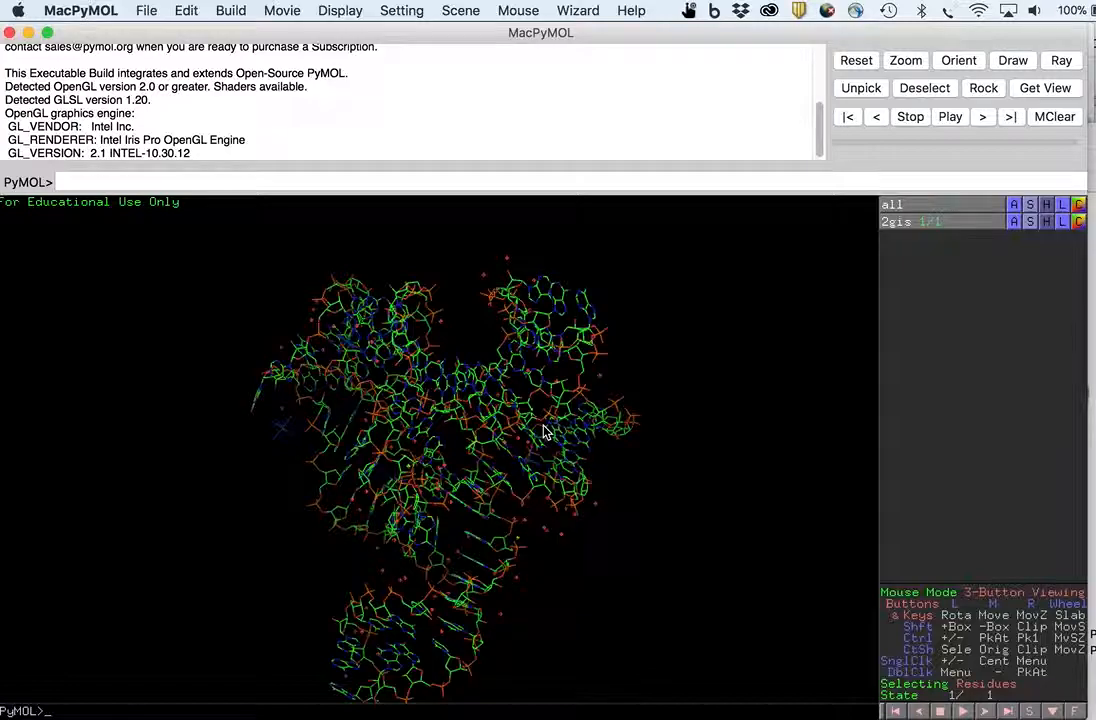
pyautogui.moveTo(544, 430); pyautogui.dragTo(570, 393, button='middle')
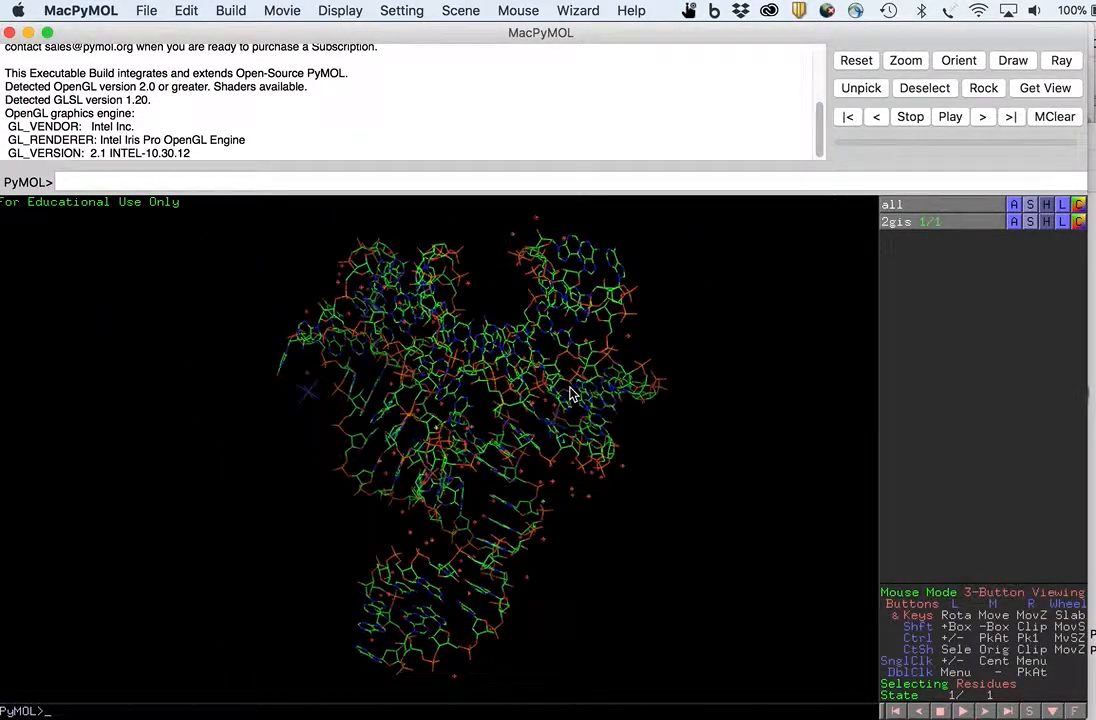
pyautogui.moveTo(567, 396); pyautogui.dragTo(535, 414)
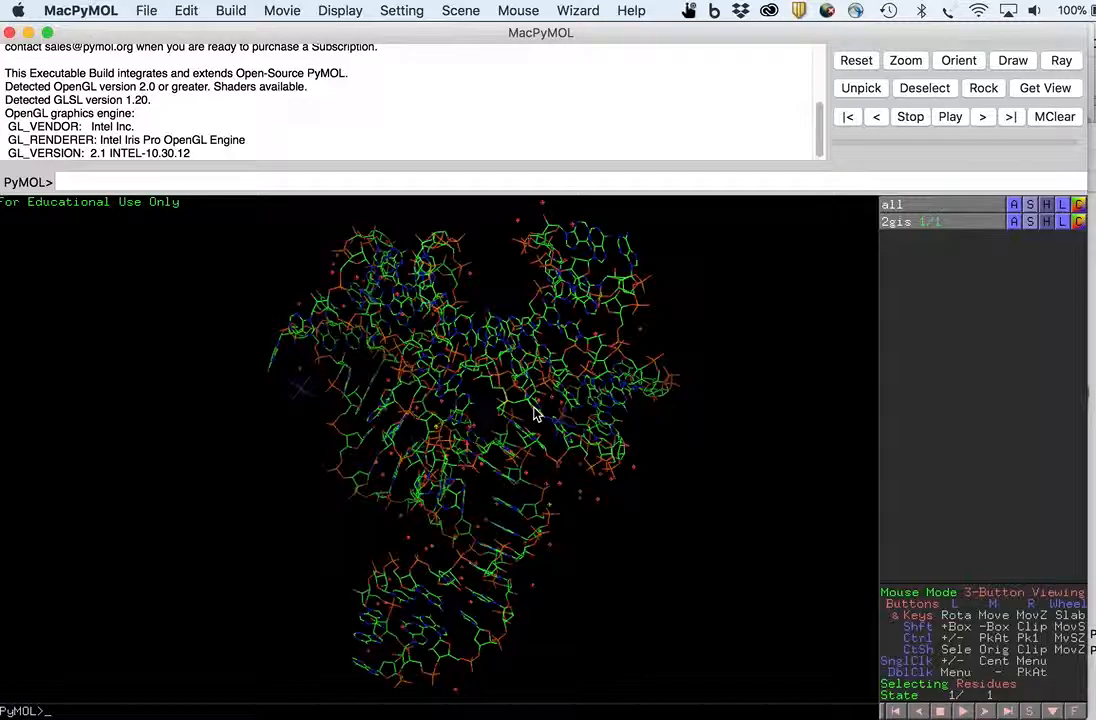
# - Examine Figure 2's secondary-structure difference map and crystal structure panels in D3_paper.pdf
pyautogui.press('super+Tab')
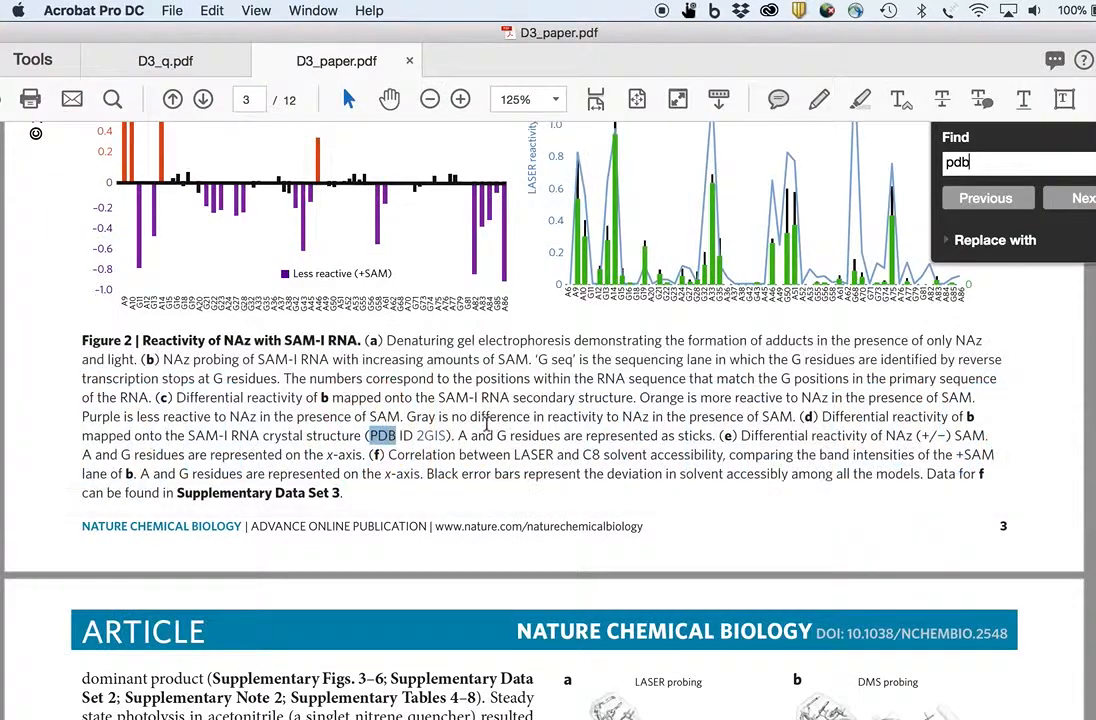
pyautogui.click(168, 66)
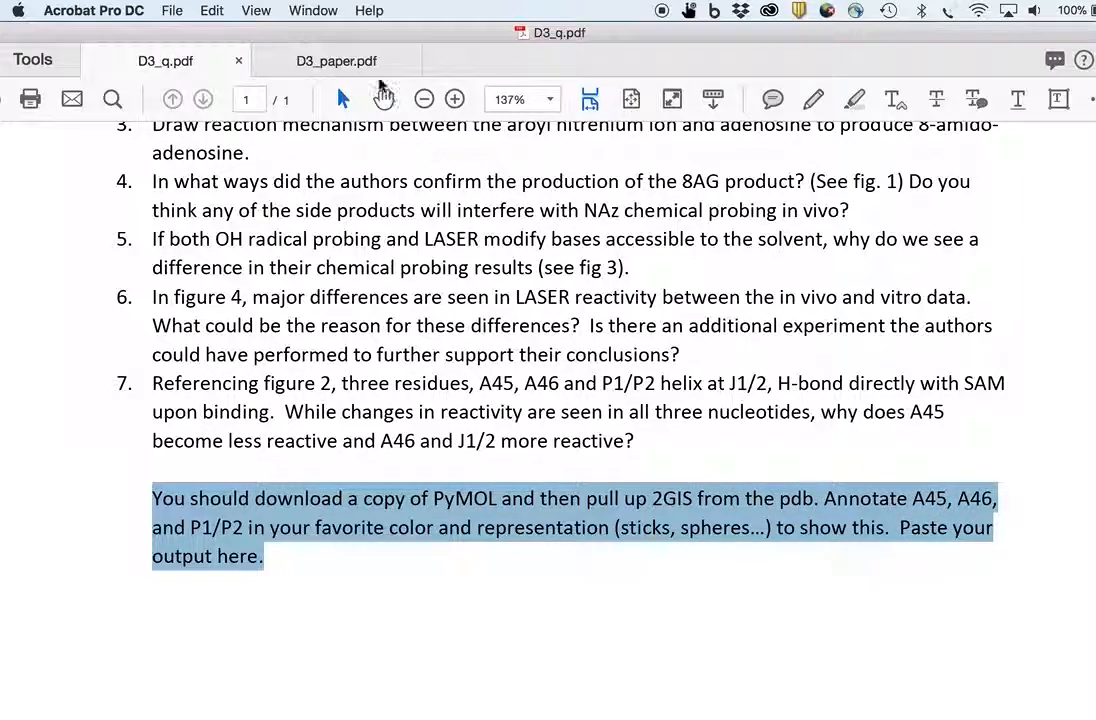
pyautogui.click(363, 70)
pyautogui.scroll(3, 498, 422)
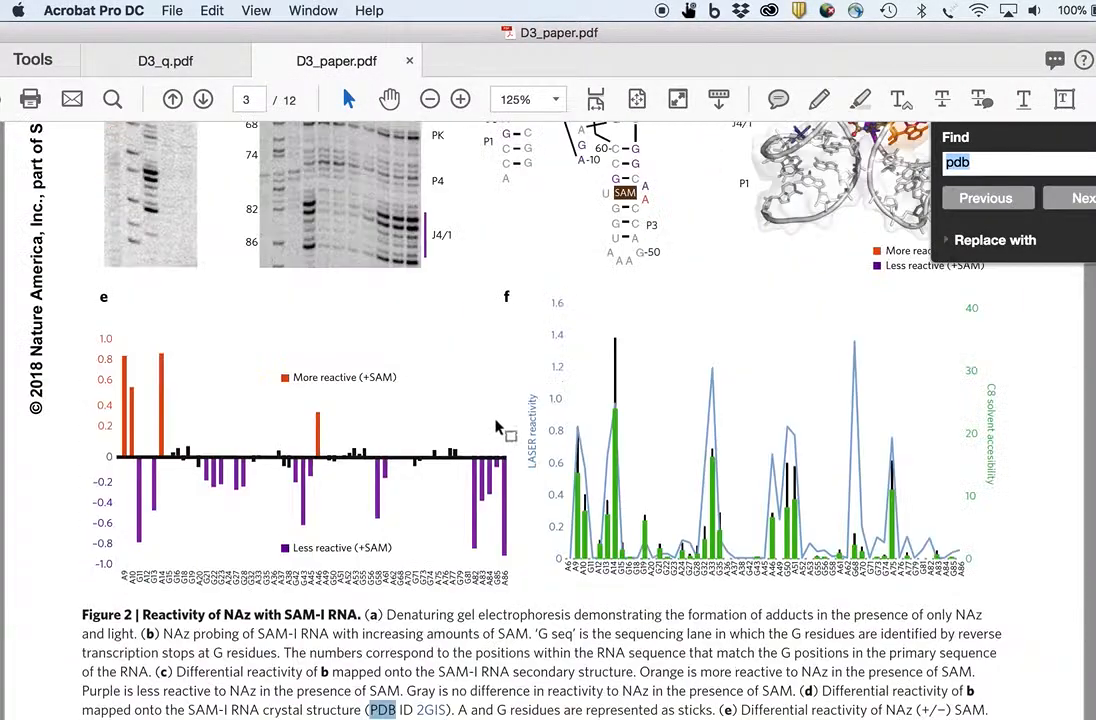
pyautogui.scroll(-6, 508, 422)
pyautogui.scroll(8, 515, 420)
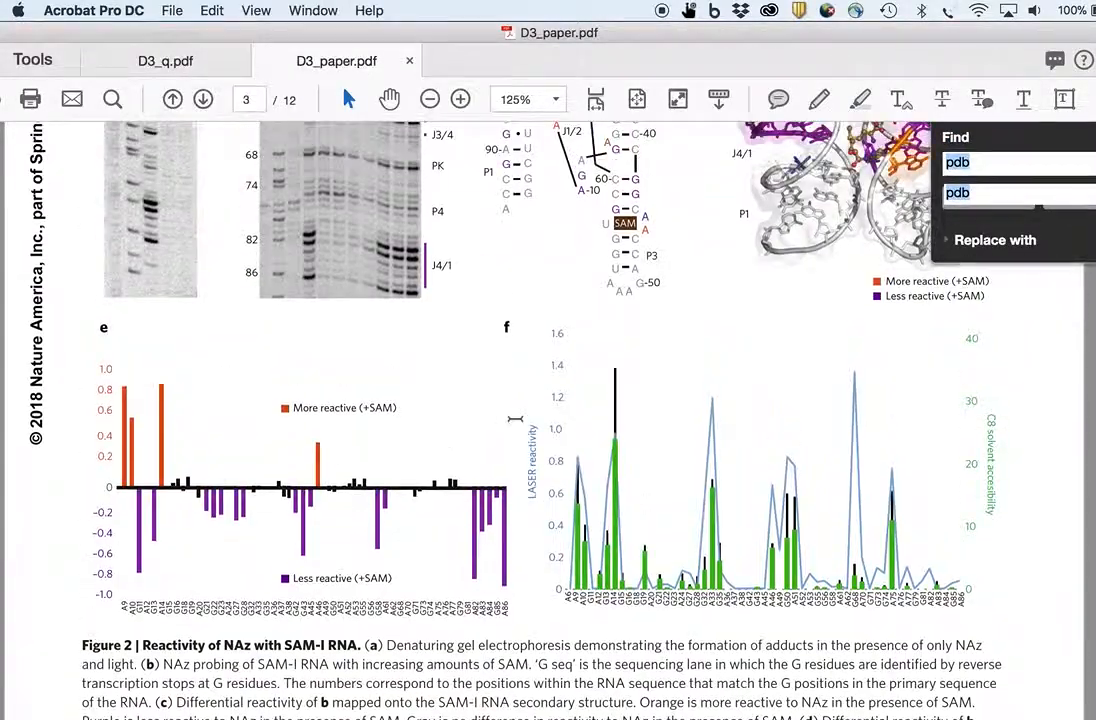
pyautogui.scroll(2, 485, 335)
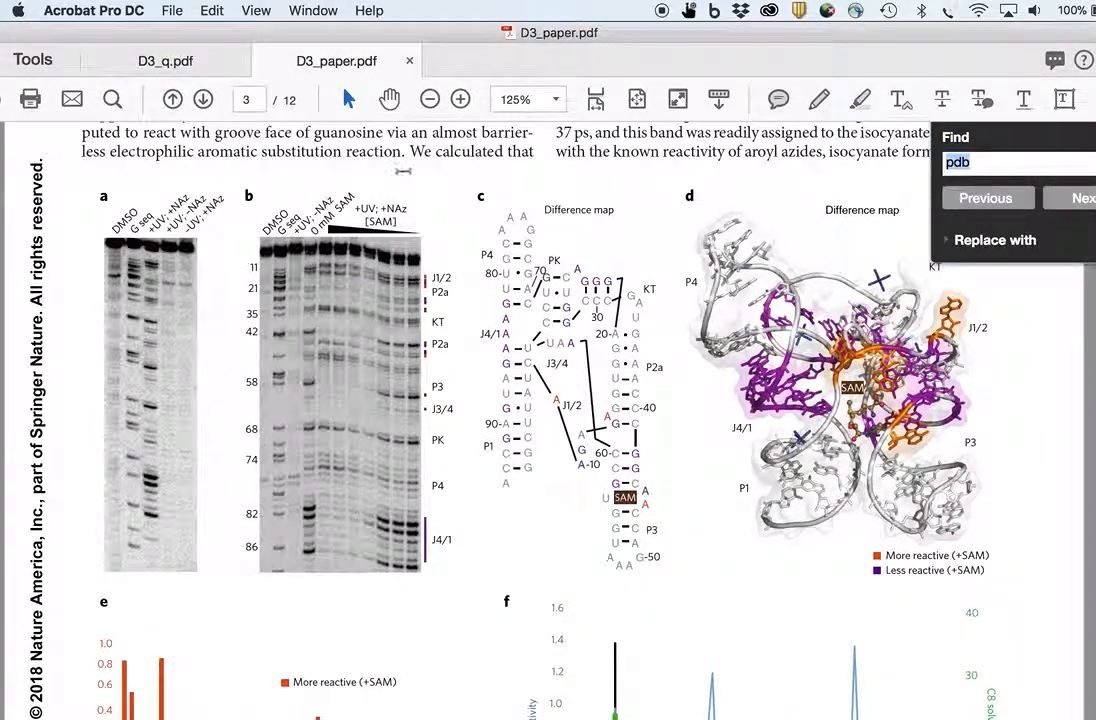
pyautogui.click(459, 101)
pyautogui.scroll(1, 465, 288)
pyautogui.scroll(10, 470, 292)
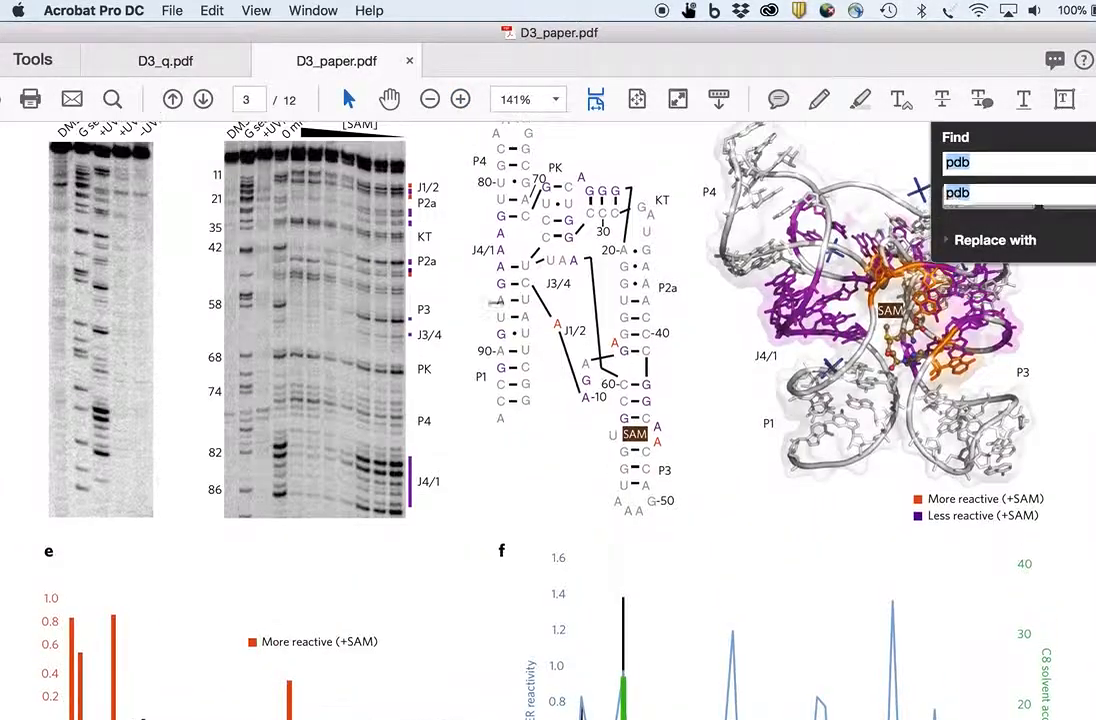
pyautogui.click(460, 100)
pyautogui.scroll(10, 529, 299)
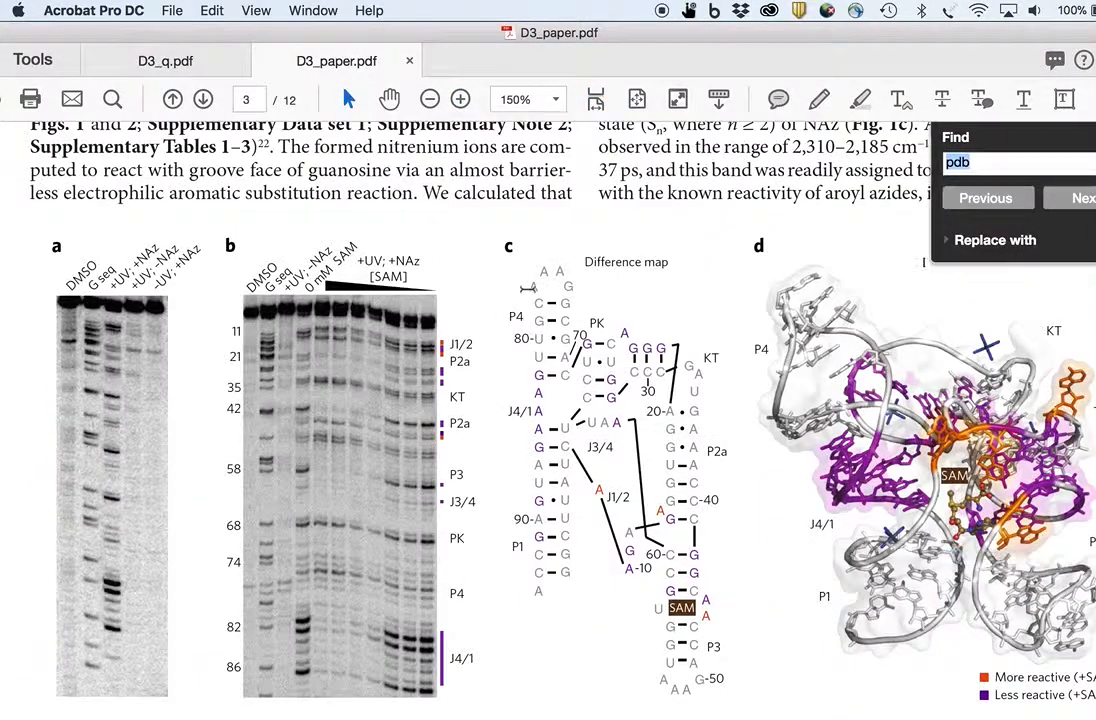
# - Switch to MacPyMOL and turn on the sequence display for the 2gis structure
pyautogui.scroll(-2, 529, 295)
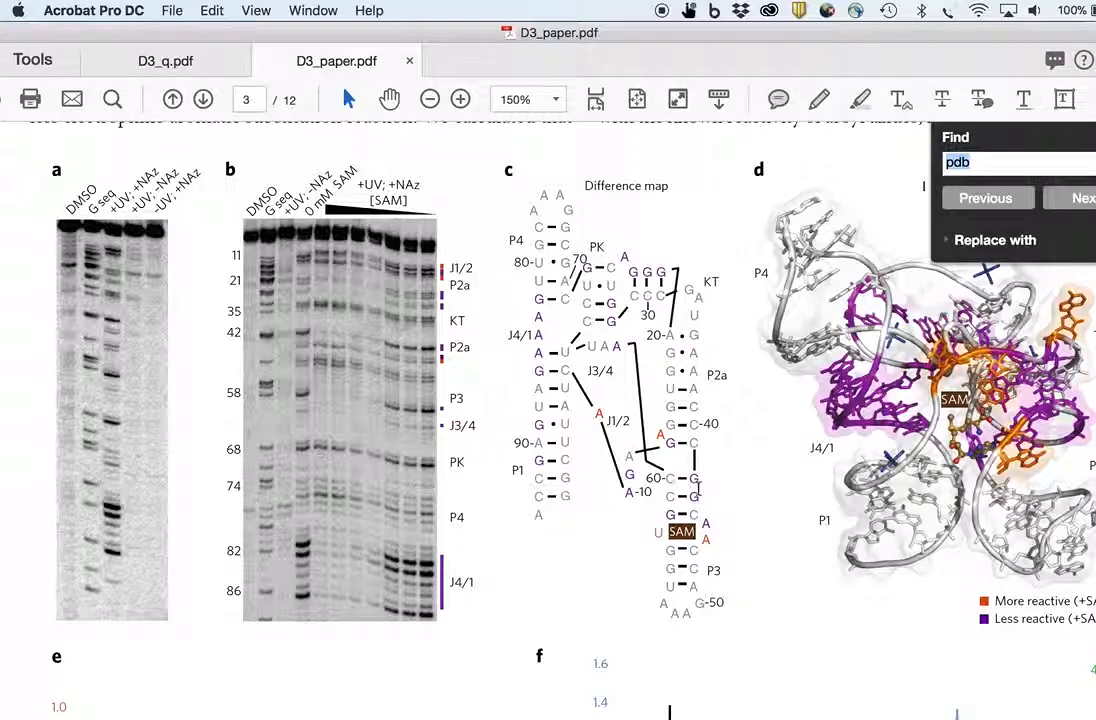
pyautogui.press('super+Tab')
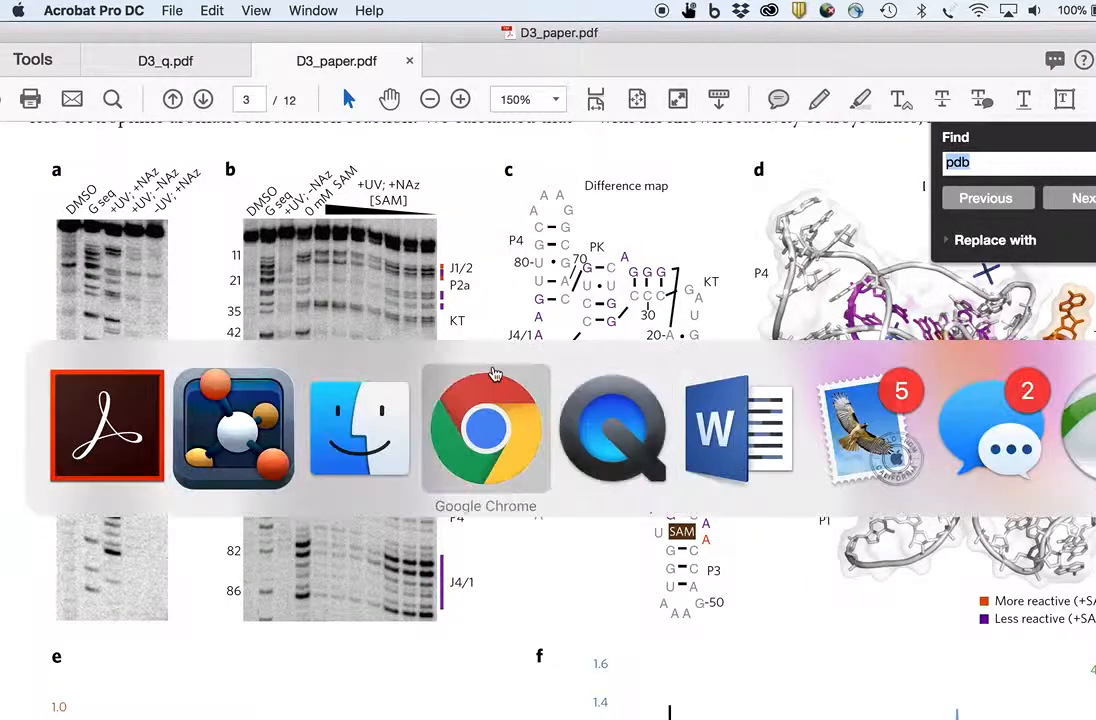
pyautogui.click(233, 421)
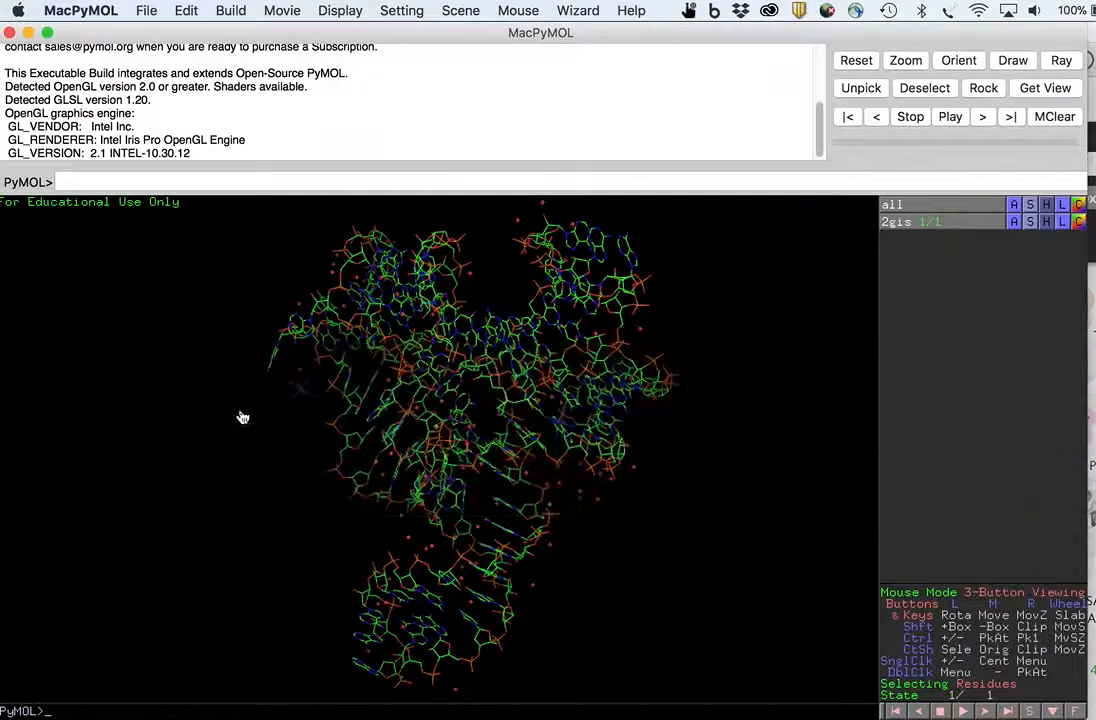
pyautogui.click(340, 10)
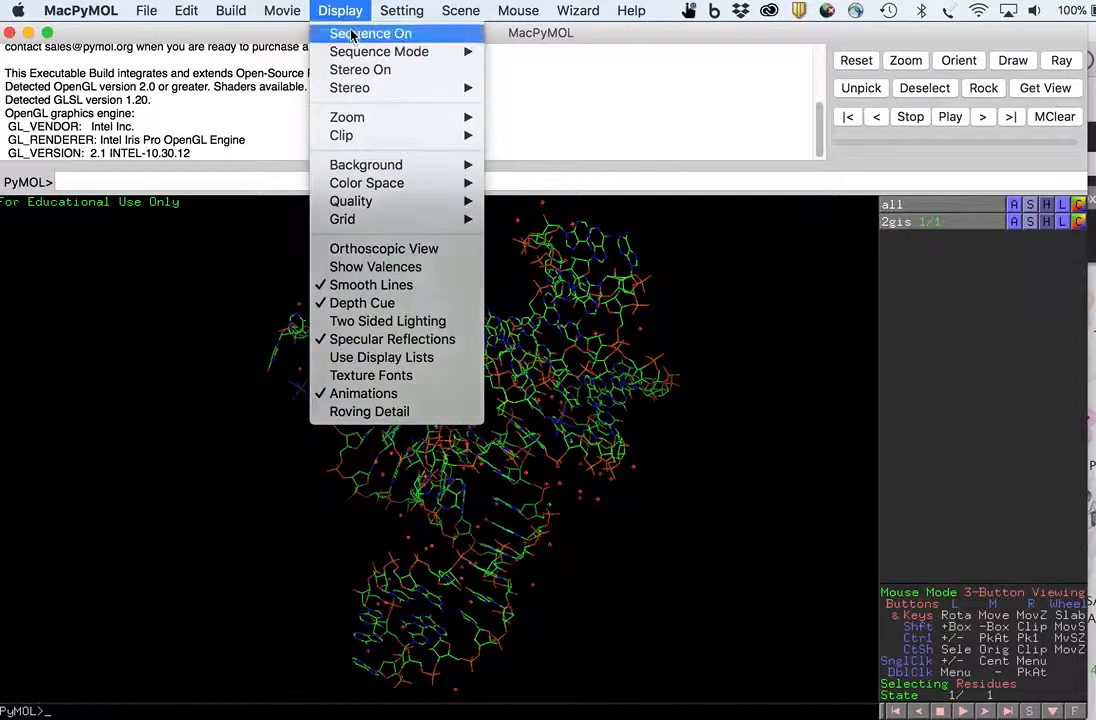
pyautogui.click(349, 33)
pyautogui.moveTo(198, 232)
pyautogui.mouseDown()
pyautogui.moveTo(379, 245)
pyautogui.moveTo(184, 250)
pyautogui.mouseUp()
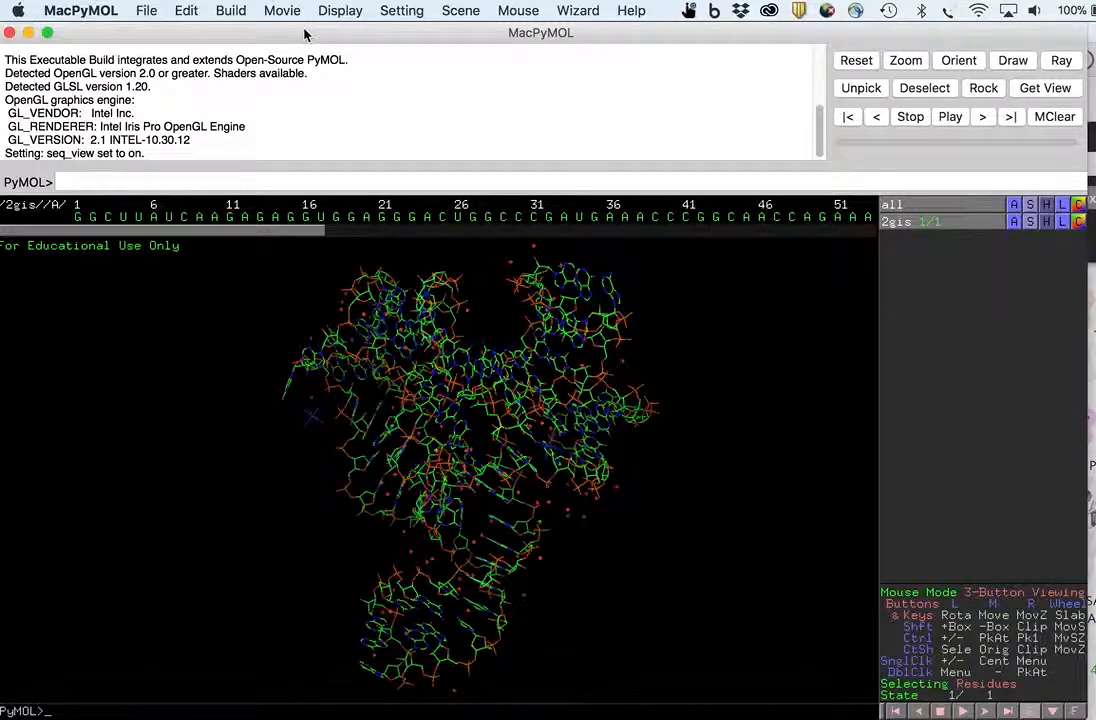
pyautogui.click(349, 8)
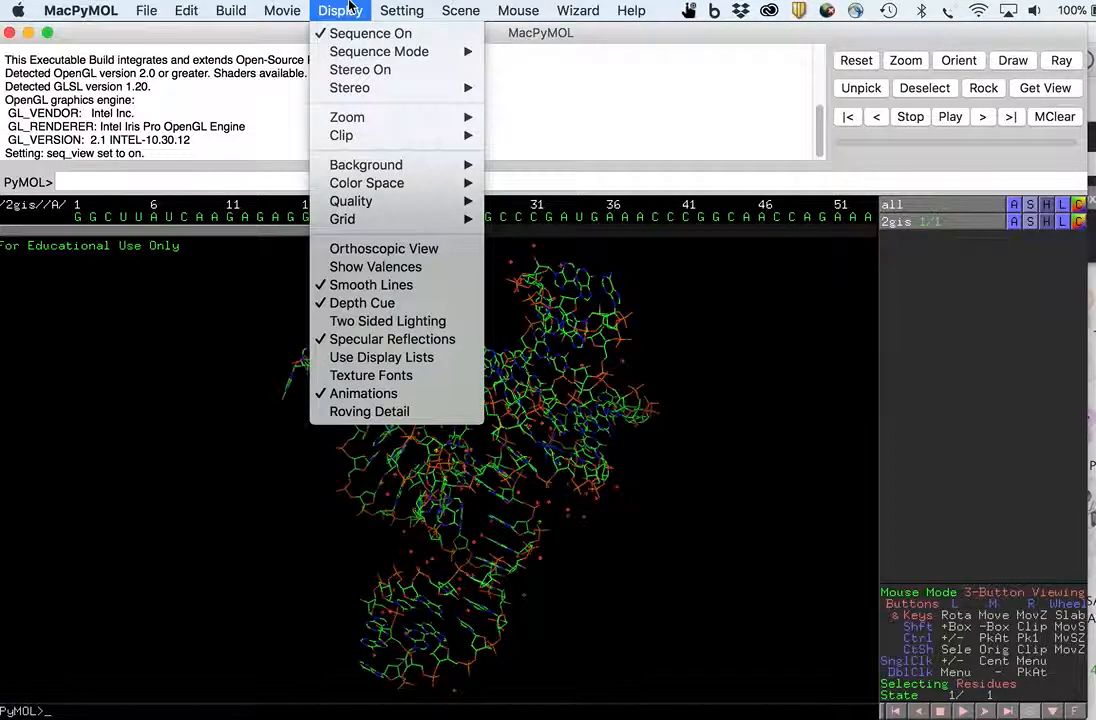
pyautogui.moveTo(379, 52)
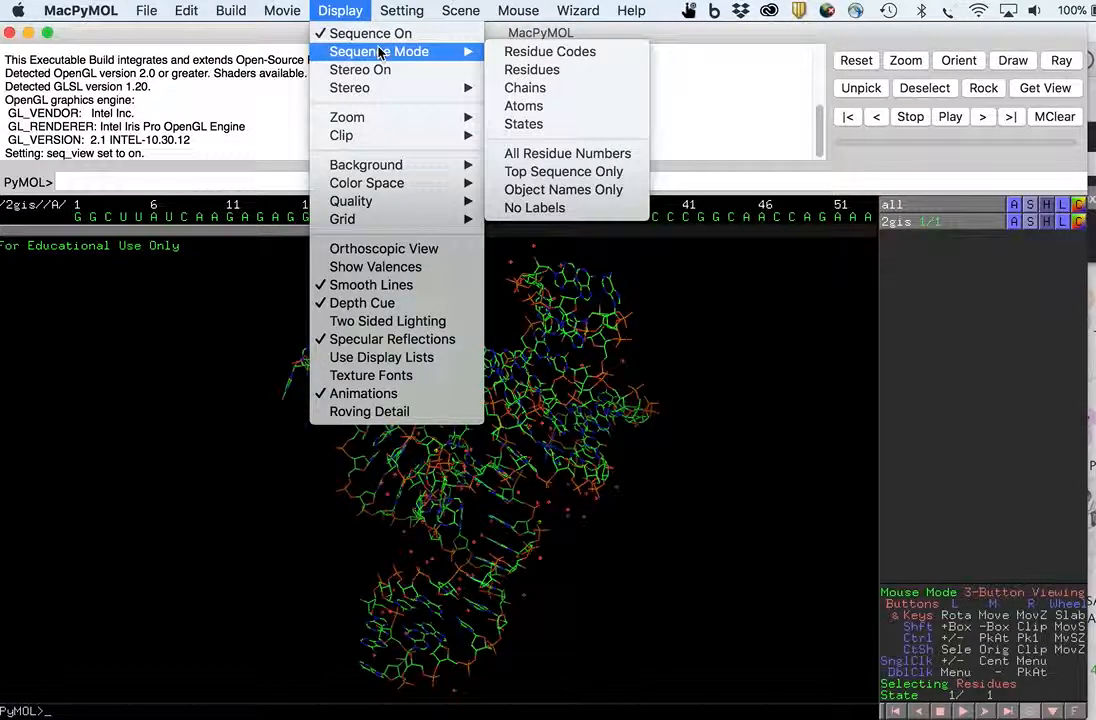
pyautogui.click(532, 105)
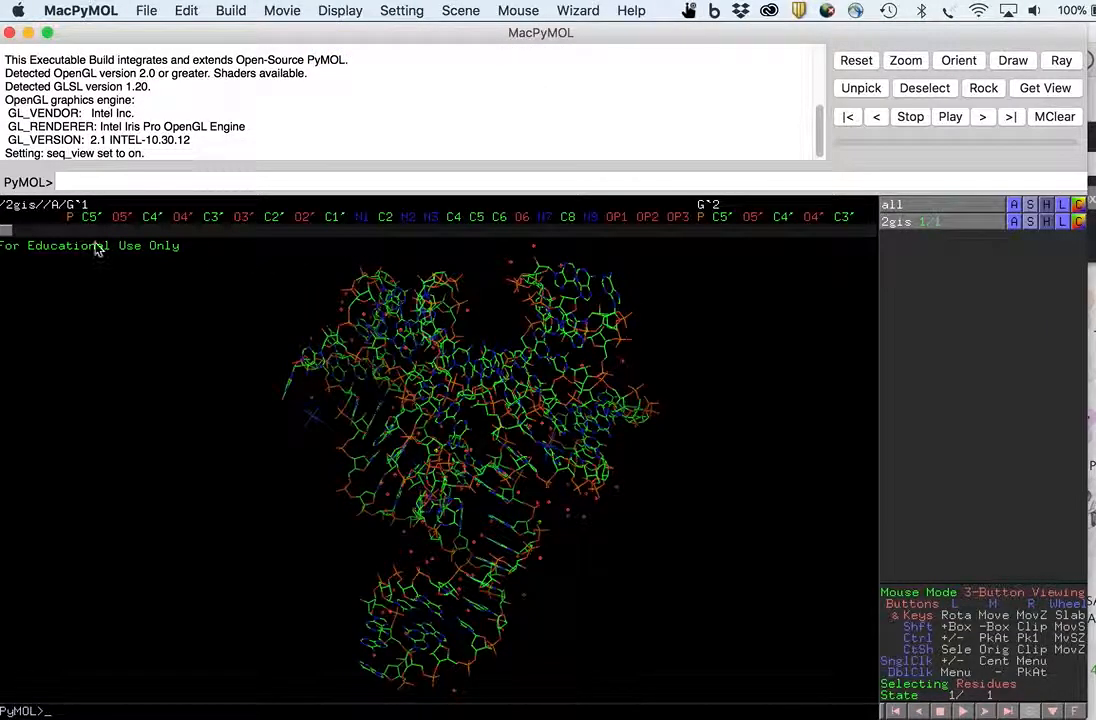
pyautogui.moveTo(6, 231)
pyautogui.mouseDown()
pyautogui.moveTo(38, 233)
pyautogui.moveTo(2, 244)
pyautogui.mouseUp()
pyautogui.click(340, 10)
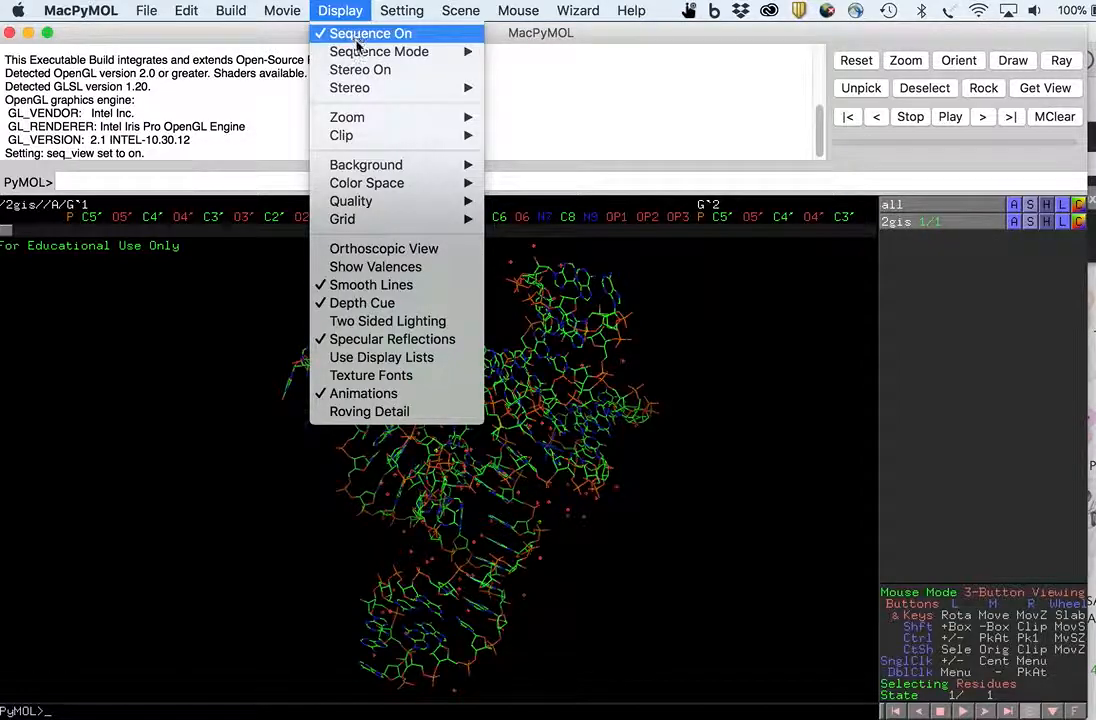
pyautogui.moveTo(416, 53)
pyautogui.click(540, 69)
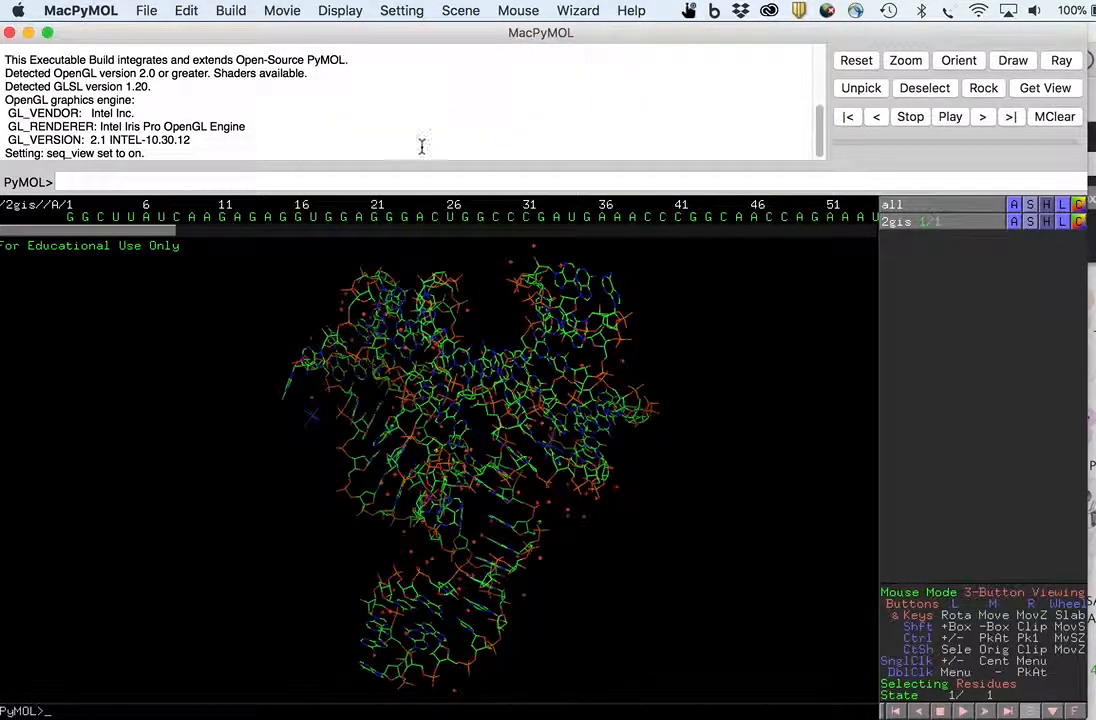
# - Select residues A45 and A46 of chain A in the sequence display
pyautogui.moveTo(180, 234); pyautogui.dragTo(276, 236)
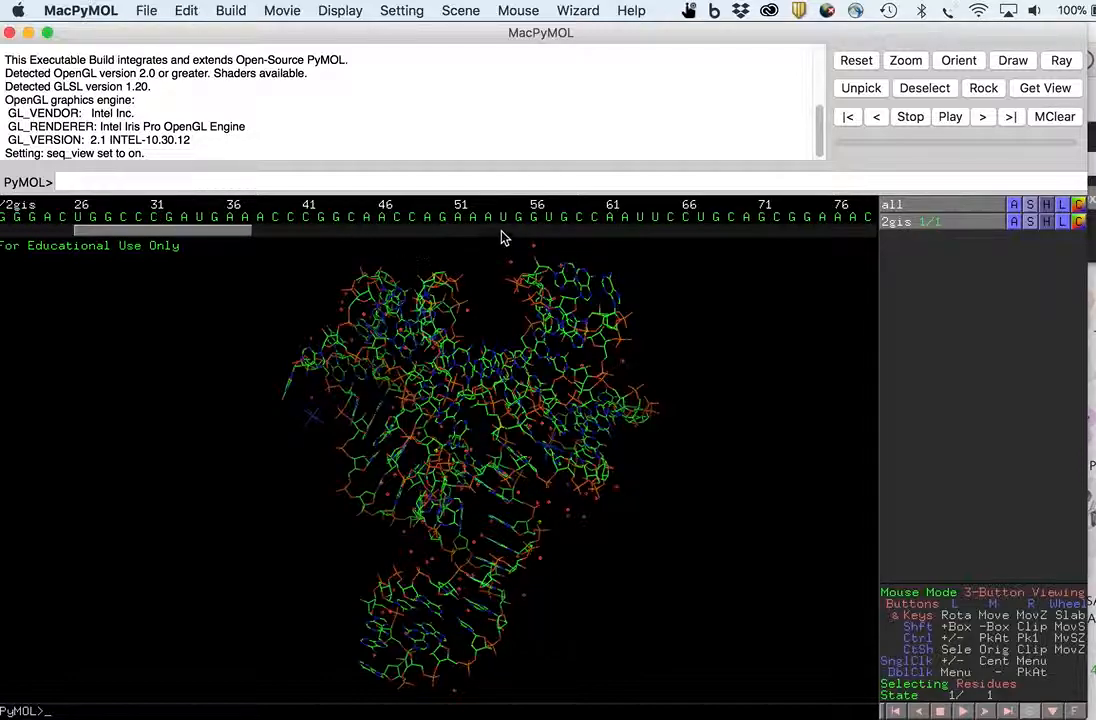
pyautogui.click(368, 219)
pyautogui.click(382, 219)
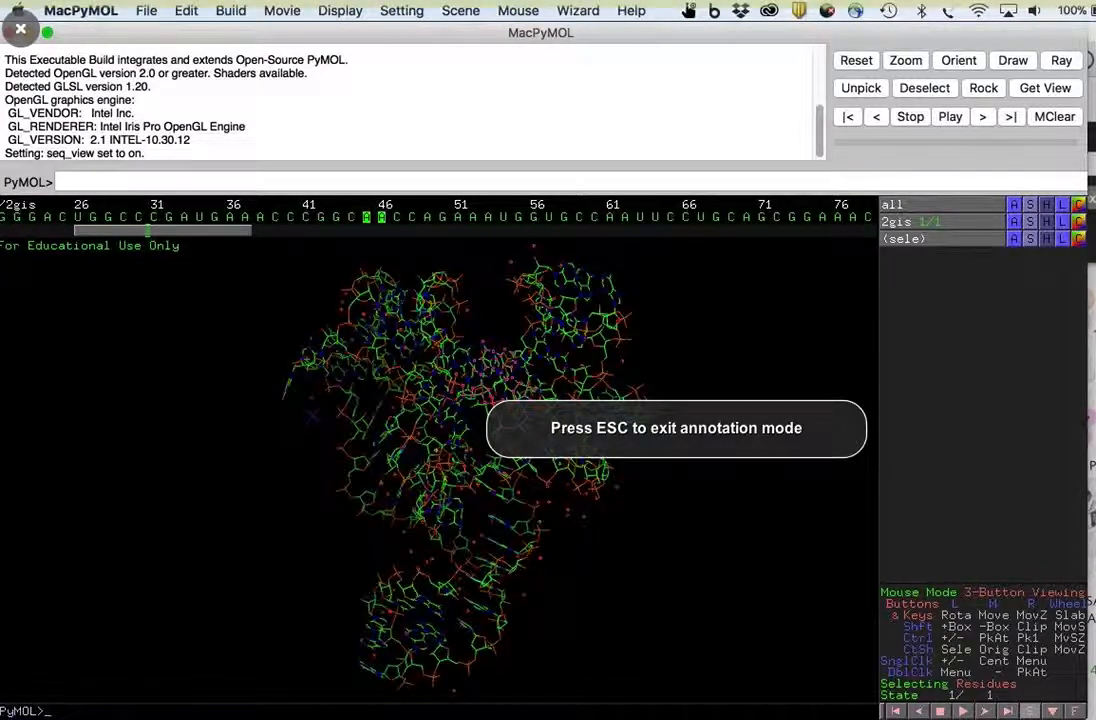
pyautogui.press('Escape')
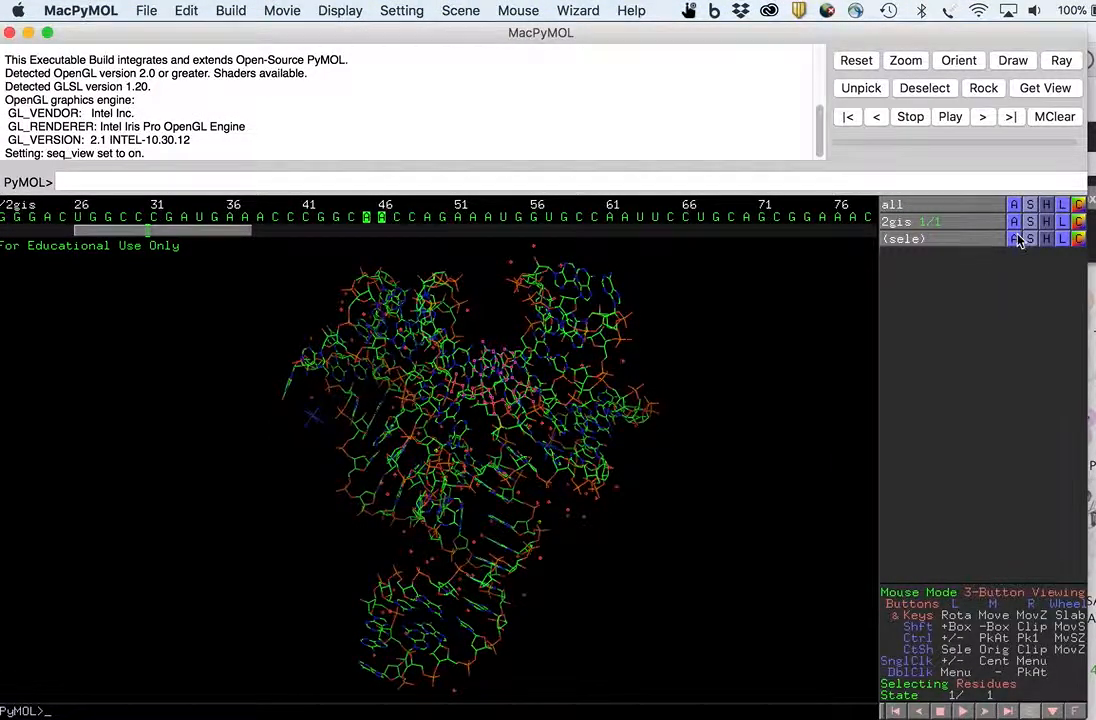
pyautogui.click(606, 539)
# - Rename the current selection to A45A46
pyautogui.click(1013, 238)
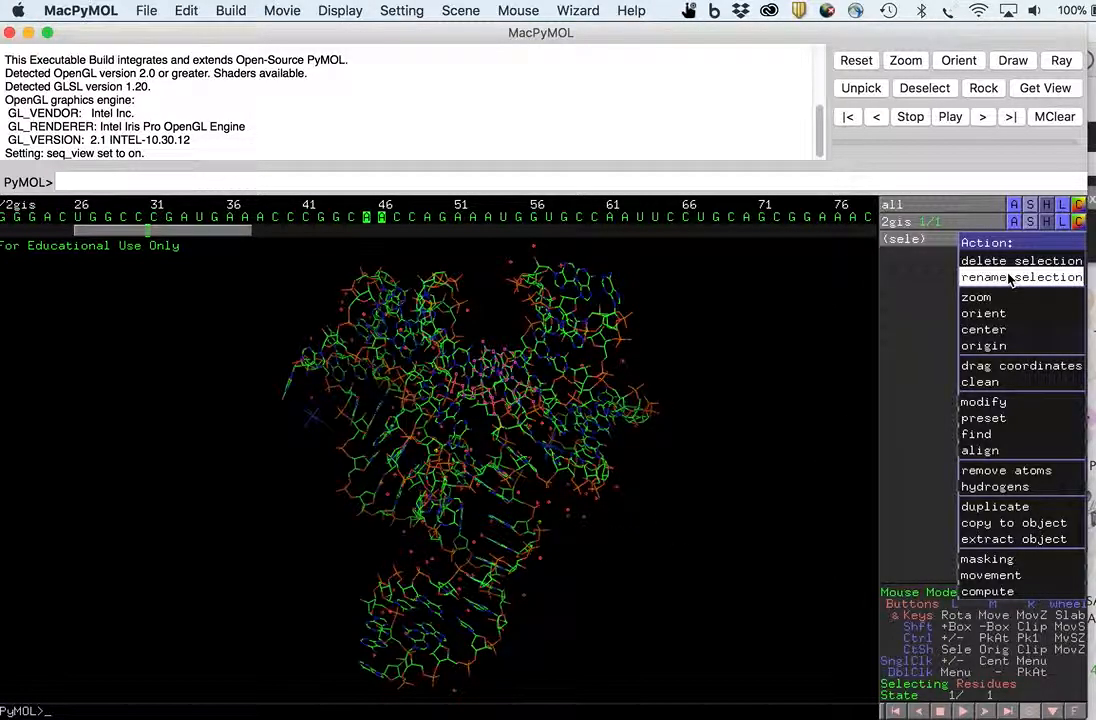
pyautogui.click(1010, 278)
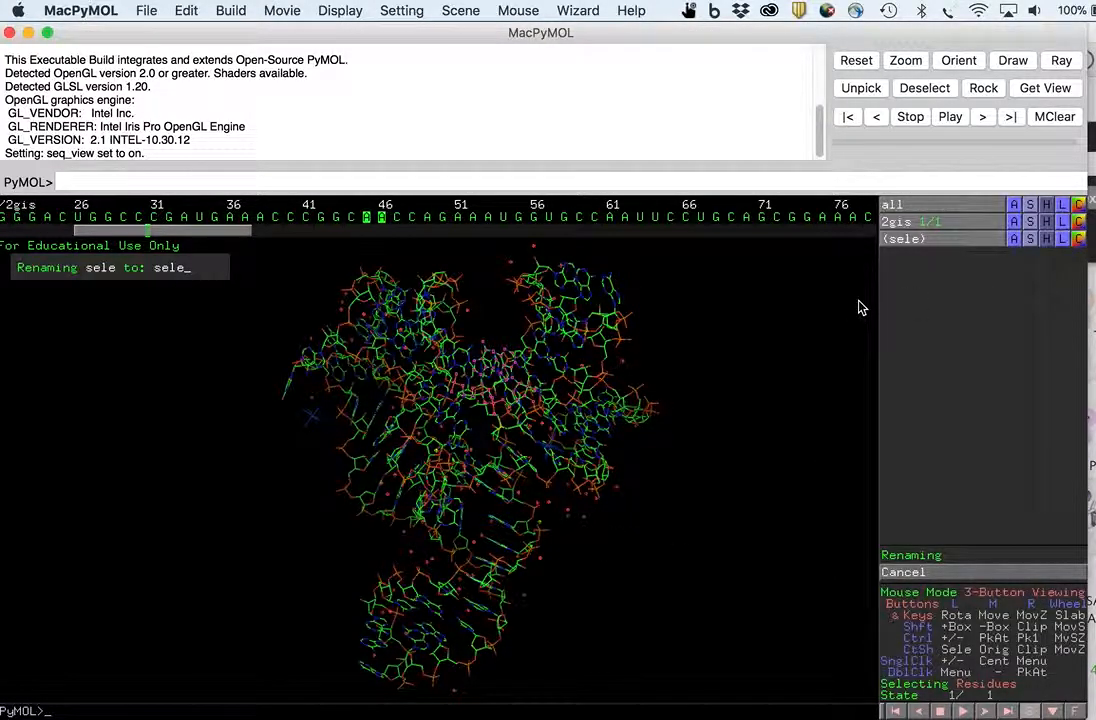
pyautogui.press('BackSpace')
pyautogui.press('BackSpace')
pyautogui.press('BackSpace')
pyautogui.press('BackSpace')
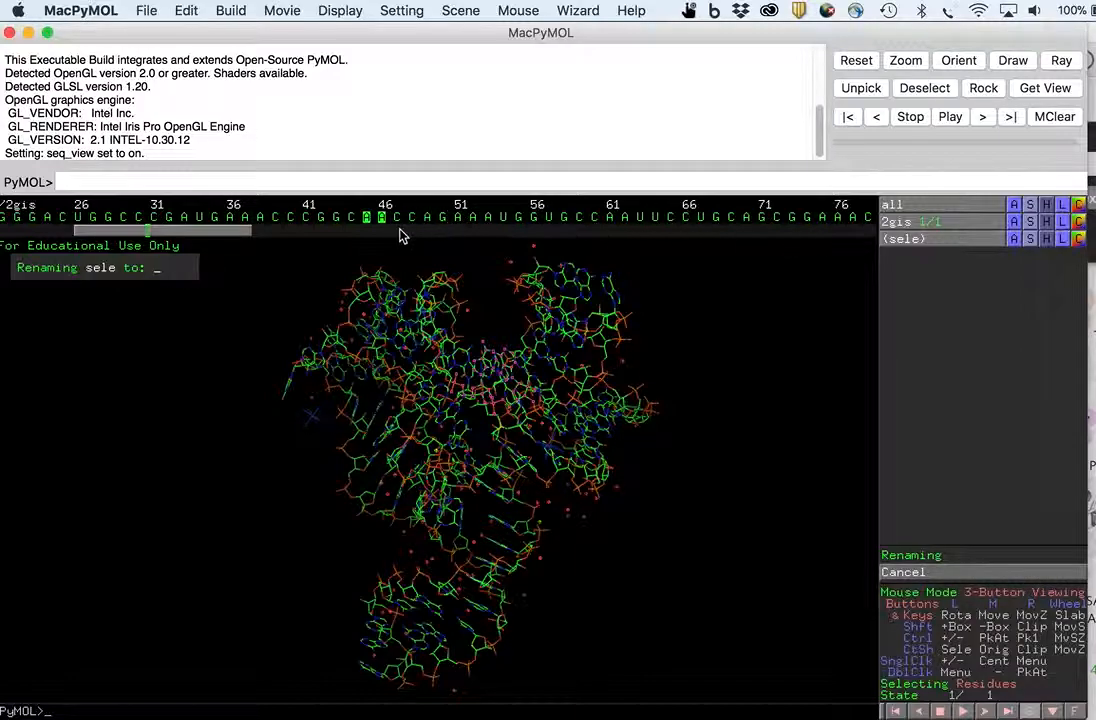
pyautogui.write('A45')
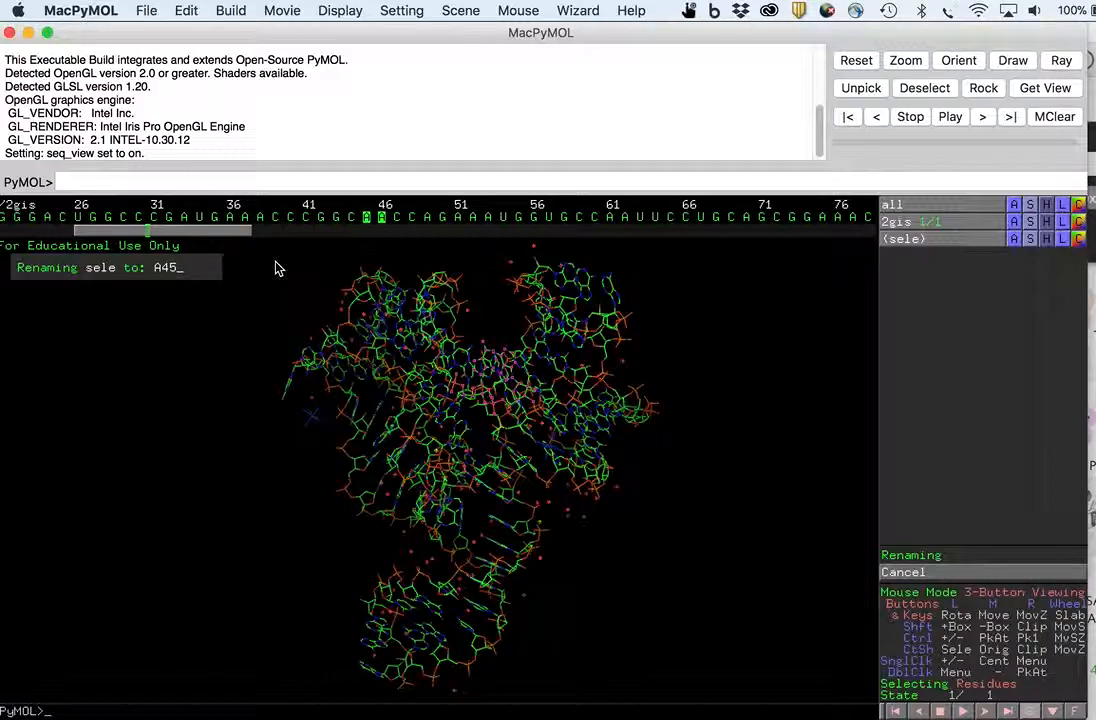
pyautogui.write('A46')
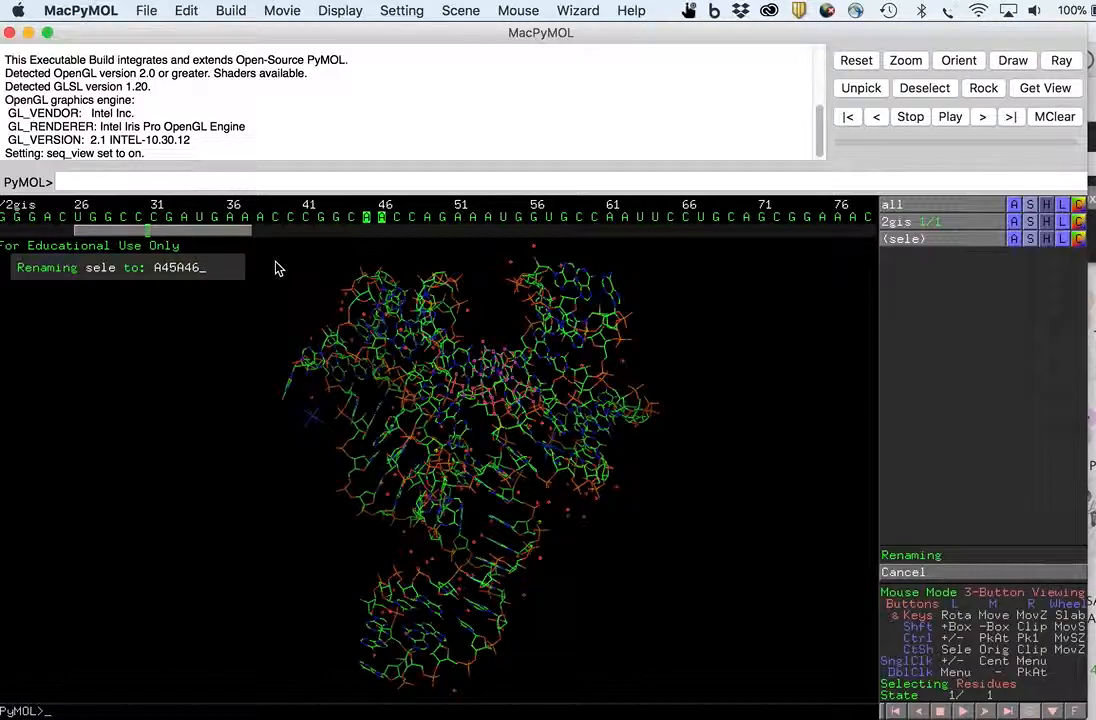
pyautogui.press('Return')
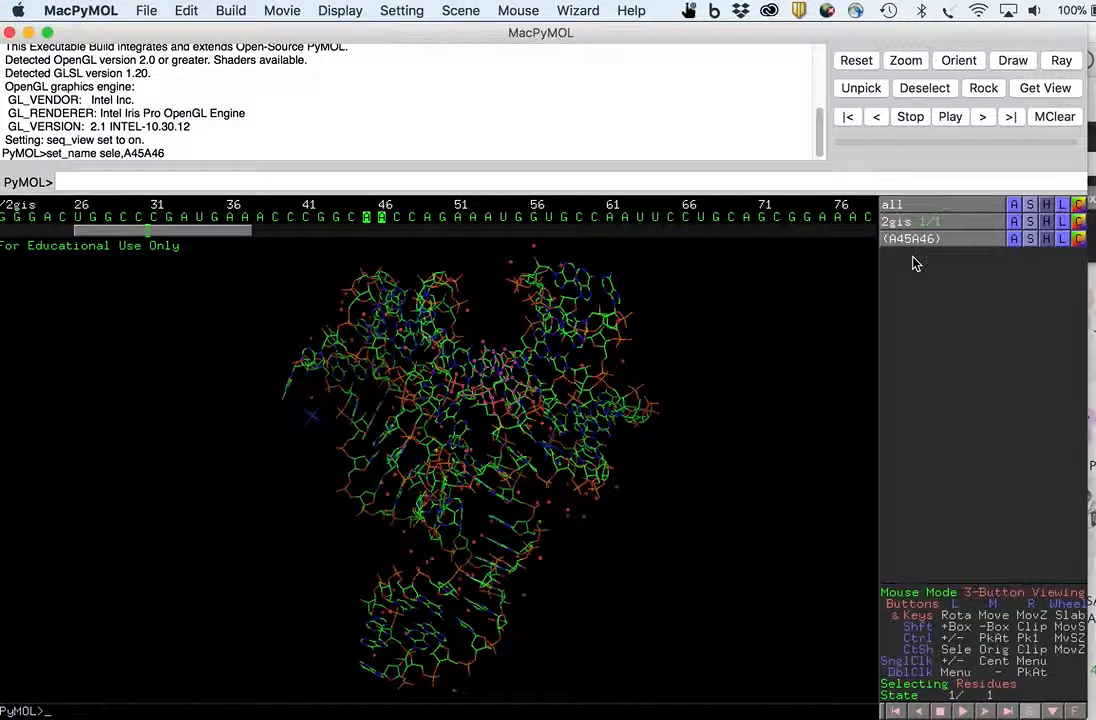
# - Show the A45A46 selection as sticks and zoom in on the two residues
pyautogui.click(1034, 243)
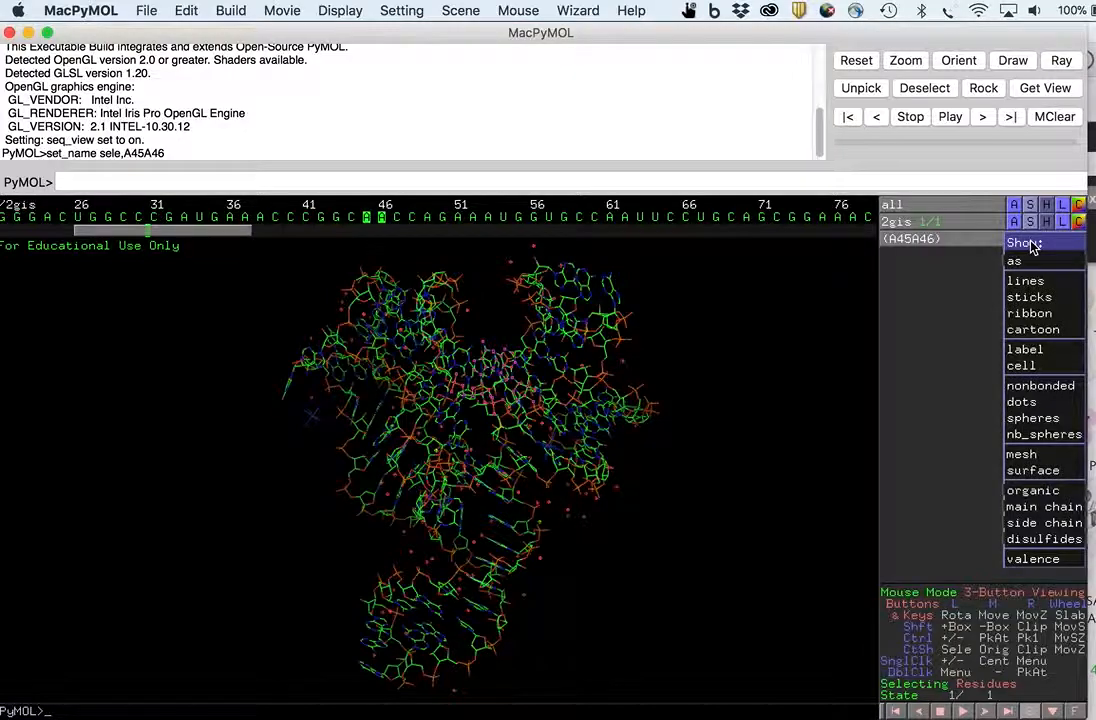
pyautogui.click(1031, 298)
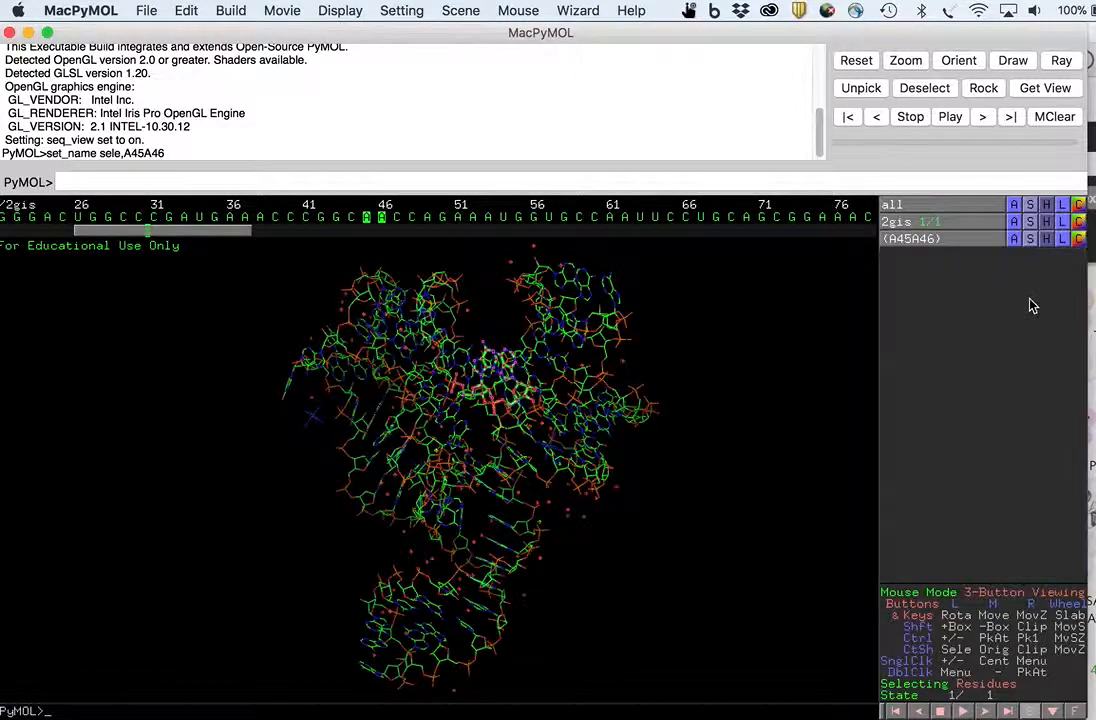
pyautogui.moveTo(627, 370); pyautogui.dragTo(659, 563, button='right')
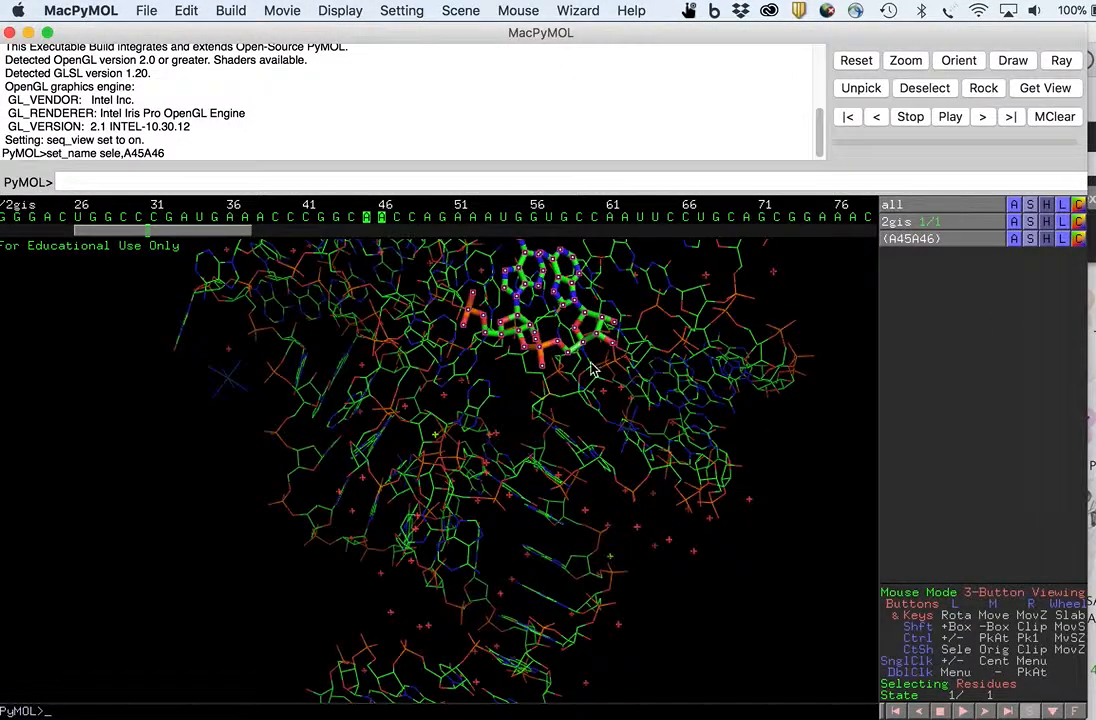
pyautogui.moveTo(592, 363); pyautogui.dragTo(553, 434, button='middle')
pyautogui.moveTo(590, 348); pyautogui.dragTo(587, 394)
pyautogui.moveTo(587, 394); pyautogui.dragTo(587, 450, button='right')
pyautogui.moveTo(587, 447); pyautogui.dragTo(533, 474, button='middle')
pyautogui.moveTo(587, 416); pyautogui.dragTo(590, 436, button='right')
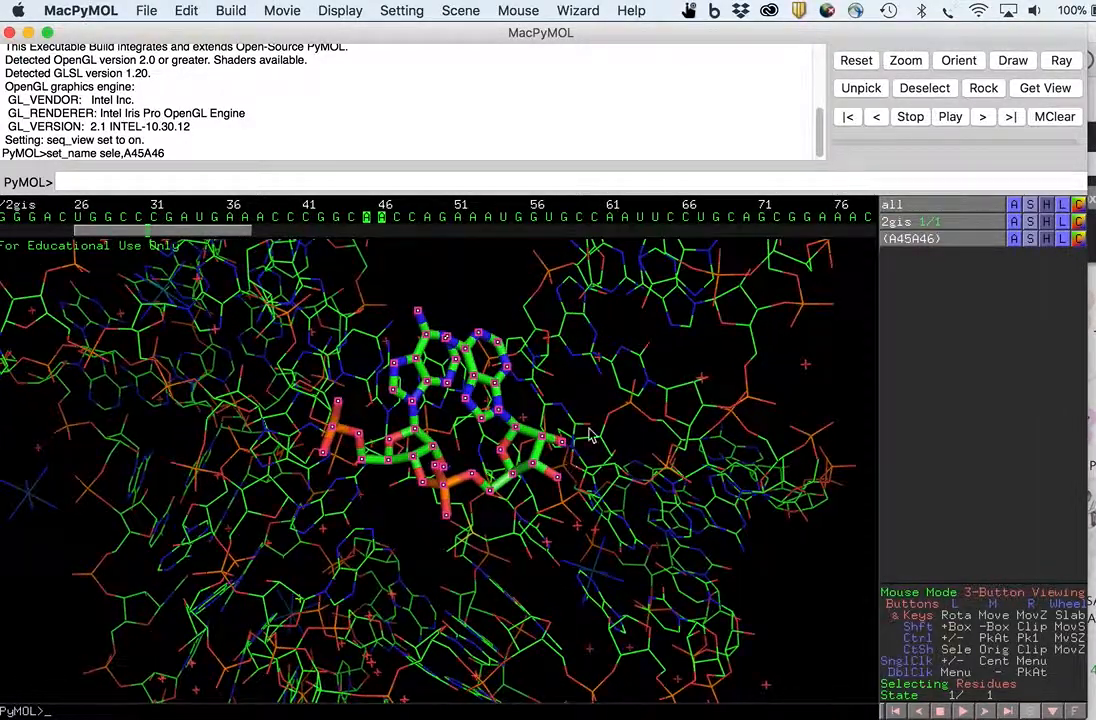
pyautogui.click(465, 283)
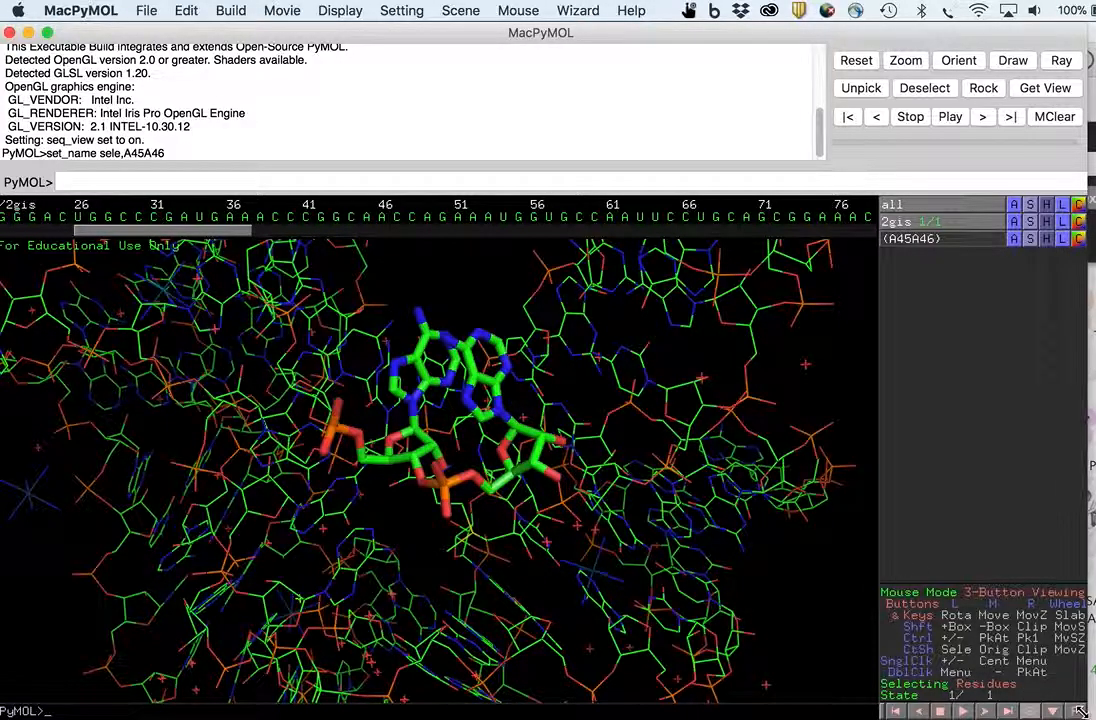
# - Color the A45A46 selection hotpink
pyautogui.moveTo(1083, 712); pyautogui.dragTo(1078, 712)
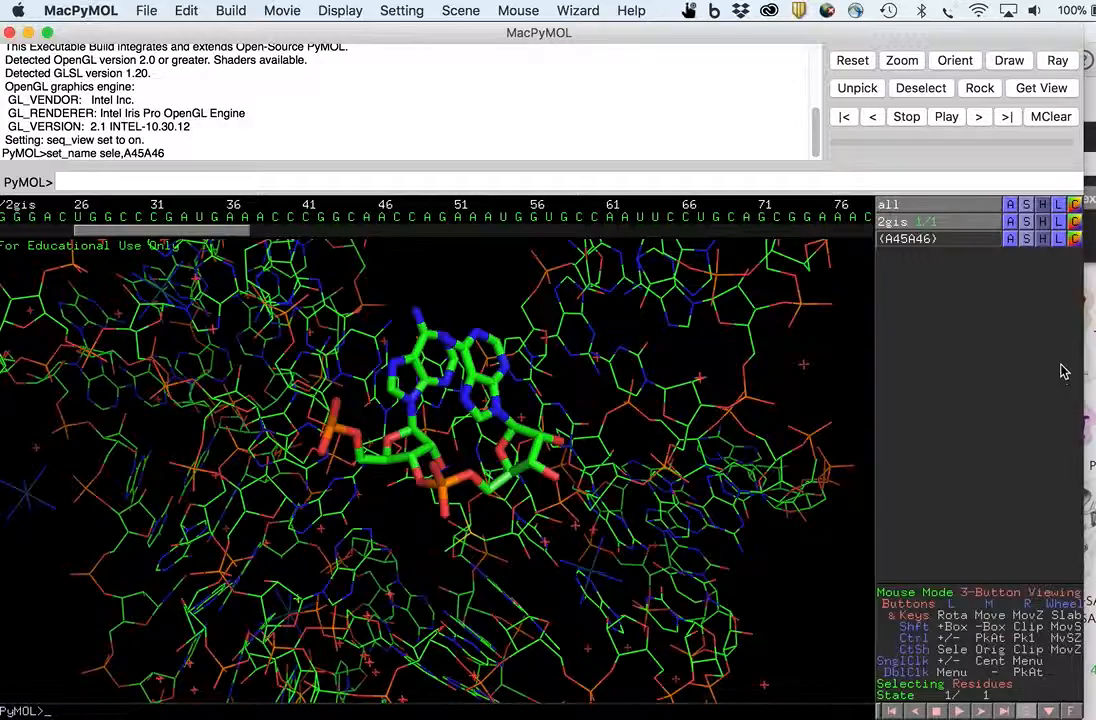
pyautogui.click(1074, 239)
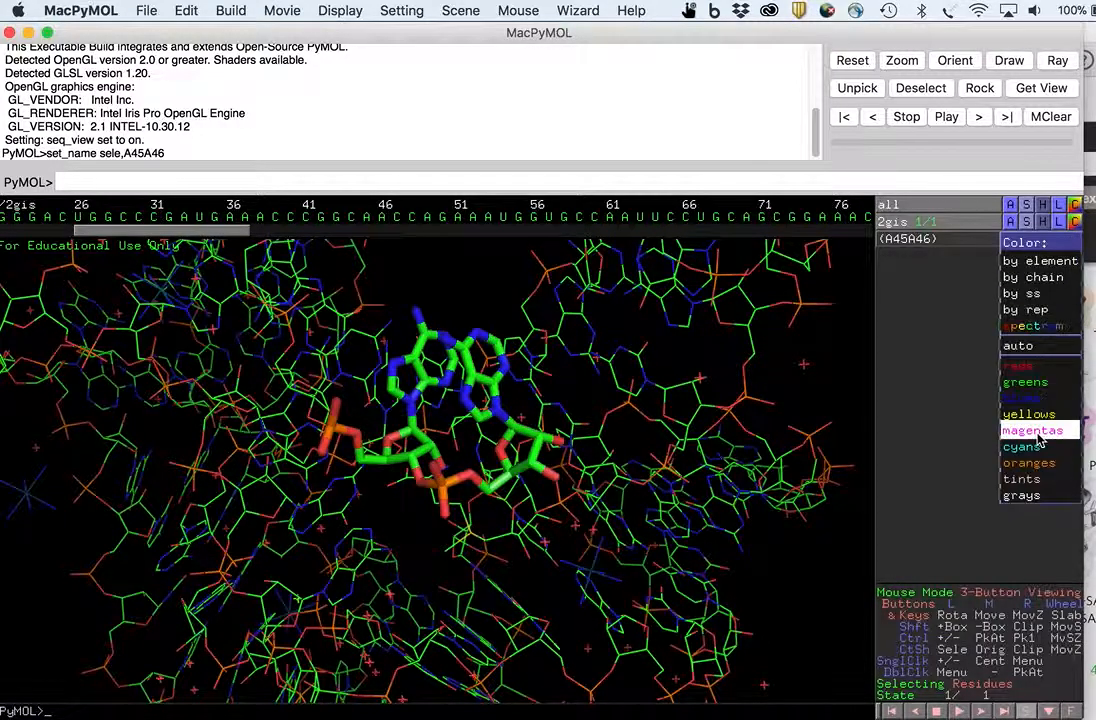
pyautogui.moveTo(1040, 440)
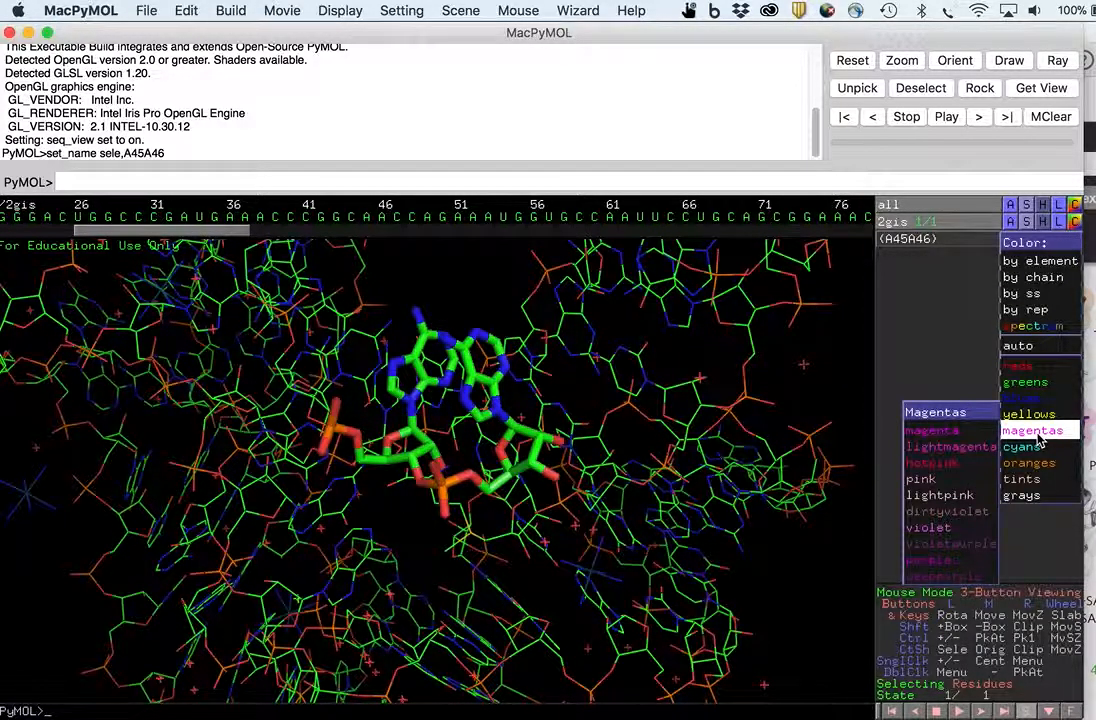
pyautogui.click(966, 465)
pyautogui.moveTo(477, 465); pyautogui.dragTo(563, 490)
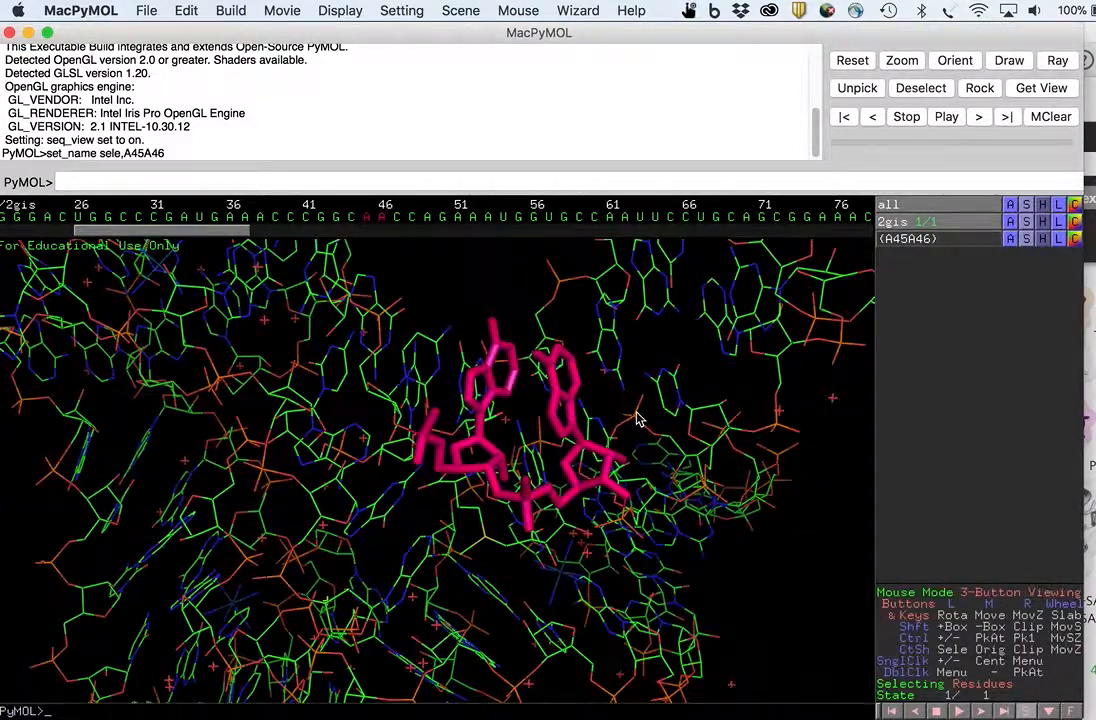
# - Recolor the A45A46 selection by element with magenta carbons and inspect it from several angles
pyautogui.click(1075, 243)
pyautogui.moveTo(1061, 262)
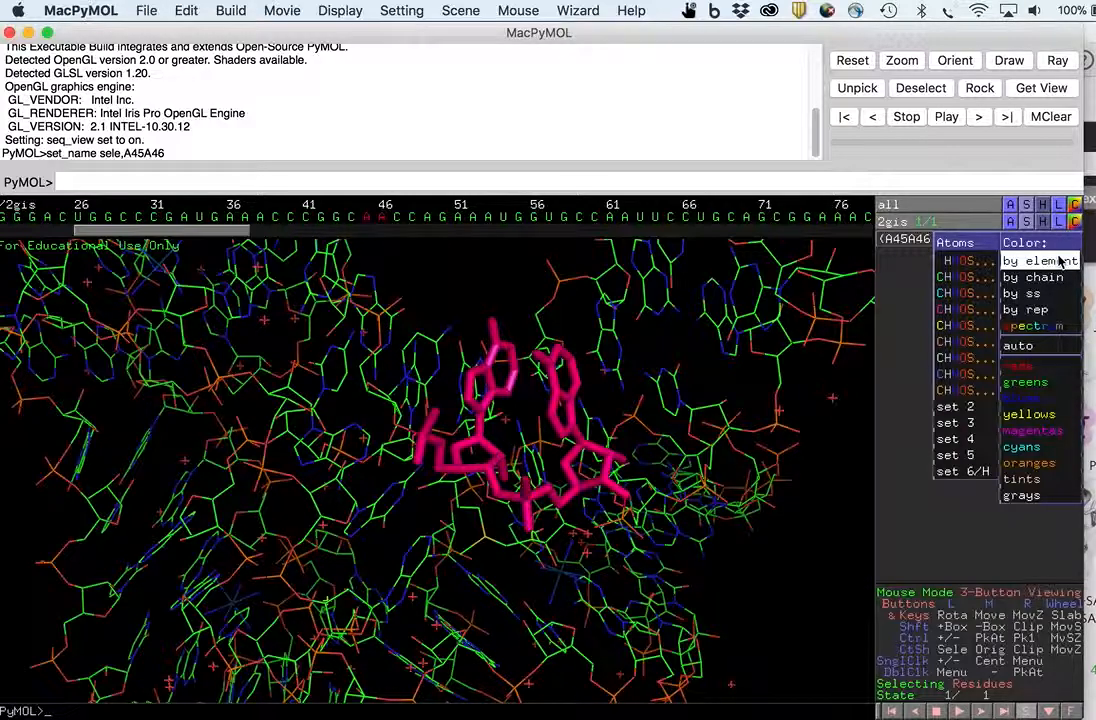
pyautogui.click(960, 310)
pyautogui.moveTo(694, 450); pyautogui.dragTo(646, 455)
pyautogui.moveTo(393, 418); pyautogui.dragTo(440, 465)
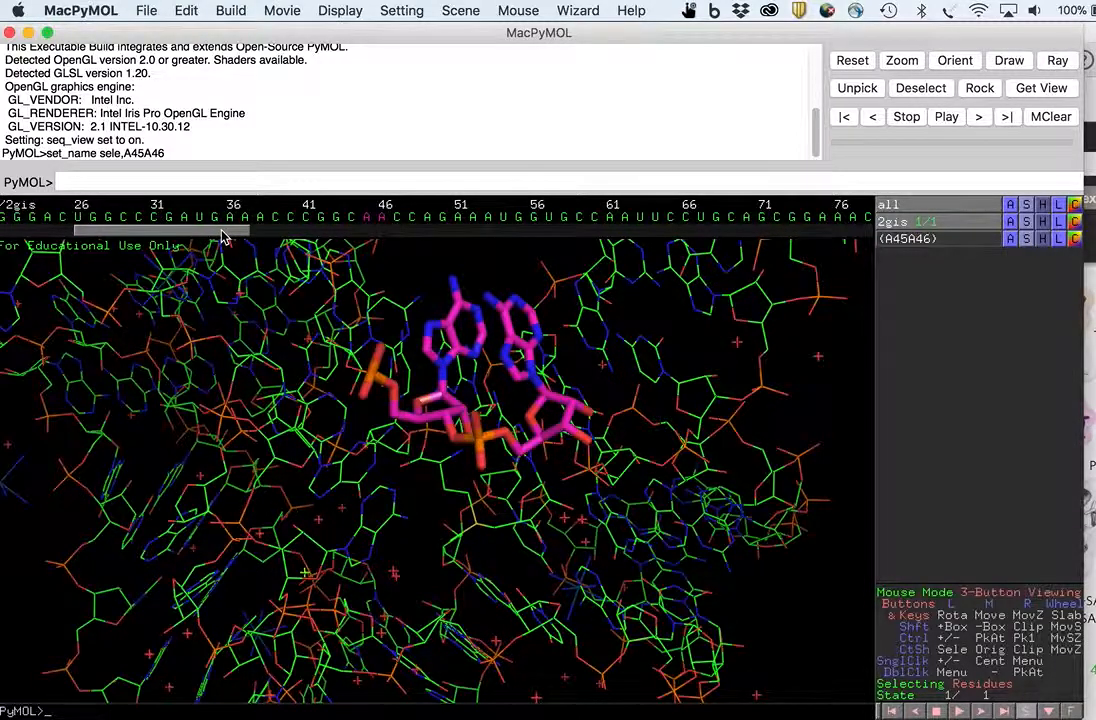
pyautogui.moveTo(223, 236); pyautogui.dragTo(233, 236)
pyautogui.moveTo(326, 332); pyautogui.dragTo(706, 402)
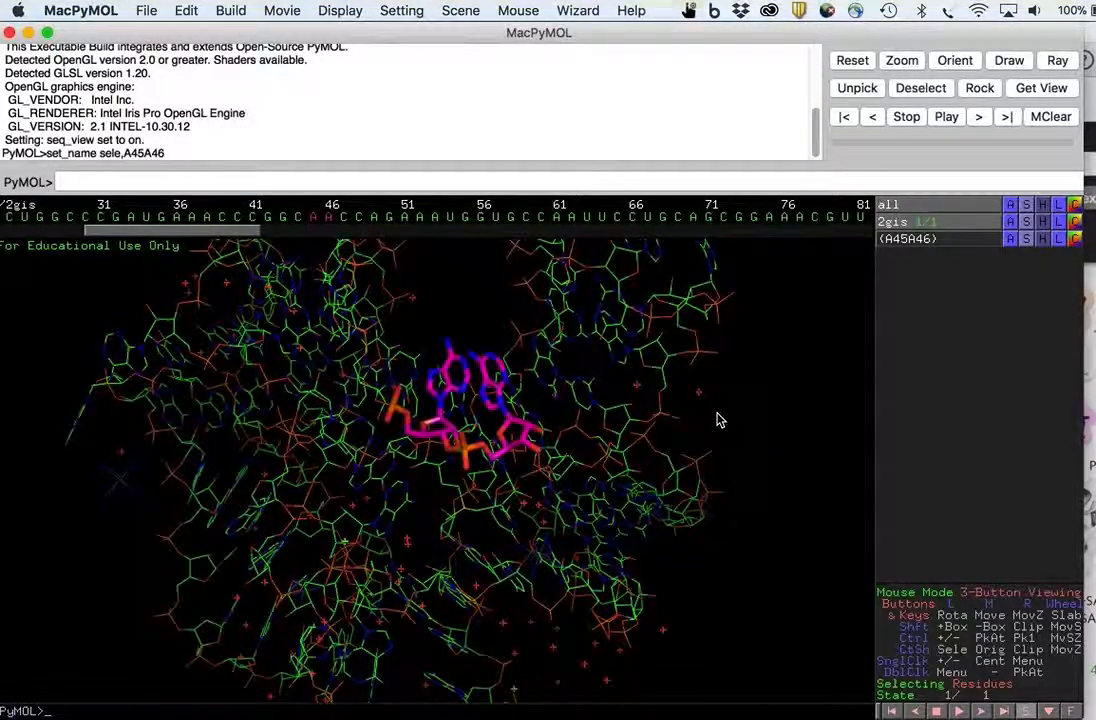
pyautogui.moveTo(712, 460); pyautogui.dragTo(240, 380)
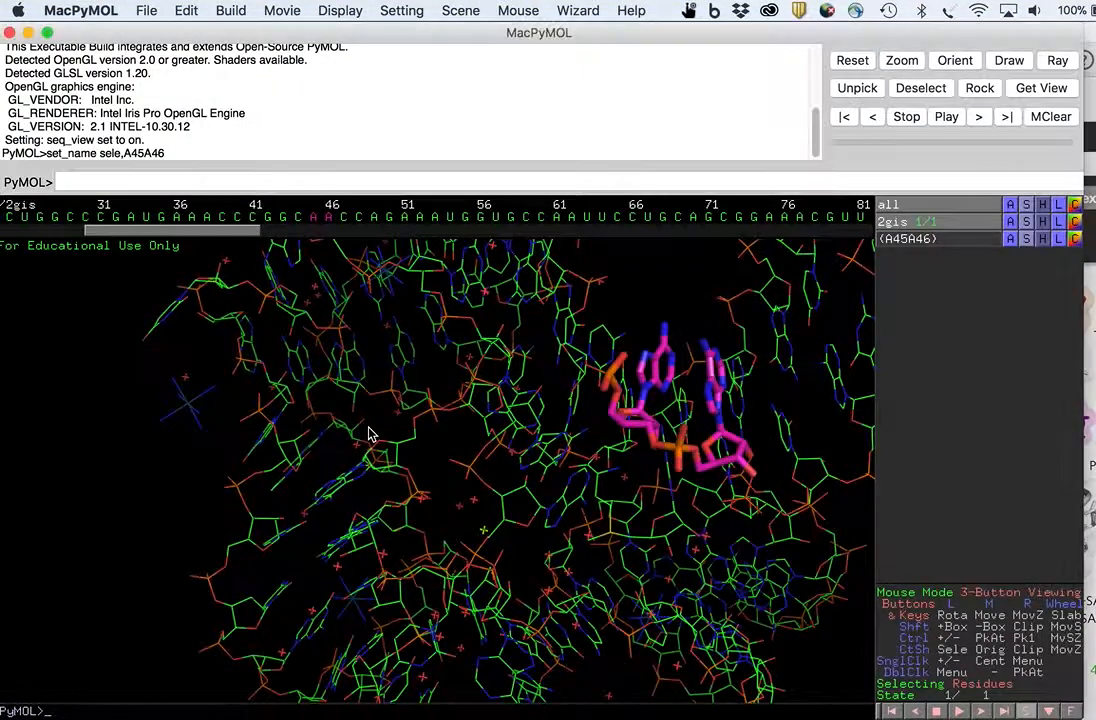
# - Select the four IRI ligand residues 201 to 204 in the sequence display
pyautogui.moveTo(232, 231); pyautogui.dragTo(381, 247)
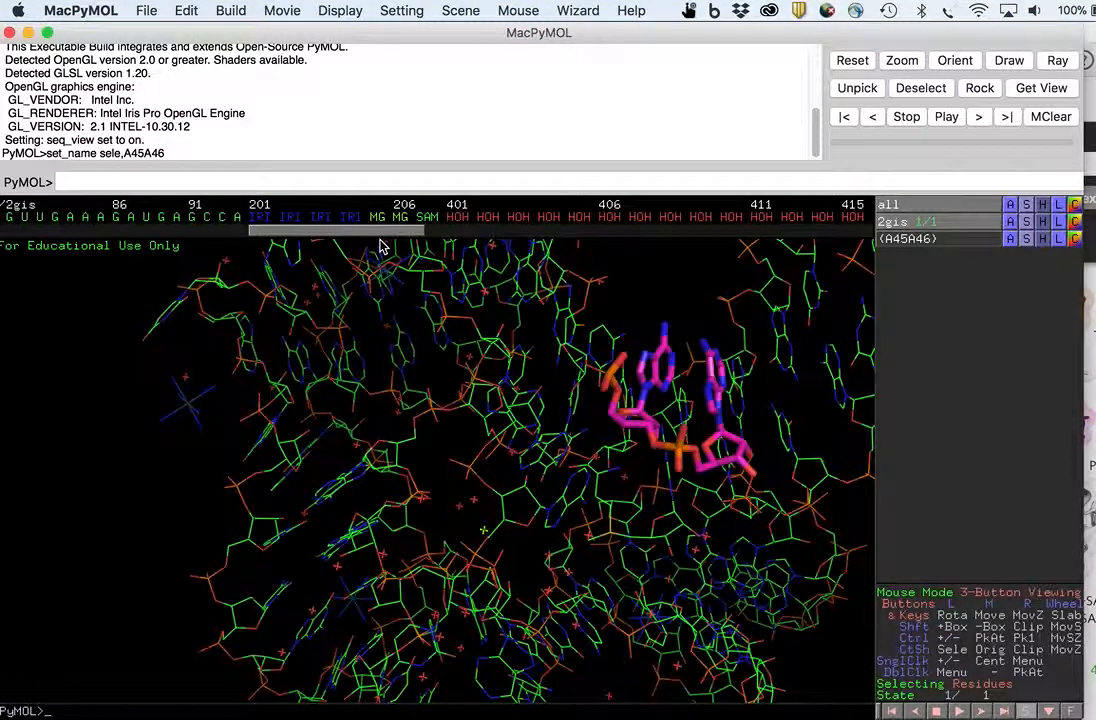
pyautogui.click(257, 220)
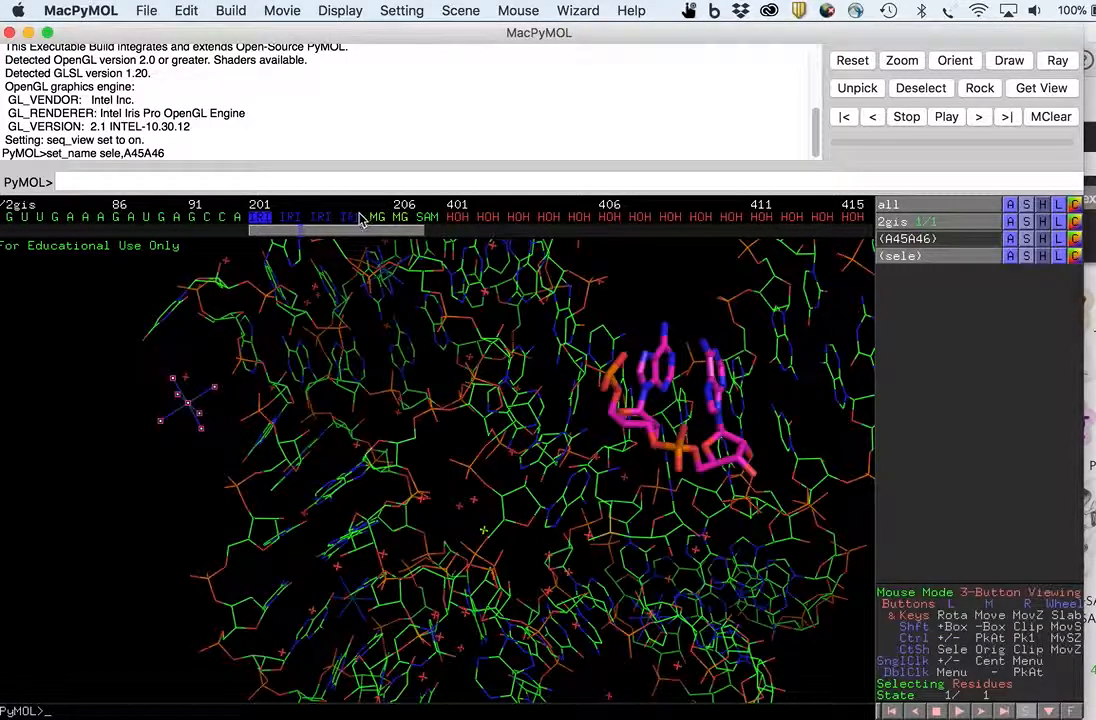
pyautogui.moveTo(306, 216); pyautogui.dragTo(369, 220)
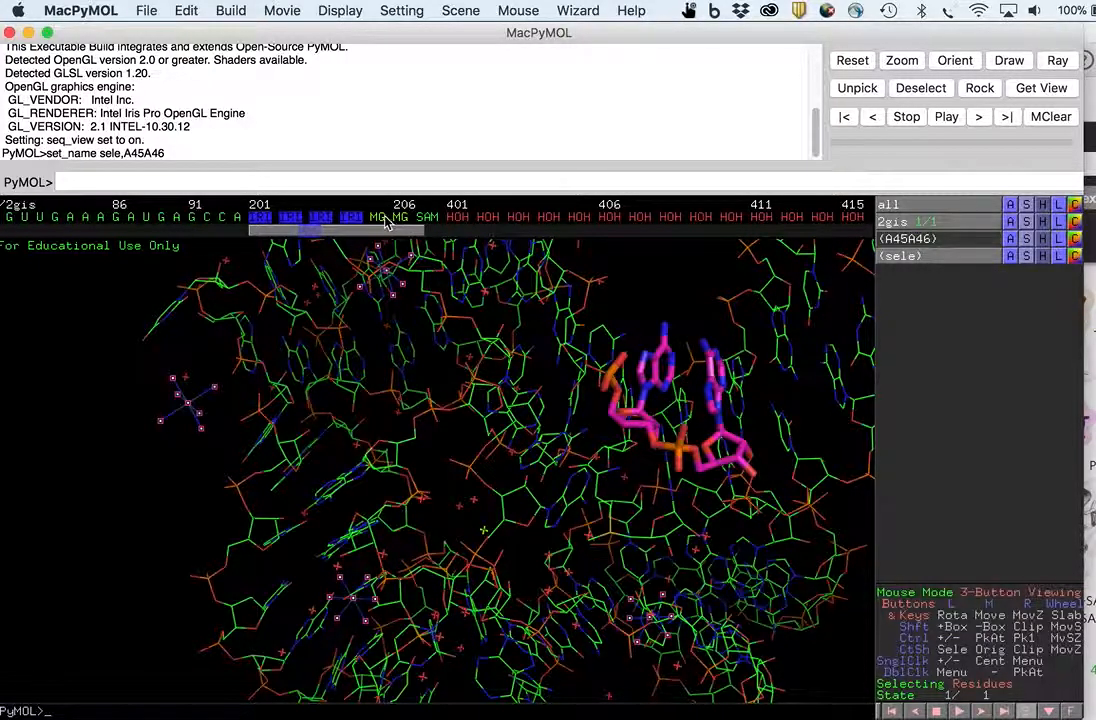
# - Add the two magnesium ions and all water molecules to the selection in the sequence display and hide everything in it
pyautogui.moveTo(385, 232); pyautogui.dragTo(398, 232)
pyautogui.click(381, 219)
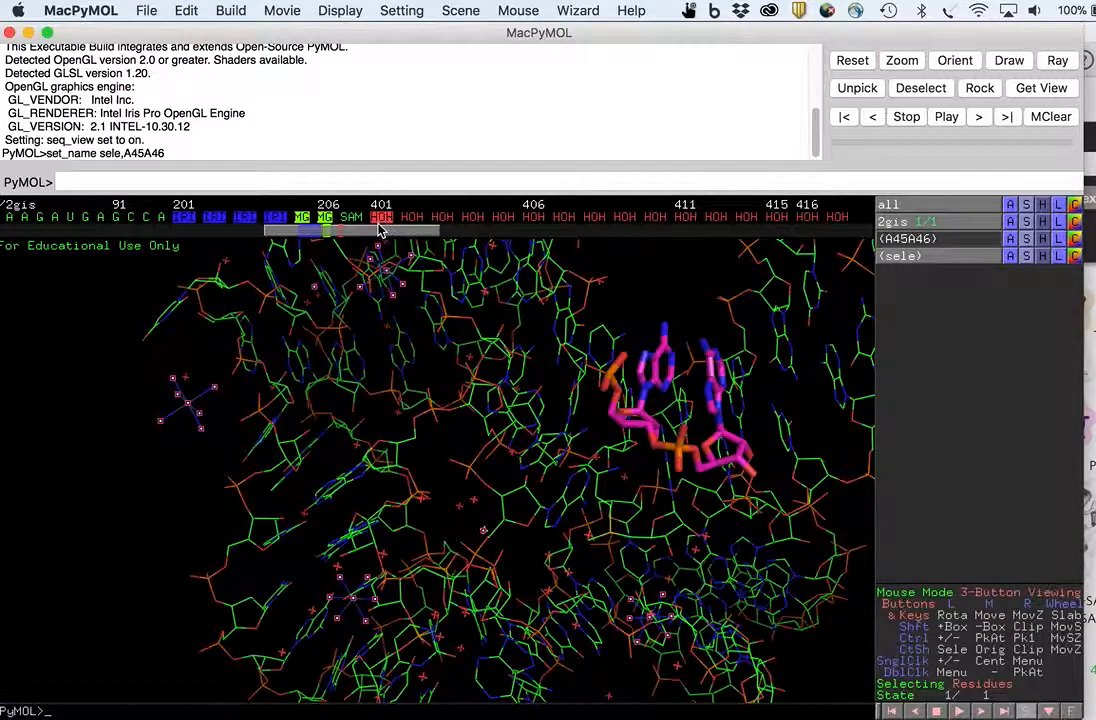
pyautogui.click(413, 219)
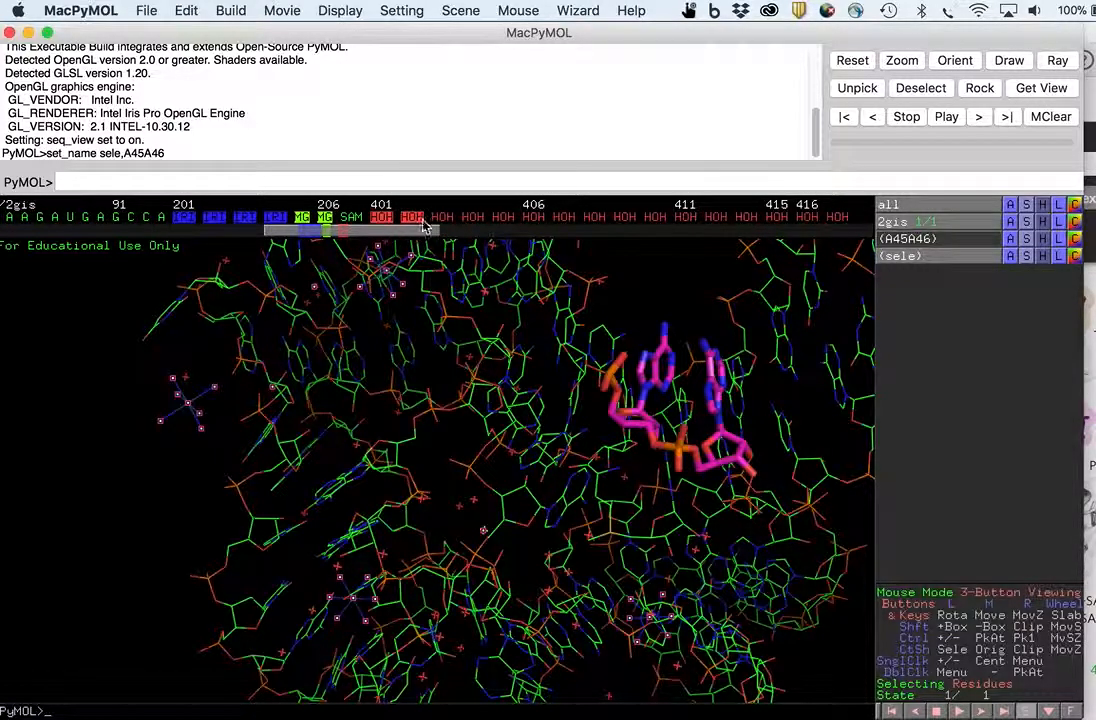
pyautogui.moveTo(410, 234); pyautogui.dragTo(858, 230)
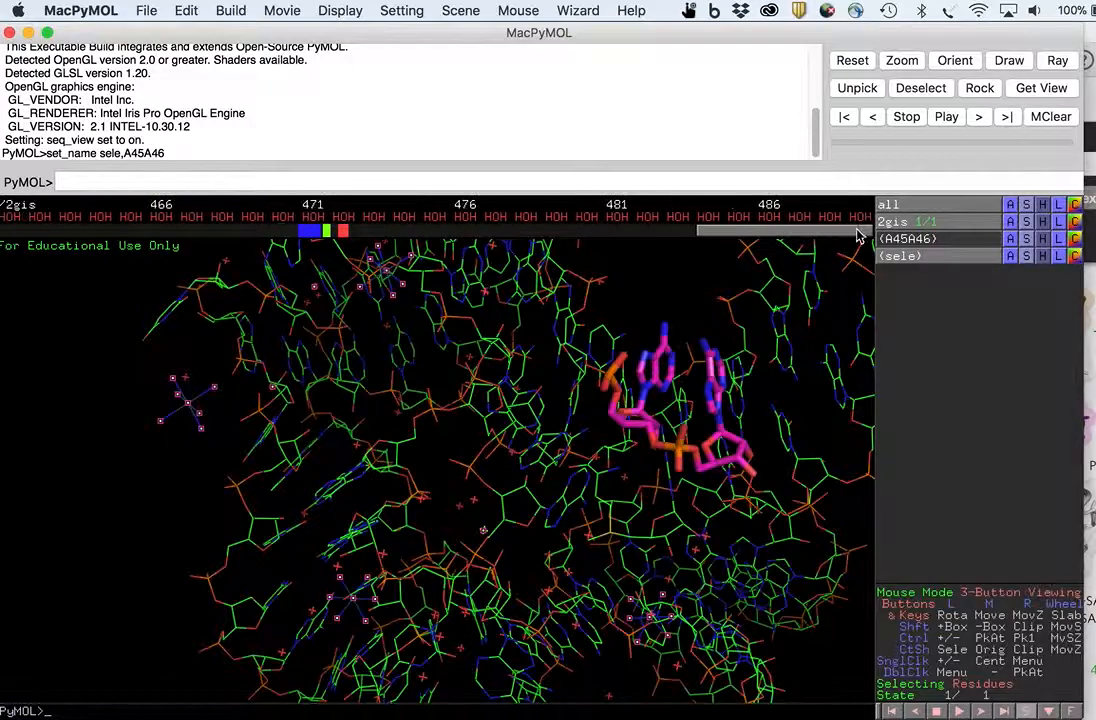
pyautogui.keyDown('shift'); pyautogui.click(862, 219); pyautogui.keyUp('shift')
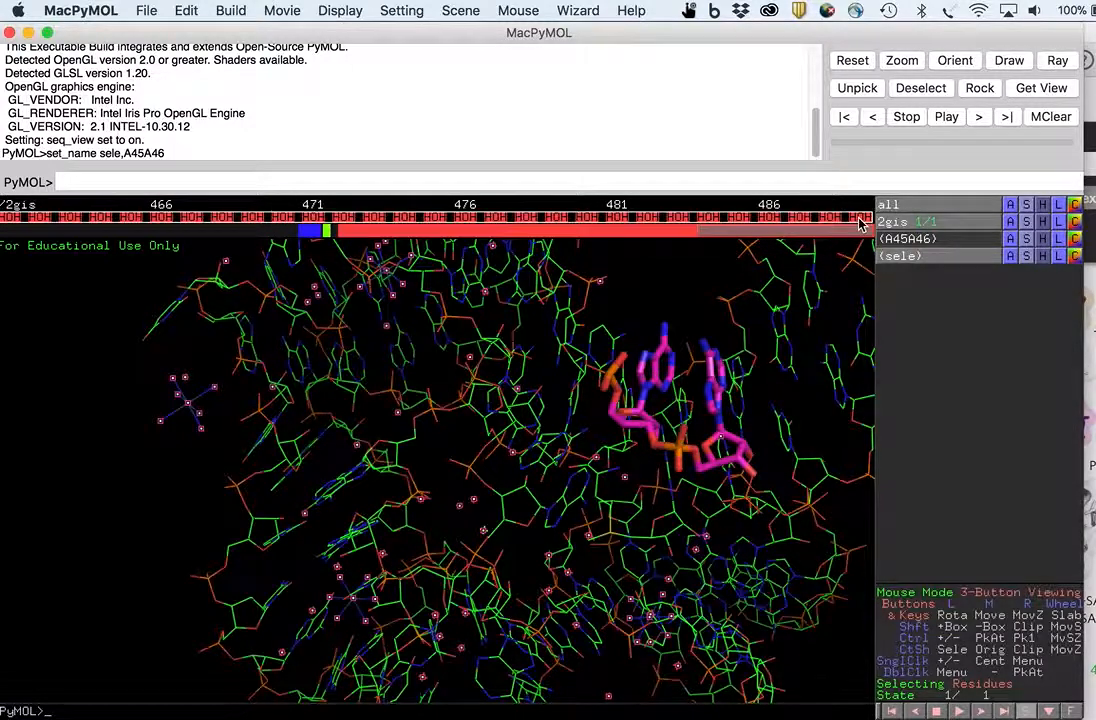
pyautogui.moveTo(792, 232); pyautogui.dragTo(399, 274)
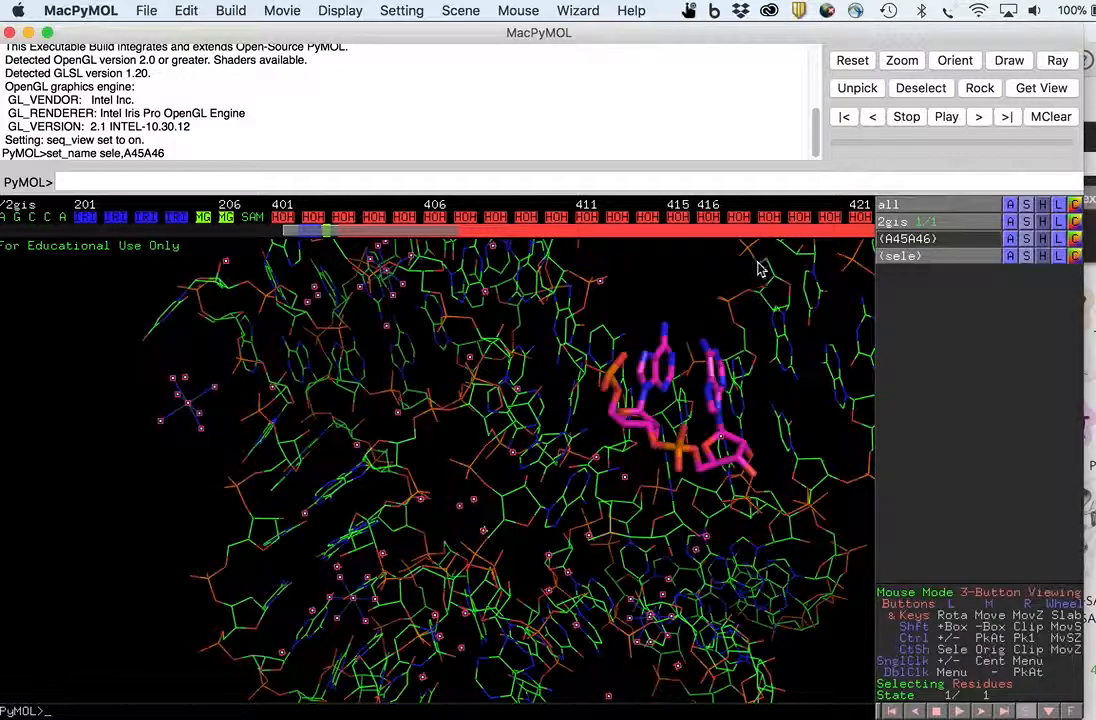
pyautogui.click(1041, 257)
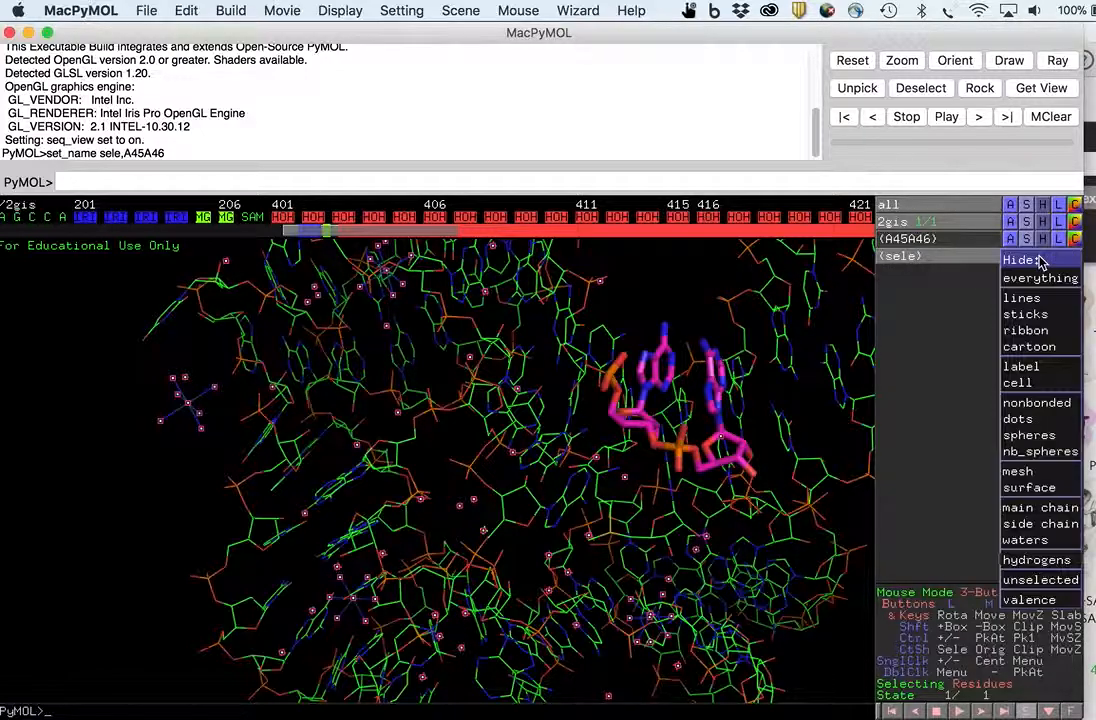
pyautogui.click(1038, 279)
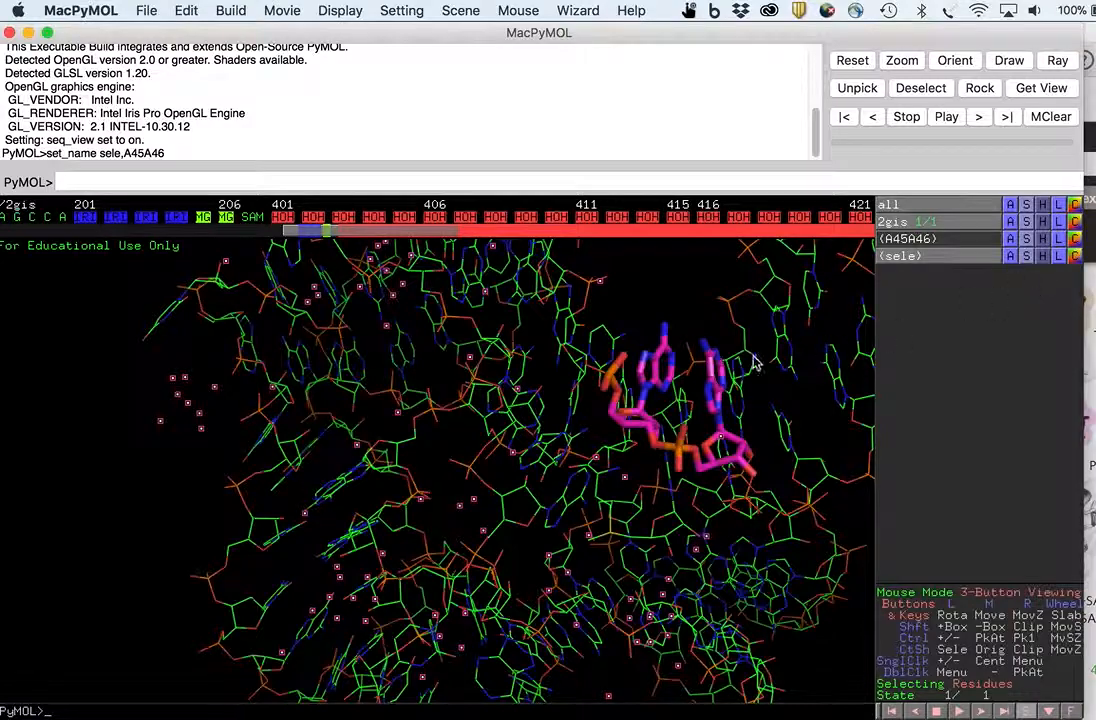
# - Examine the binding pocket around the magenta residues from several angles
pyautogui.click(436, 403)
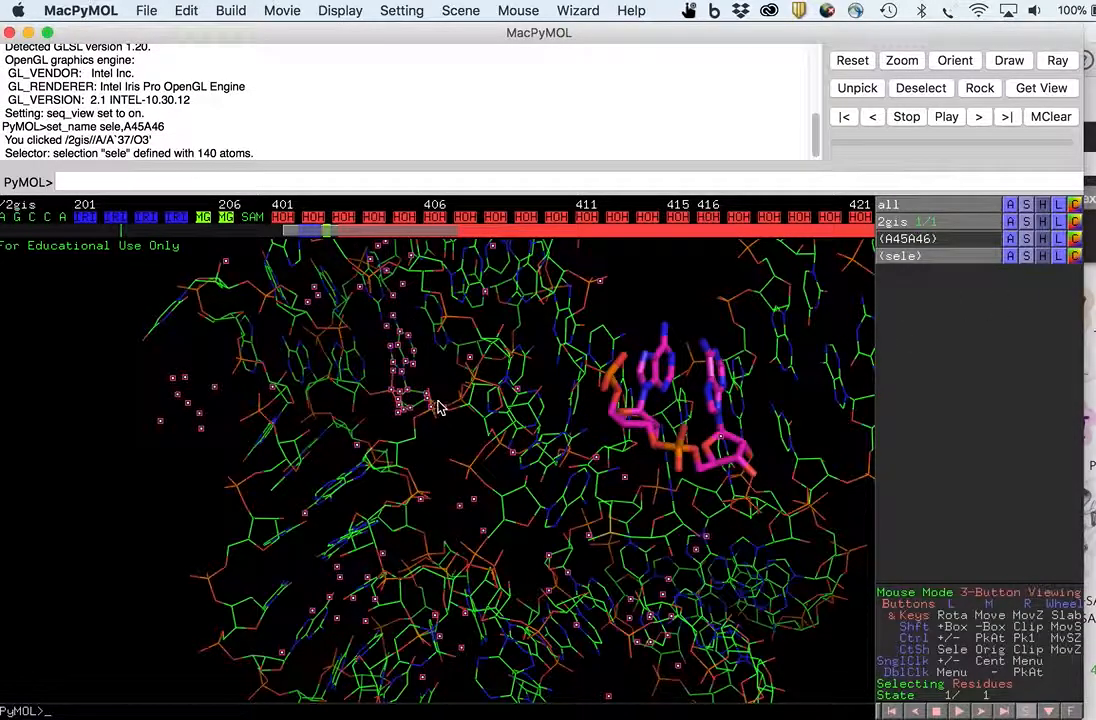
pyautogui.click(101, 365)
pyautogui.keyDown('ctrl'); pyautogui.middleClick(341, 383); pyautogui.keyUp('ctrl')
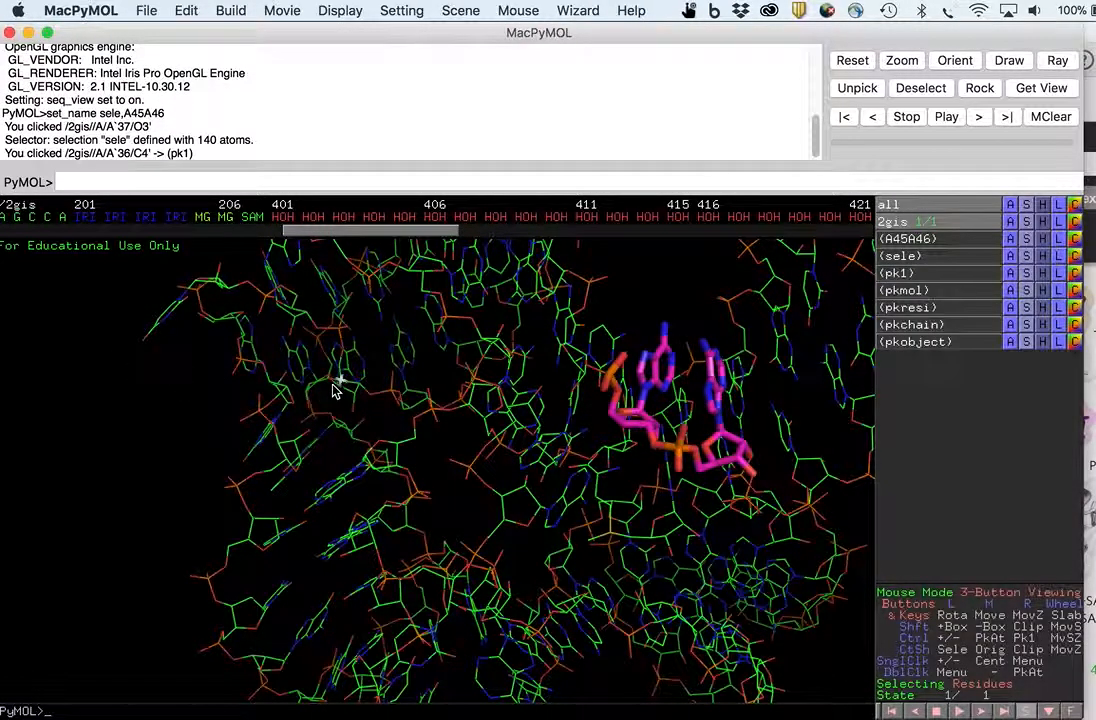
pyautogui.moveTo(391, 404); pyautogui.dragTo(288, 423, button='middle')
pyautogui.moveTo(343, 380); pyautogui.dragTo(435, 368, button='right')
pyautogui.moveTo(435, 373); pyautogui.dragTo(400, 380)
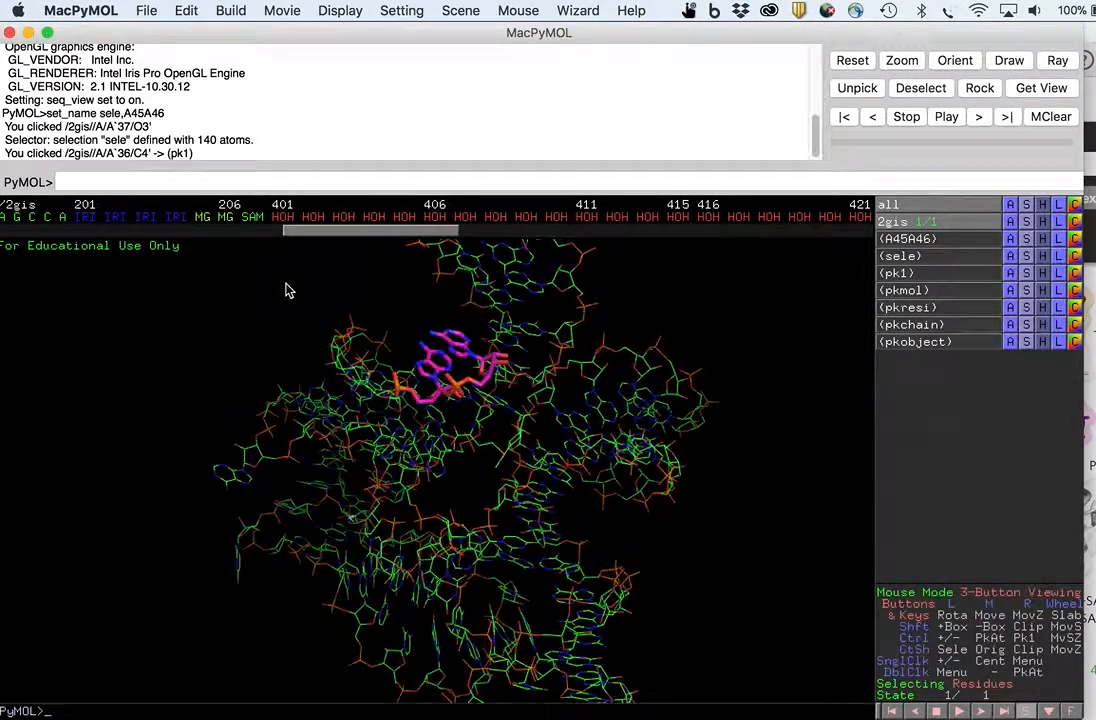
# - Select the SAM ligand in the sequence display and show it as sticks
pyautogui.click(252, 218)
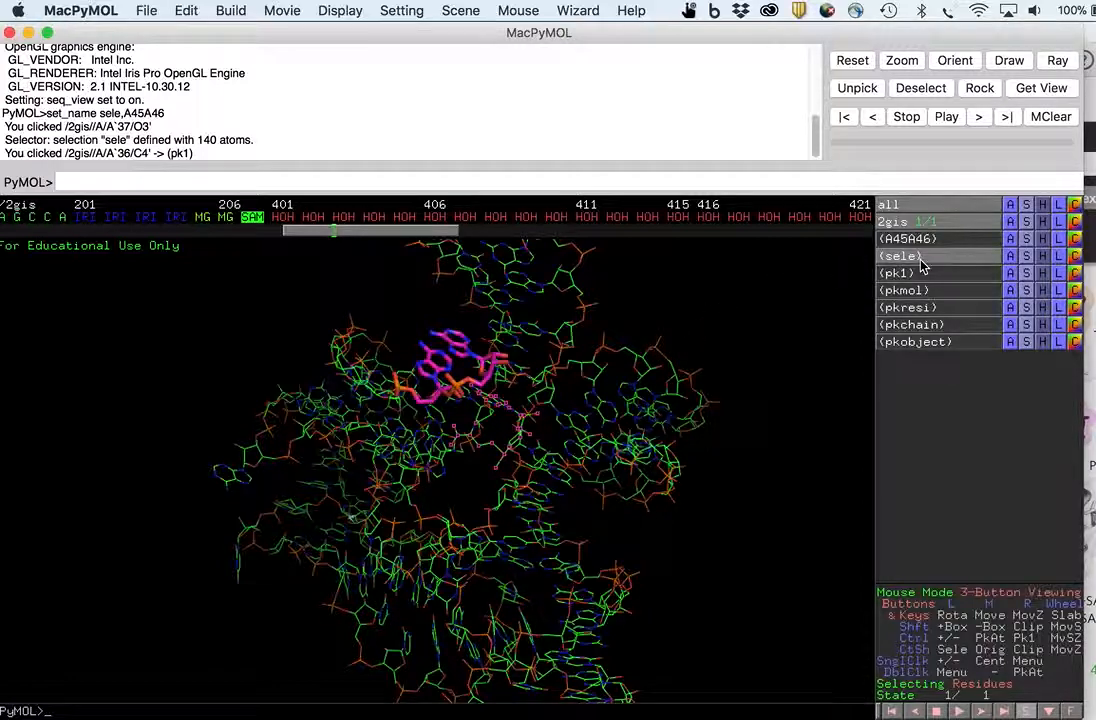
pyautogui.moveTo(658, 357); pyautogui.dragTo(650, 476, button='right')
pyautogui.moveTo(596, 380); pyautogui.dragTo(598, 405, button='middle')
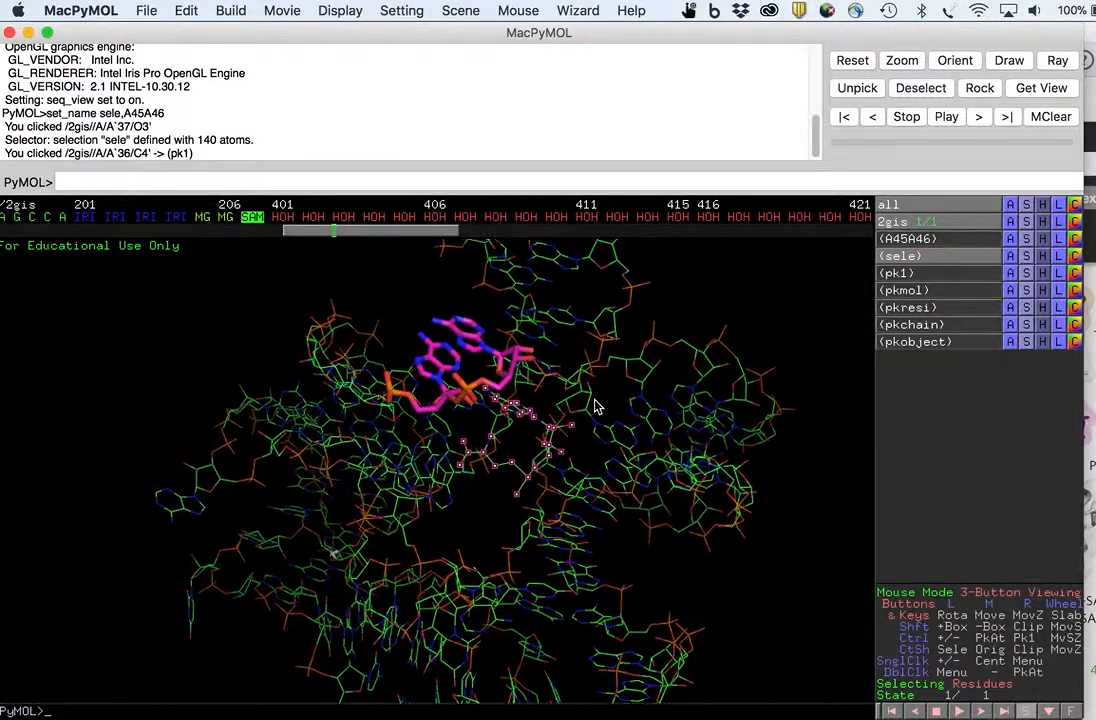
pyautogui.click(1026, 256)
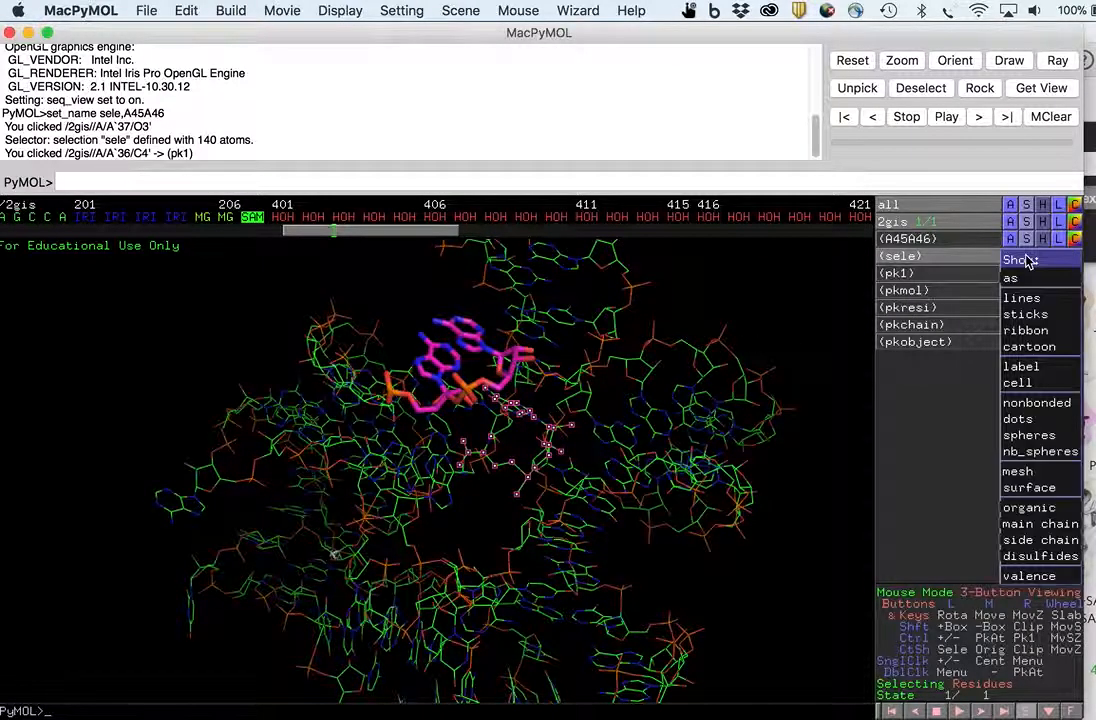
pyautogui.click(1036, 316)
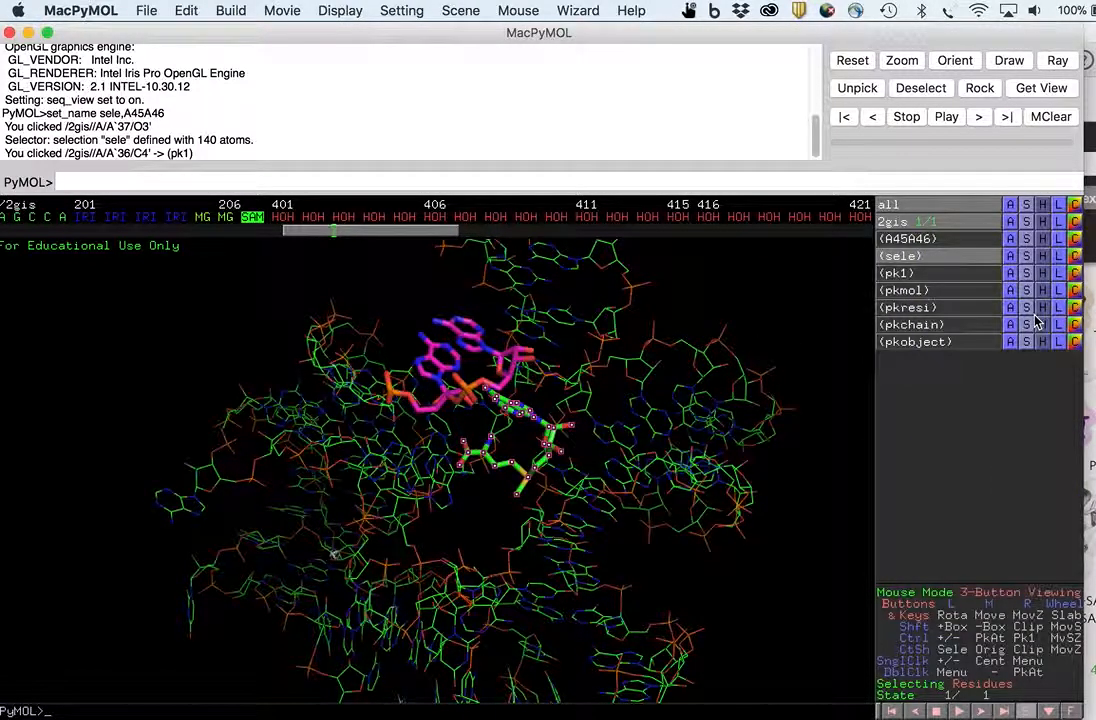
# - Color the selected SAM ligand tv_yellow and clear the selection
pyautogui.click(1026, 257)
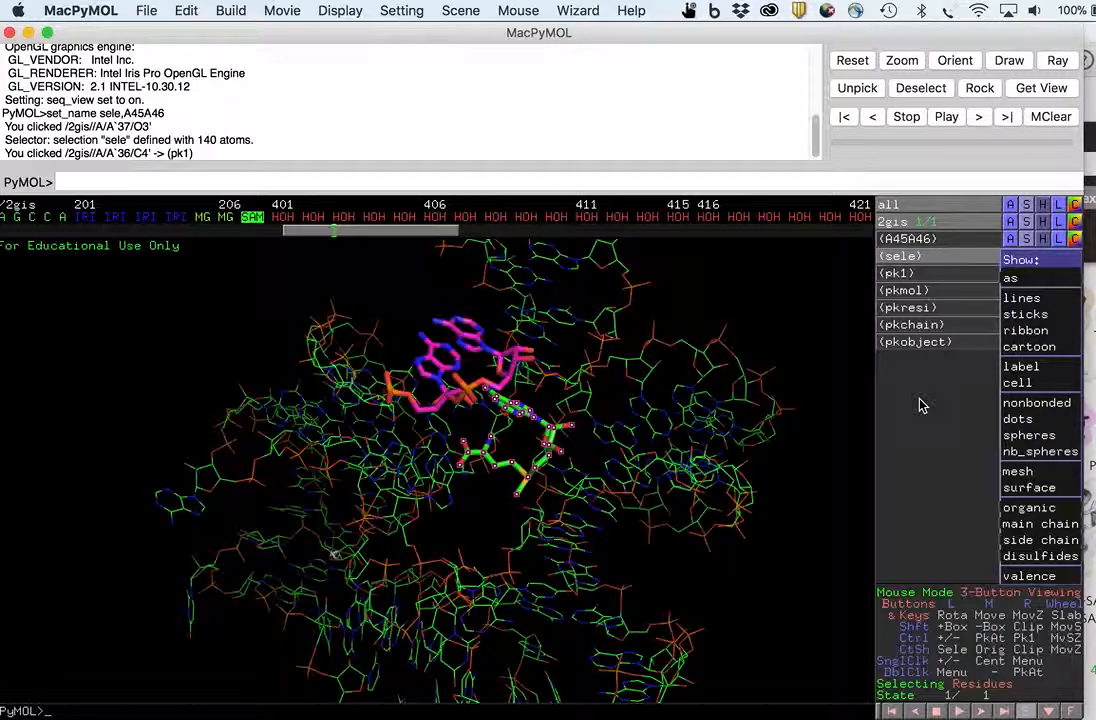
pyautogui.click(852, 380)
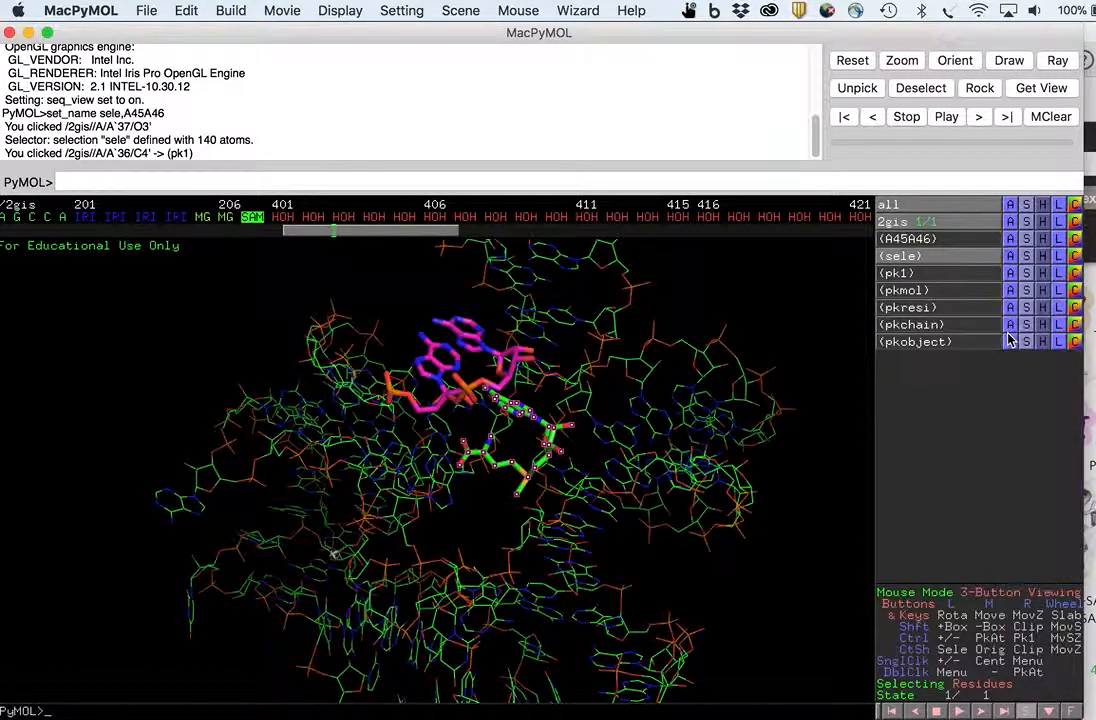
pyautogui.click(1075, 256)
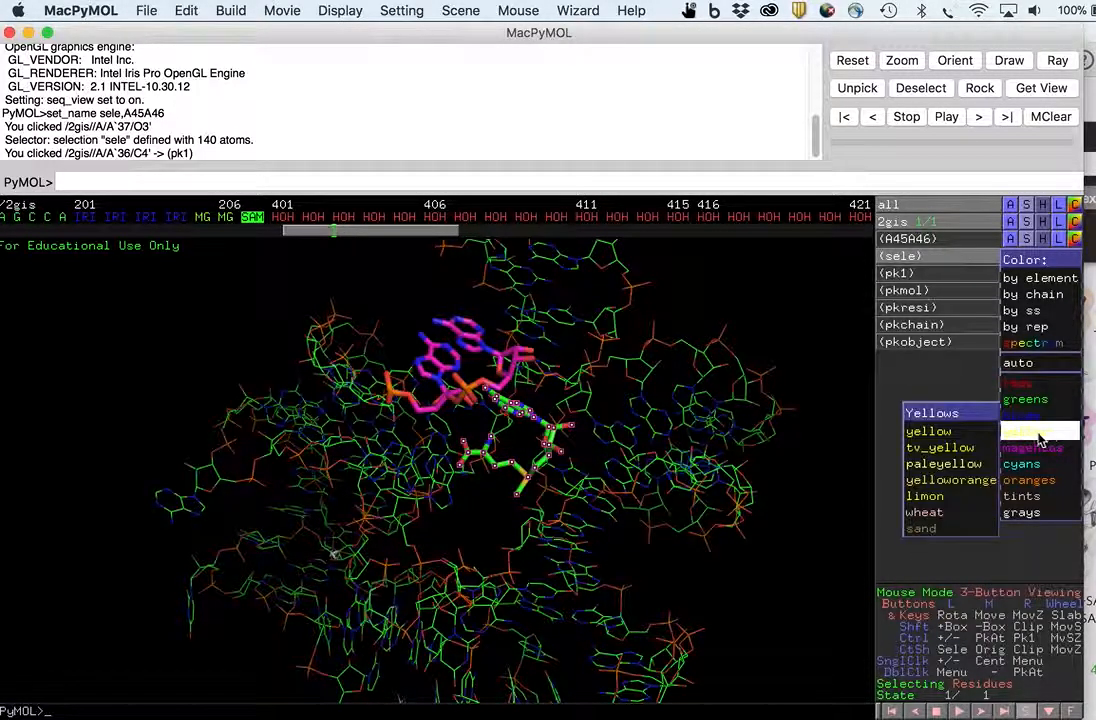
pyautogui.click(976, 447)
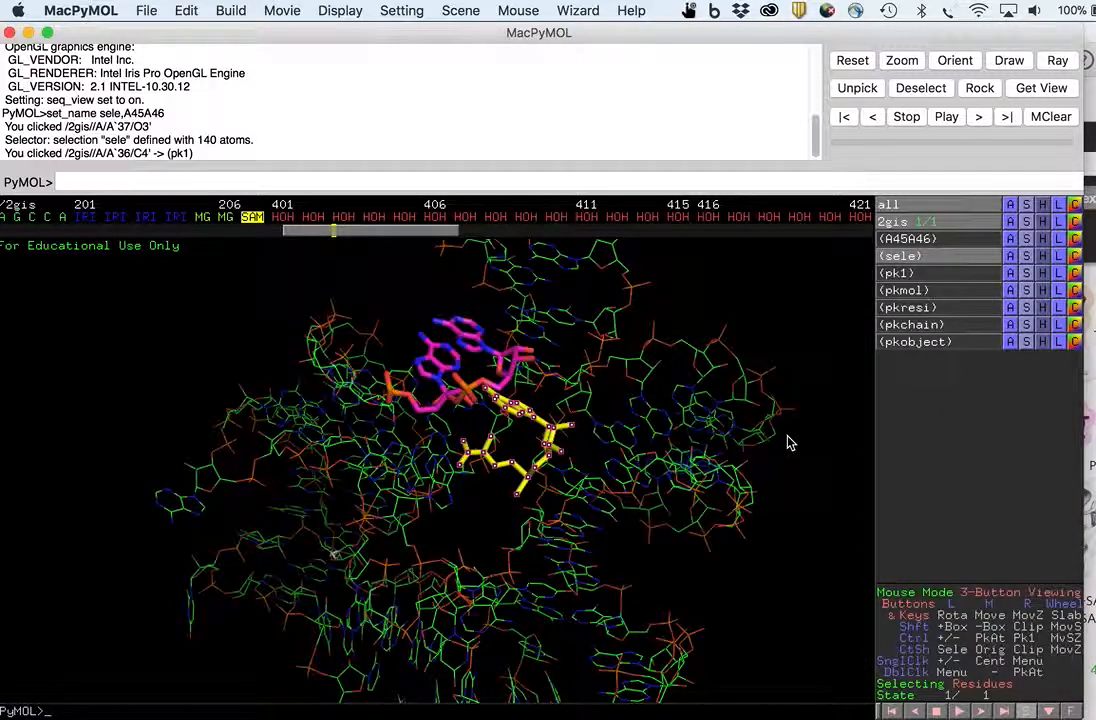
pyautogui.click(673, 421)
pyautogui.moveTo(673, 421); pyautogui.dragTo(525, 398)
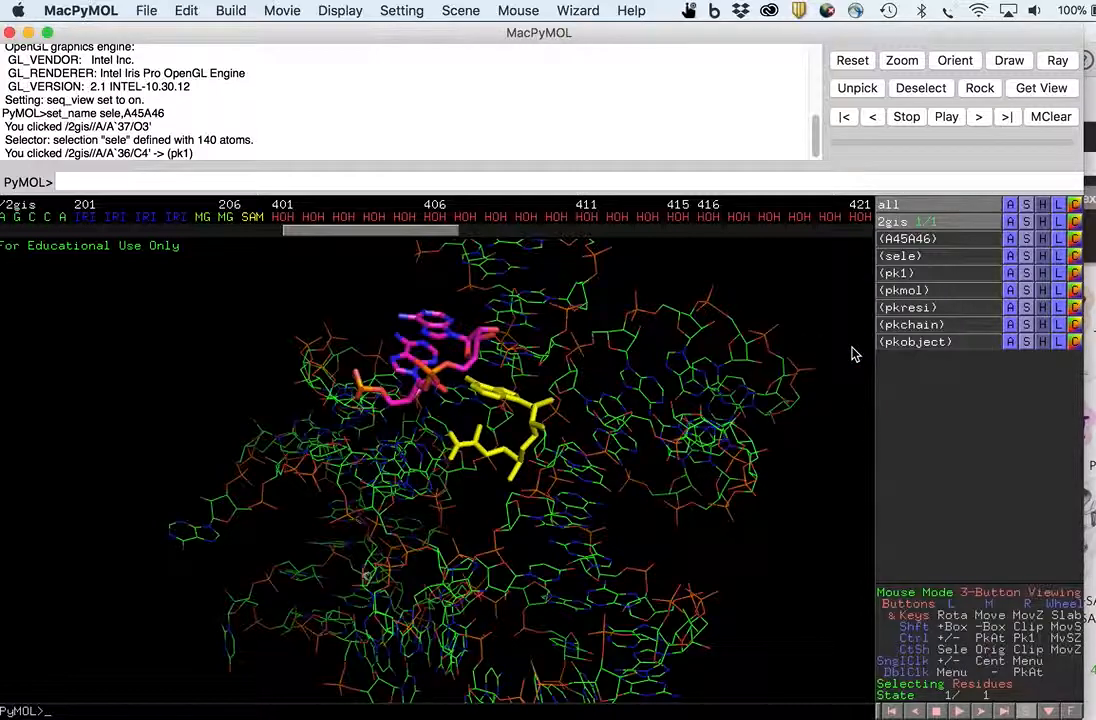
# - Switch to Acrobat and read the assignment question and the paper's secondary-structure figure locating the P1 helix
pyautogui.press('super+Tab')
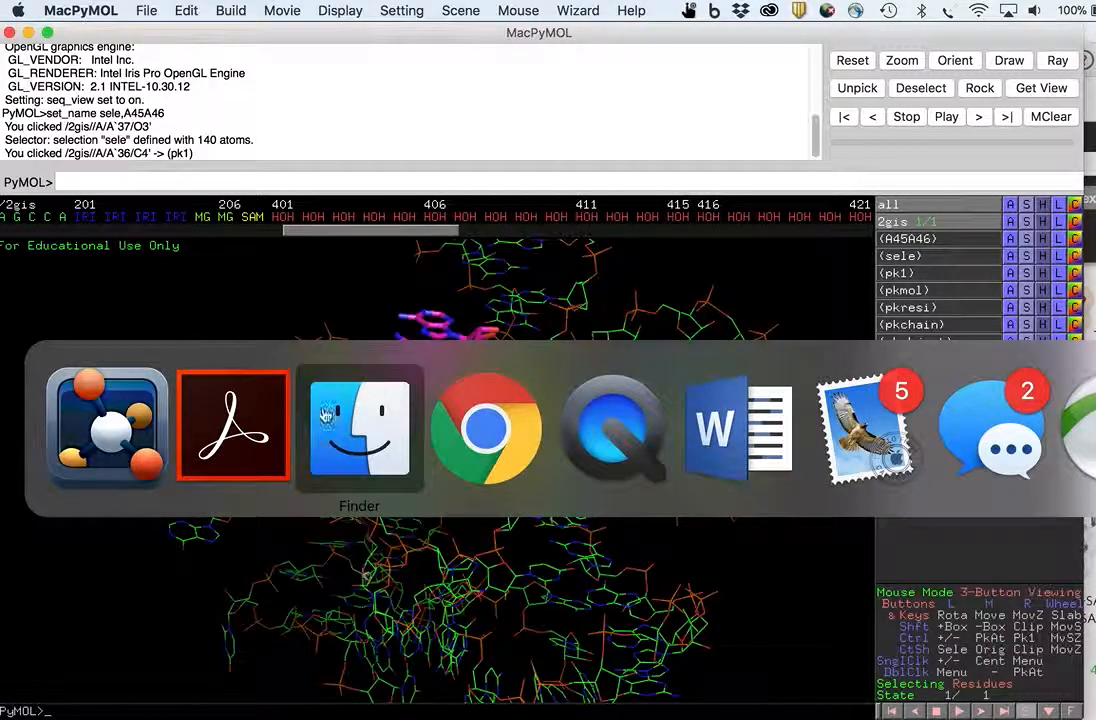
pyautogui.click(257, 427)
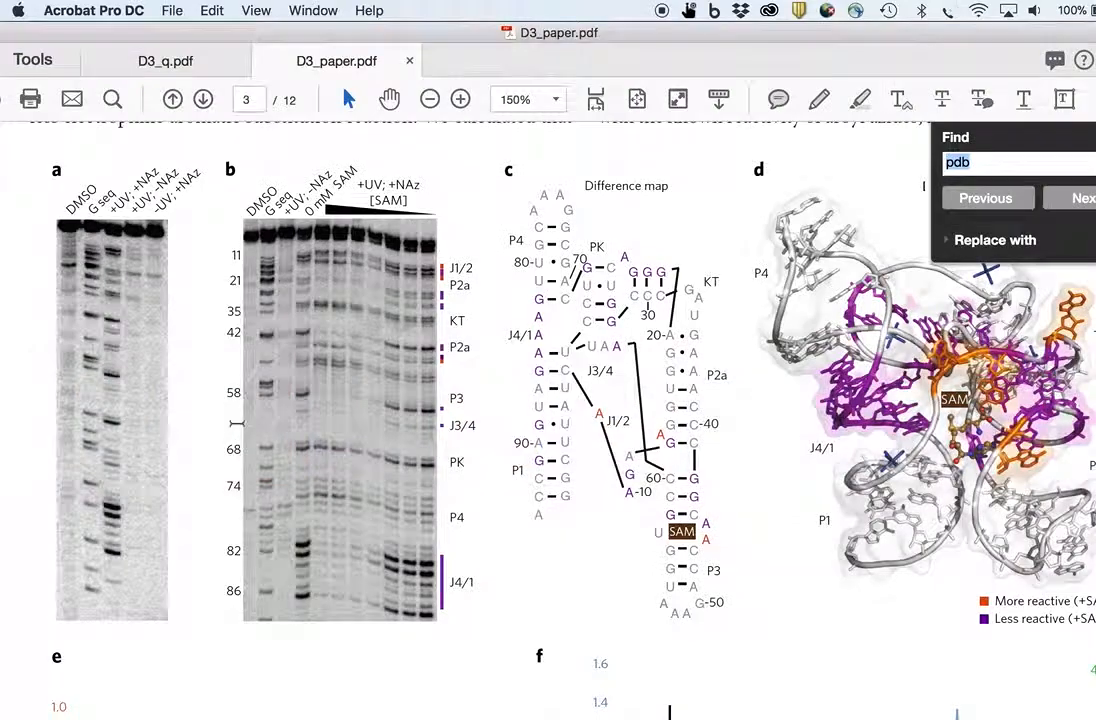
pyautogui.click(166, 60)
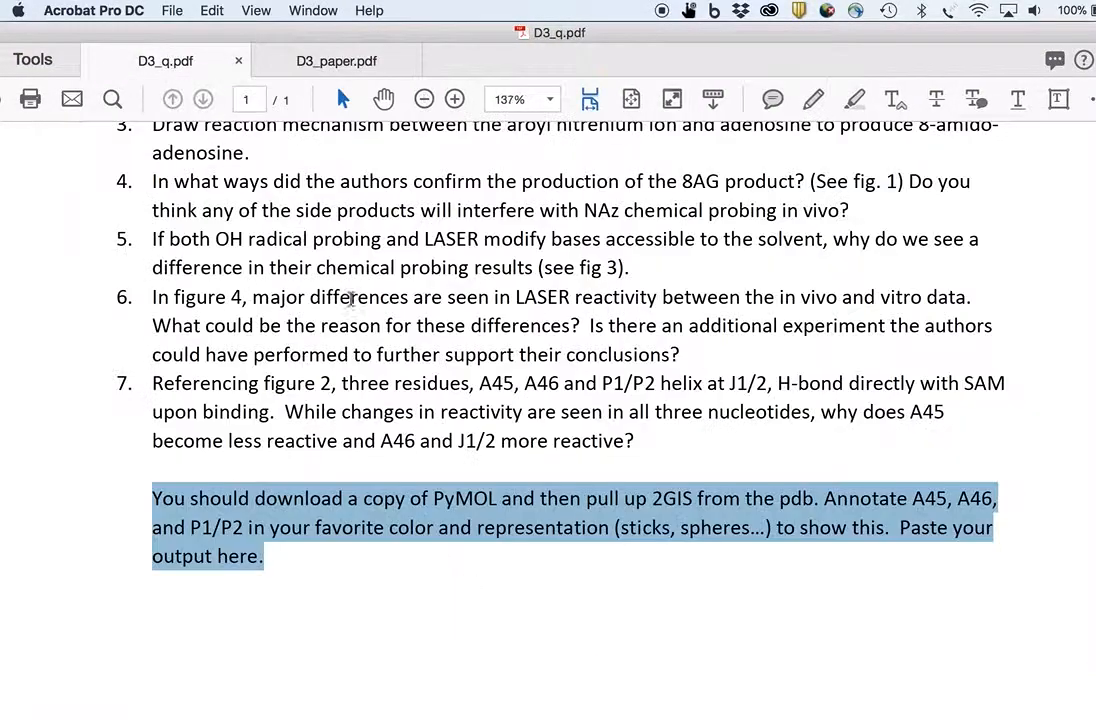
pyautogui.click(338, 586)
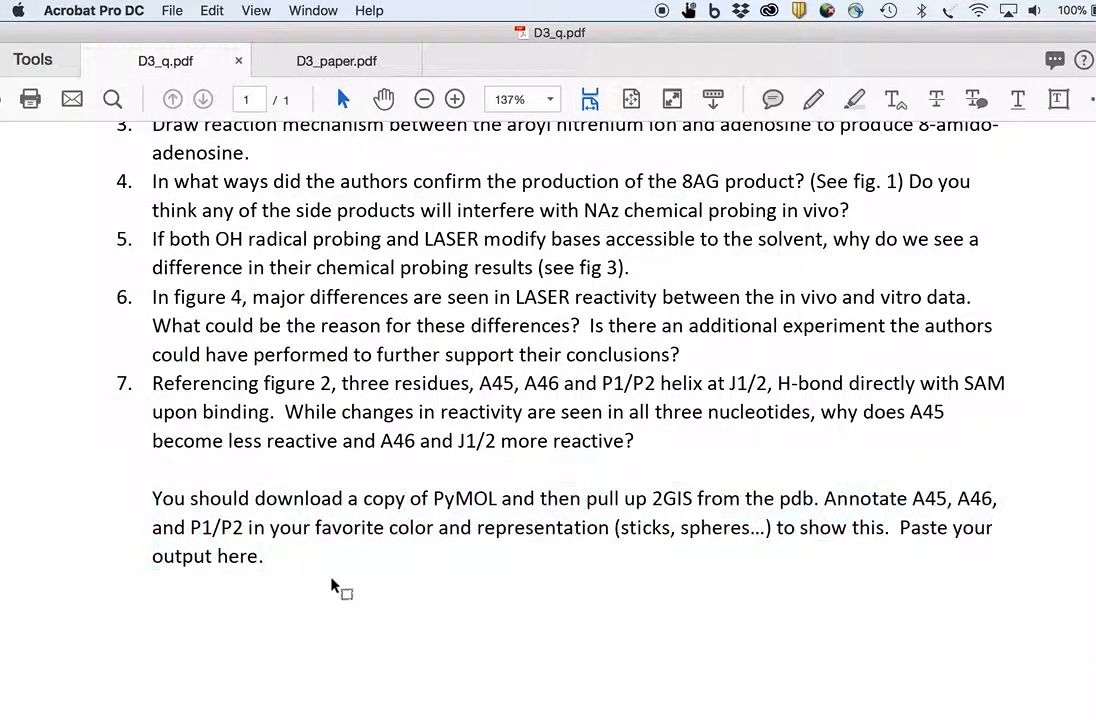
pyautogui.moveTo(185, 530); pyautogui.dragTo(250, 531)
pyautogui.click(300, 68)
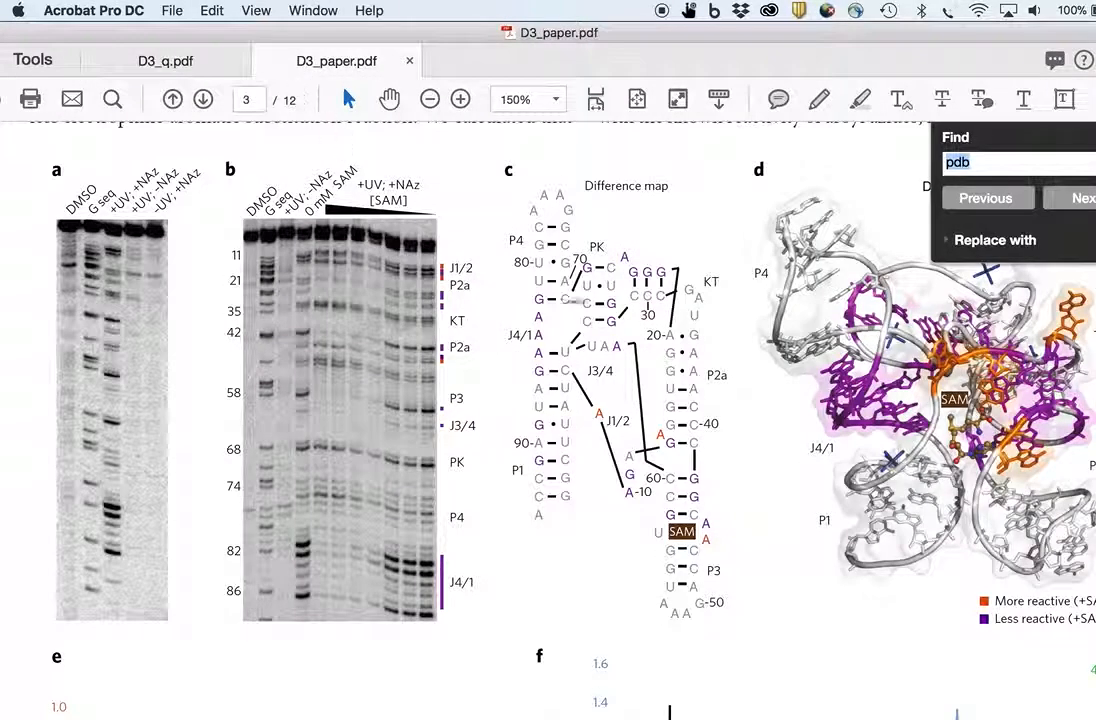
pyautogui.click(724, 391)
pyautogui.hscroll(2, 548, 400)
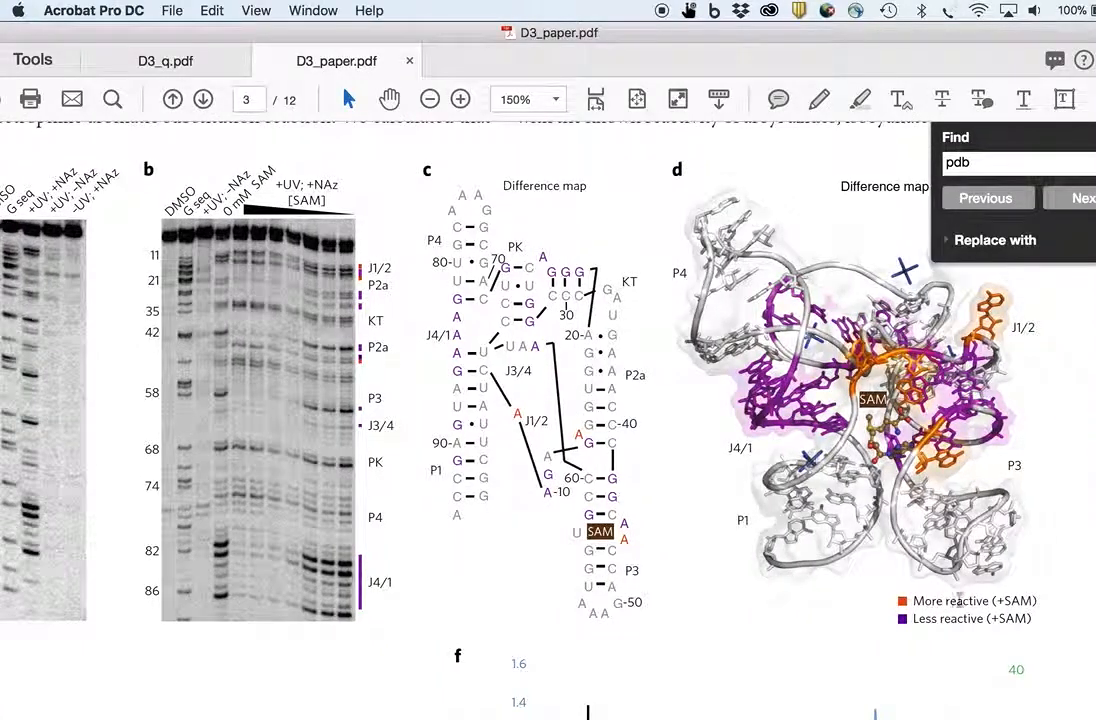
pyautogui.click(1094, 137)
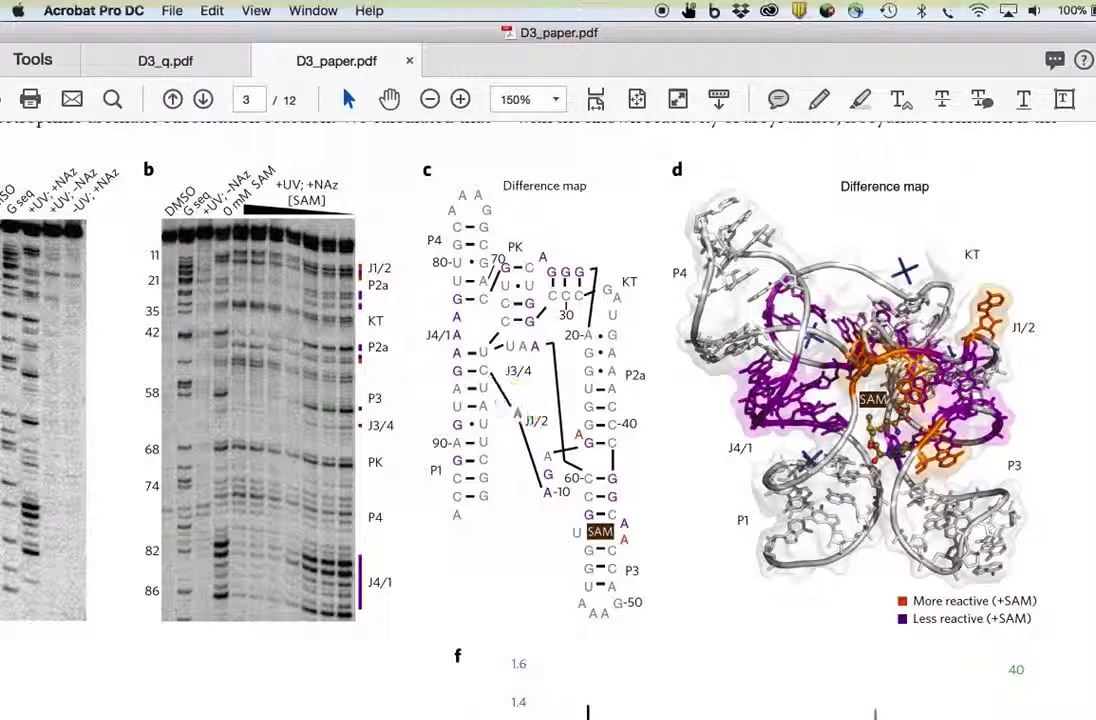
pyautogui.hotkey('ctrl', 'a')
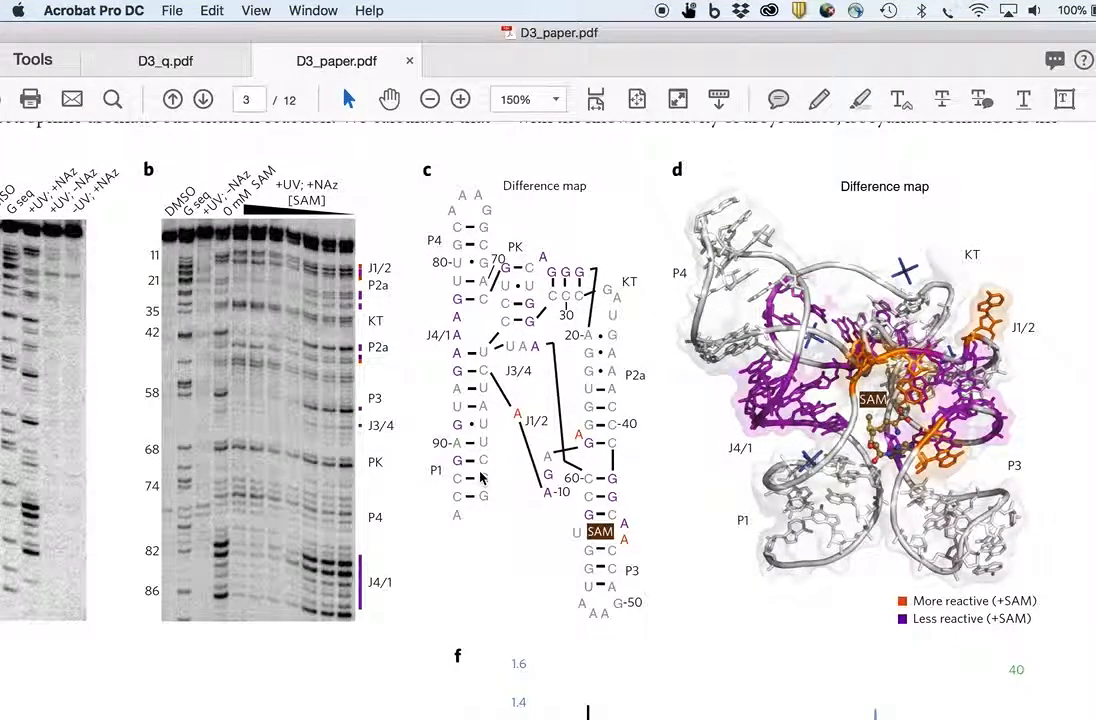
# - Return to PyMOL and select residues 1 to 8 of the P1 helix in the sequence display
pyautogui.press('super+Tab')
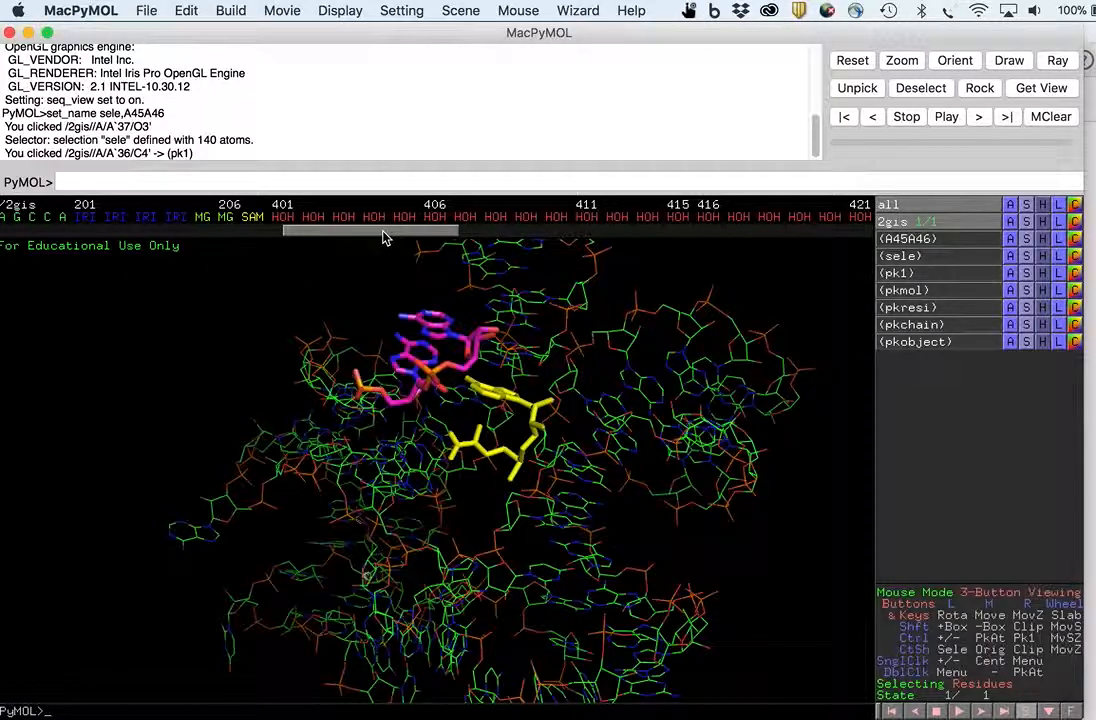
pyautogui.moveTo(385, 237); pyautogui.dragTo(30, 230)
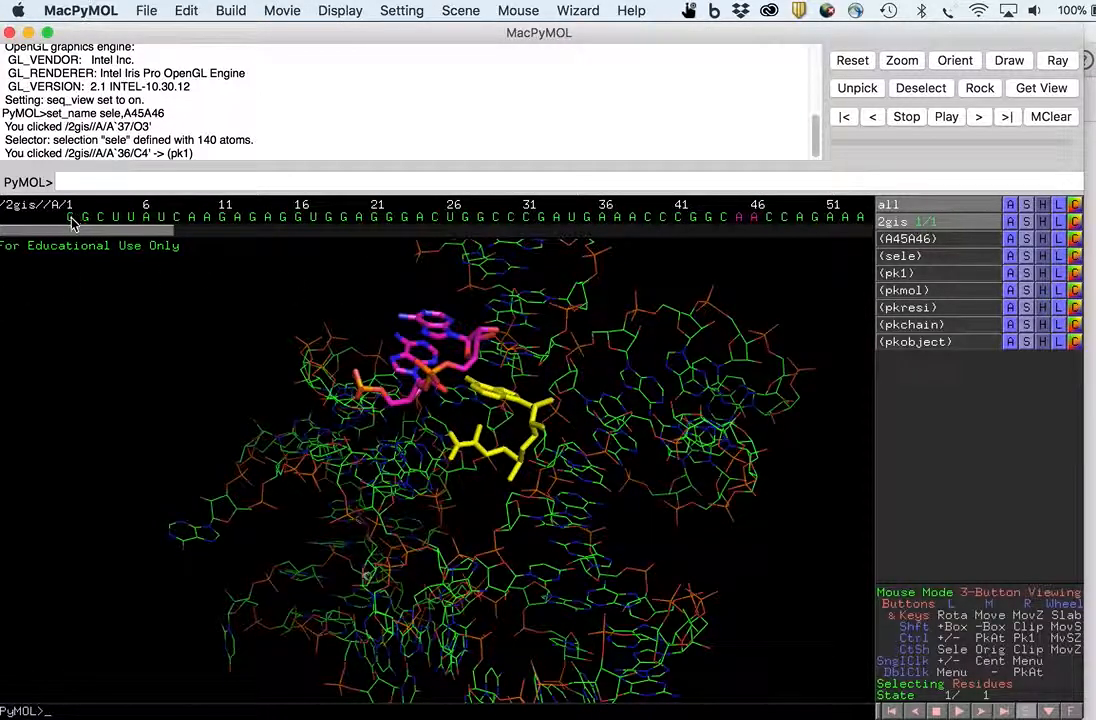
pyautogui.moveTo(72, 224); pyautogui.dragTo(131, 222)
pyautogui.press('super+Tab')
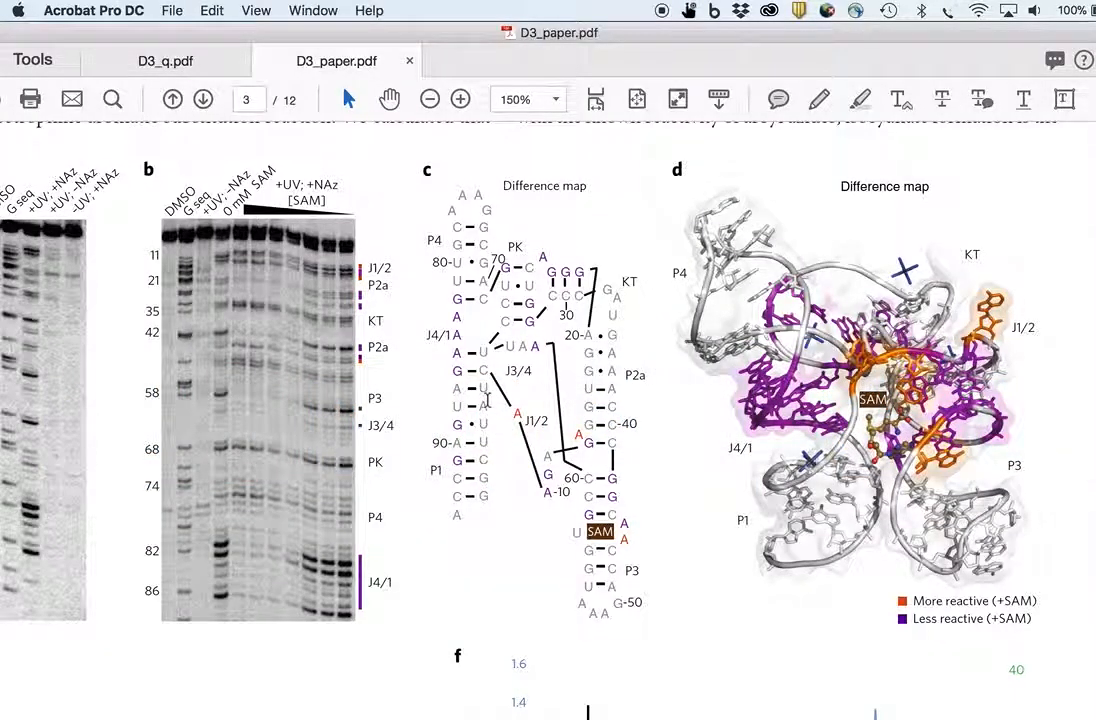
pyautogui.press('super+Tab')
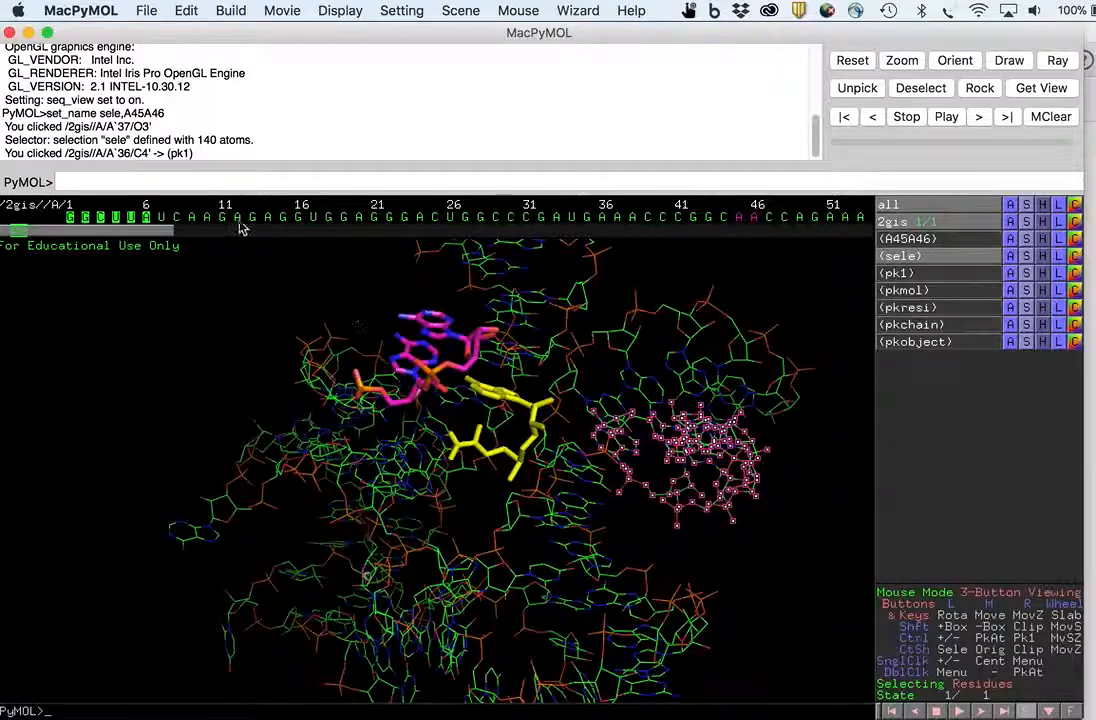
pyautogui.click(177, 220)
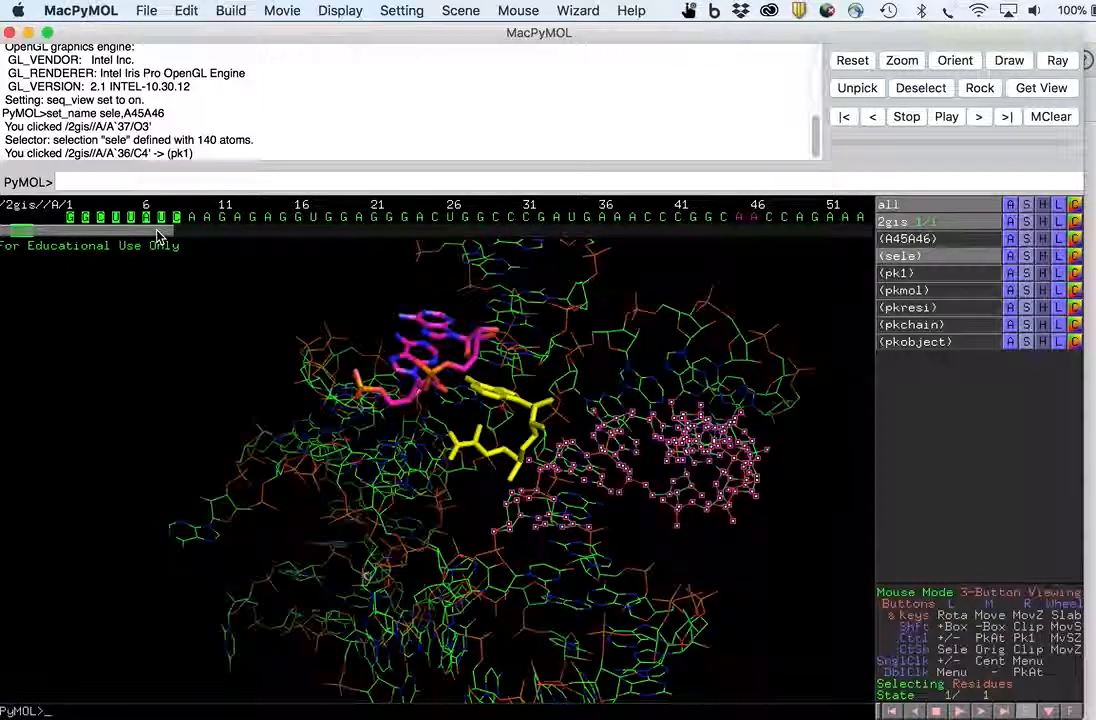
# - Recheck the paper's figure, then scroll the sequence display to residues 61 to 91
pyautogui.press('super+Tab')
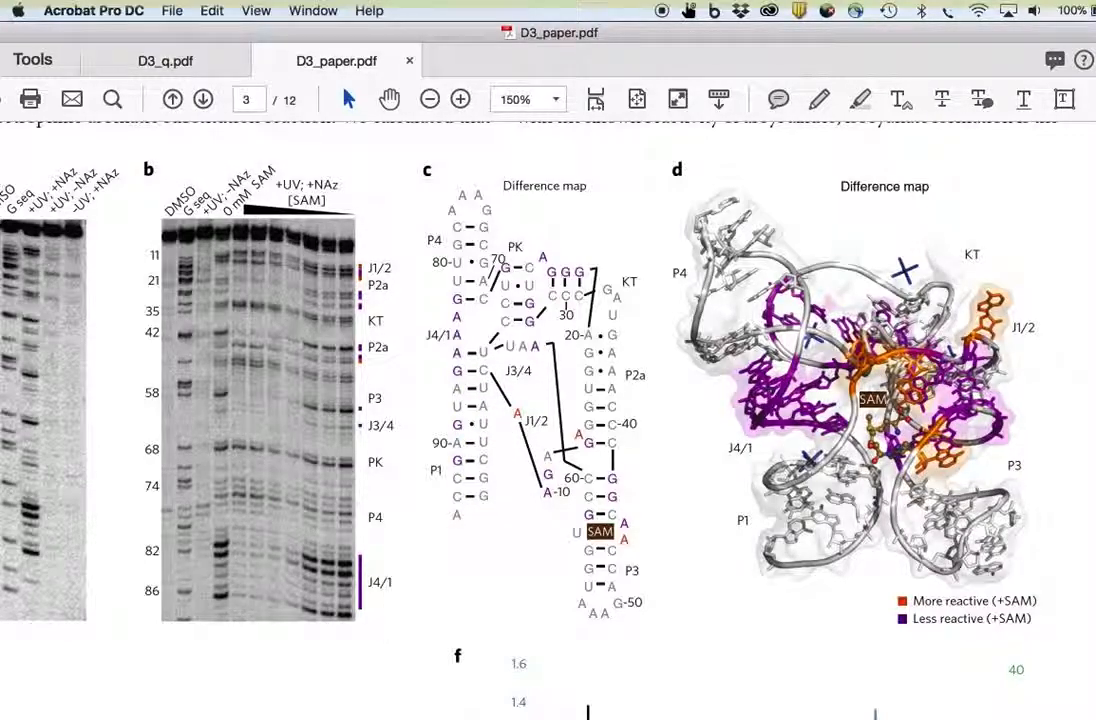
pyautogui.hotkey('ctrl', 'a')
pyautogui.press('Escape')
pyautogui.press('super+Tab')
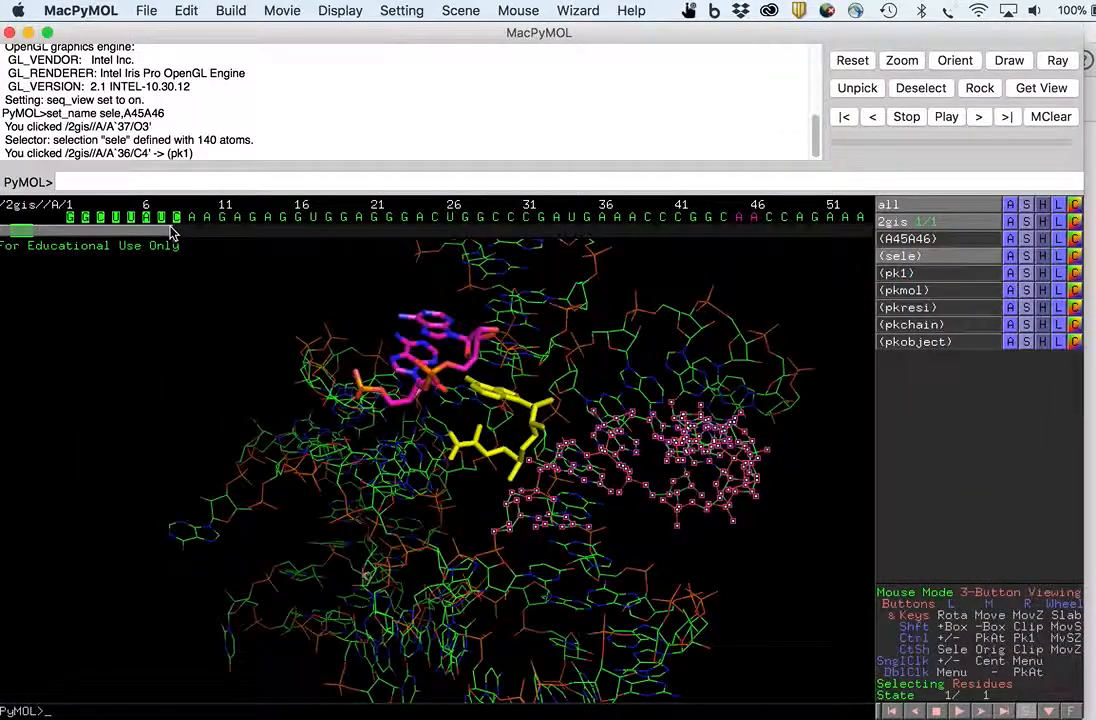
pyautogui.moveTo(172, 232); pyautogui.dragTo(357, 243)
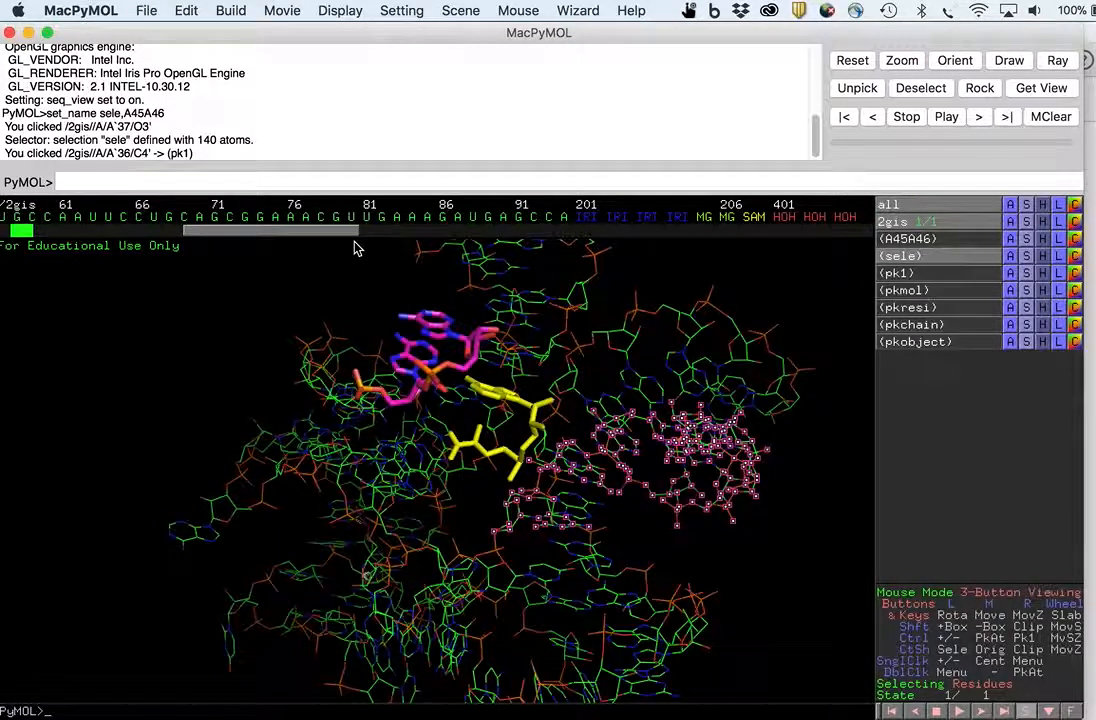
# - Consult the paper's figure and add the complementary P1 strand residues from 86 onward to the sequence selection
pyautogui.press('super+Tab')
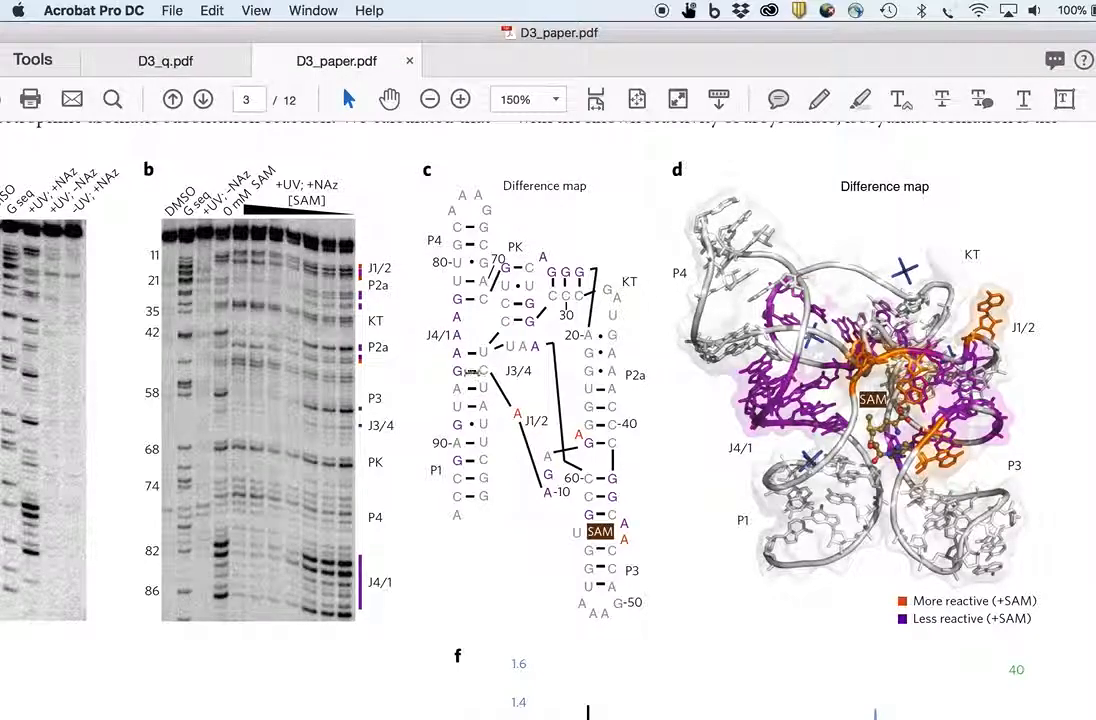
pyautogui.press('super+Tab')
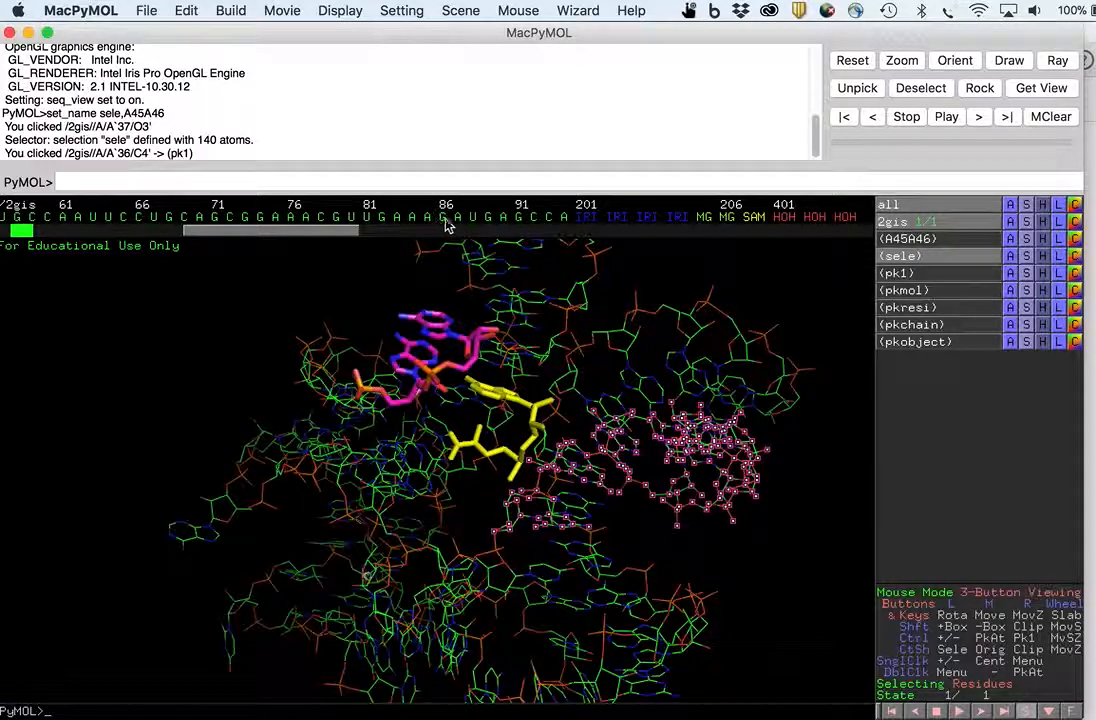
pyautogui.moveTo(443, 222); pyautogui.dragTo(462, 222)
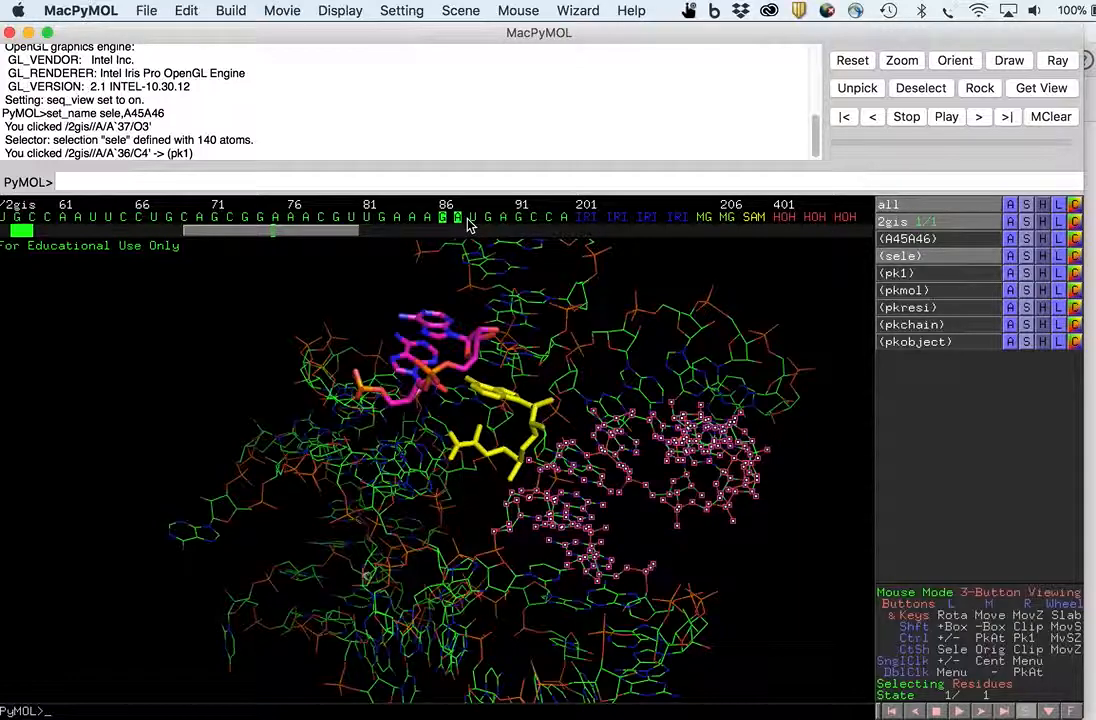
pyautogui.click(472, 219)
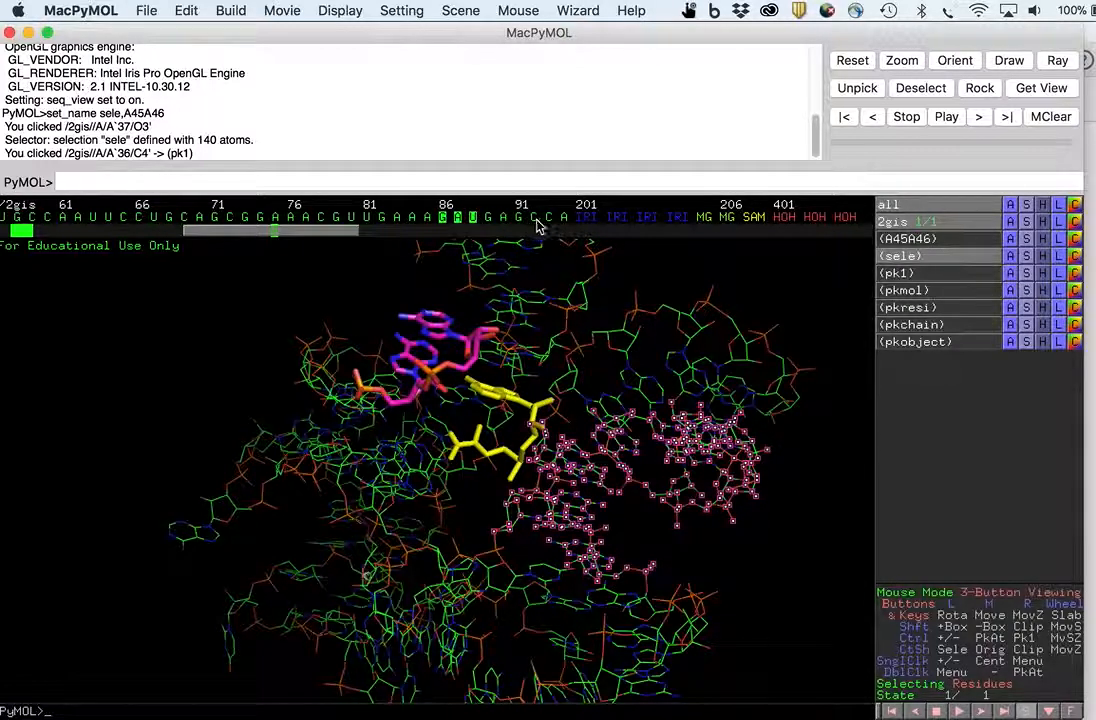
pyautogui.press('super+Tab')
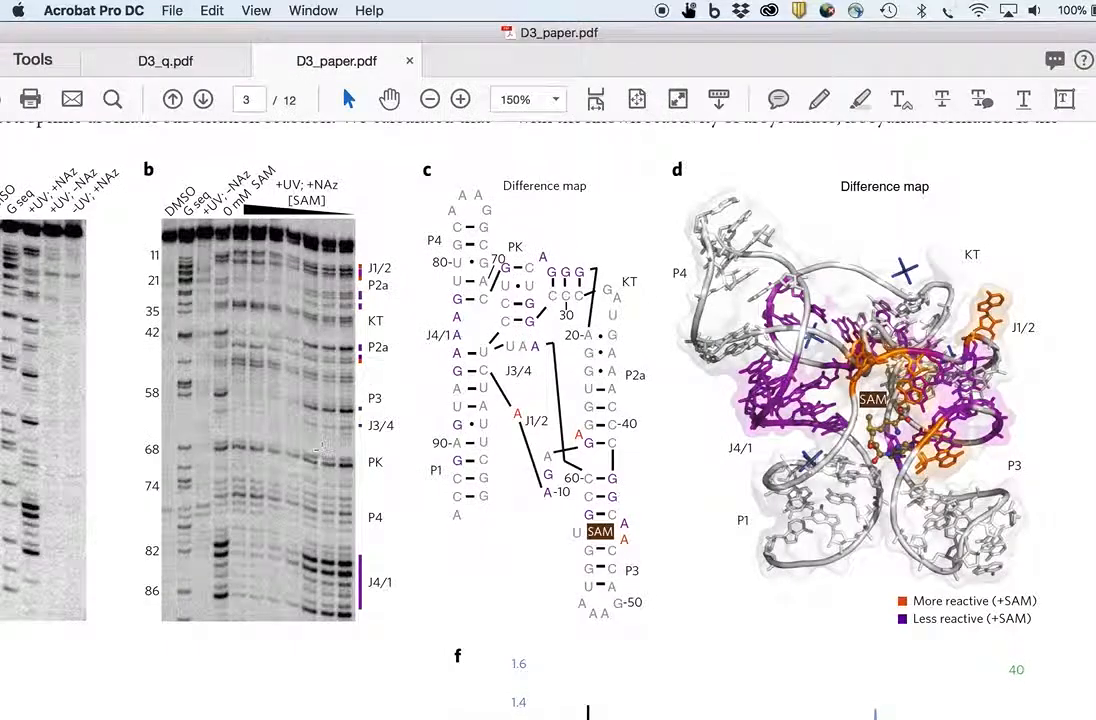
pyautogui.press('super+Tab')
pyautogui.click(519, 220)
pyautogui.click(505, 220)
pyautogui.click(491, 220)
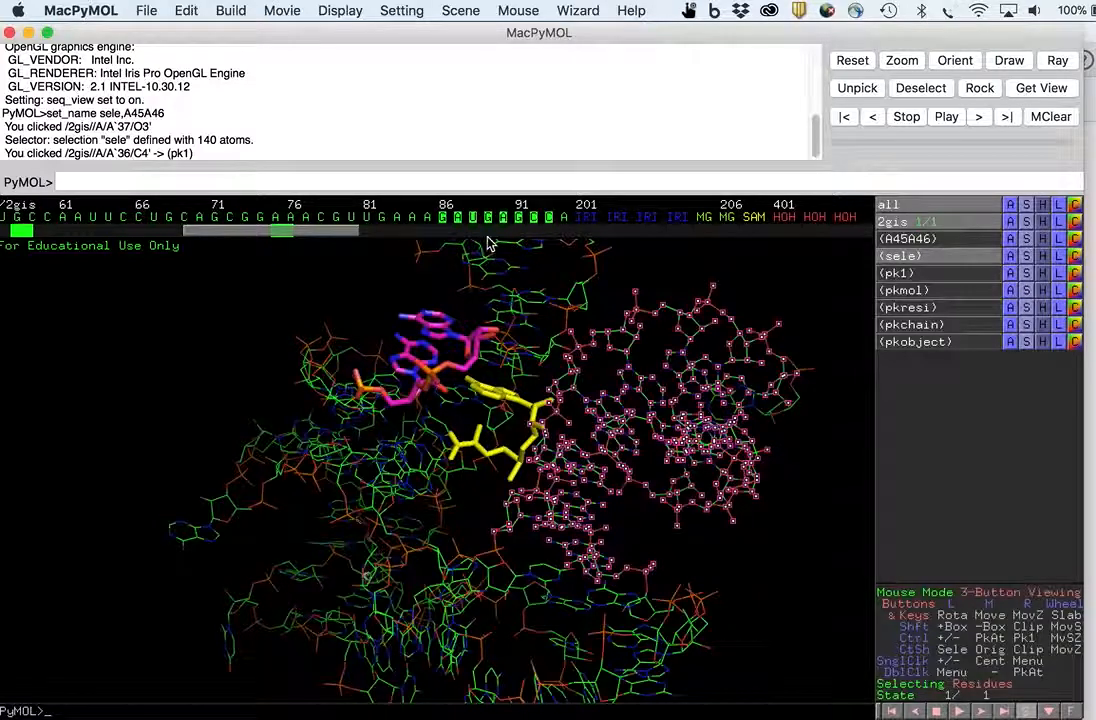
# - Rename the current selection as P1
pyautogui.moveTo(347, 237); pyautogui.dragTo(110, 236)
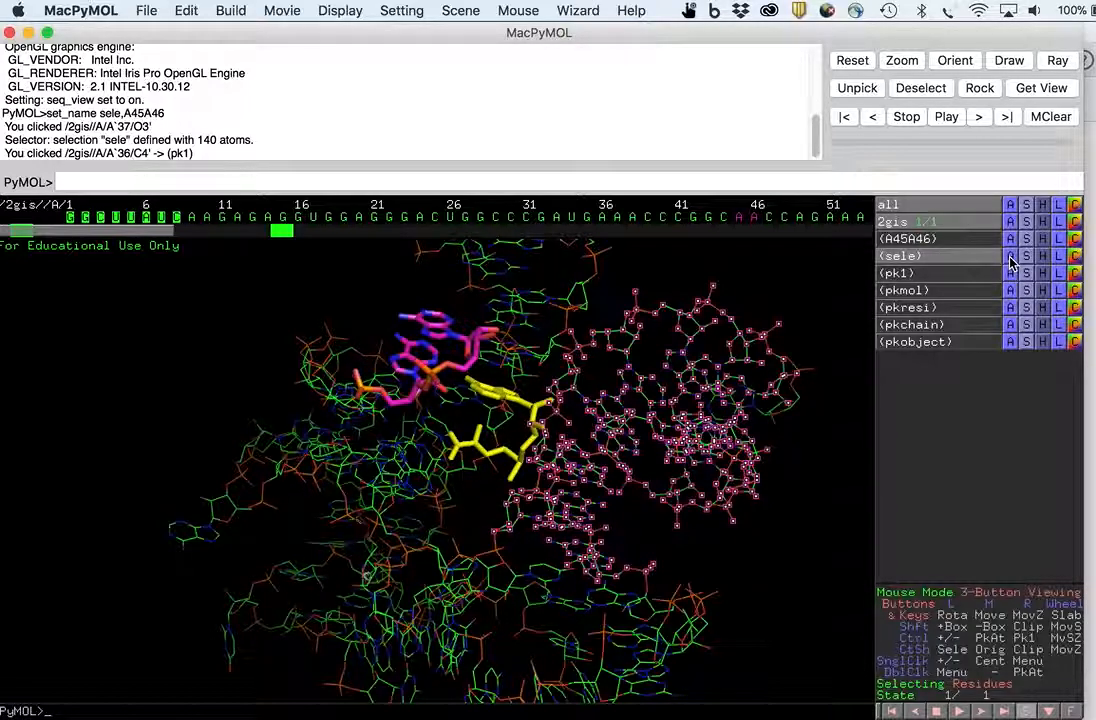
pyautogui.click(1010, 258)
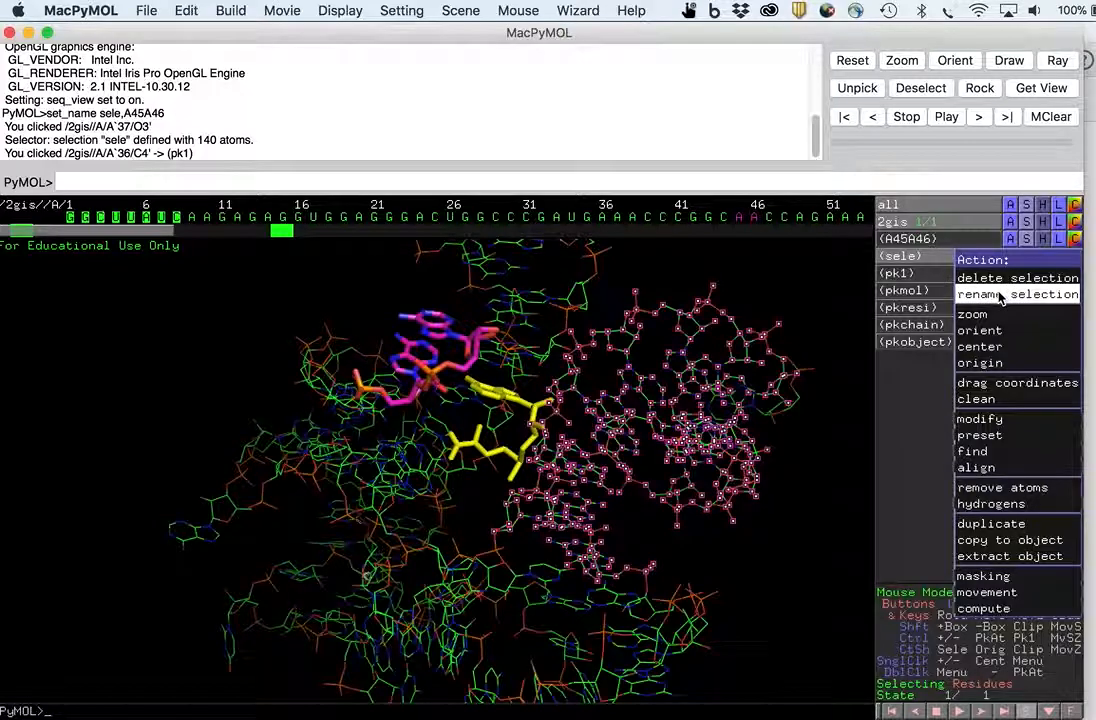
pyautogui.click(999, 295)
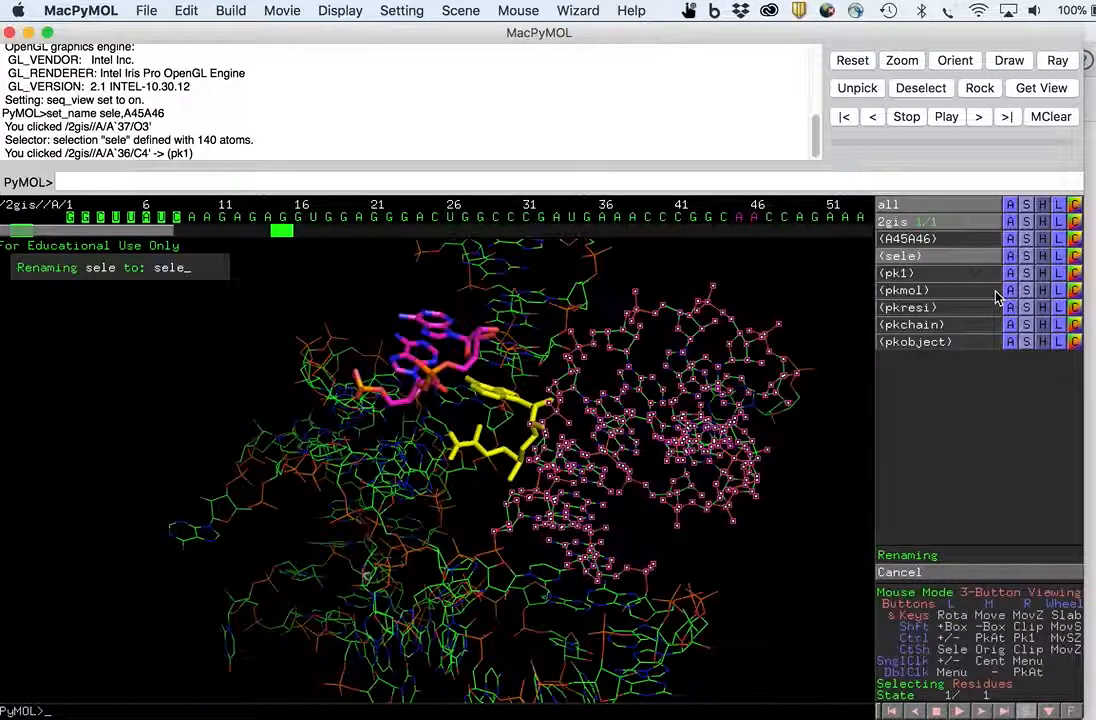
pyautogui.press('BackSpace')
pyautogui.press('BackSpace')
pyautogui.press('BackSpace')
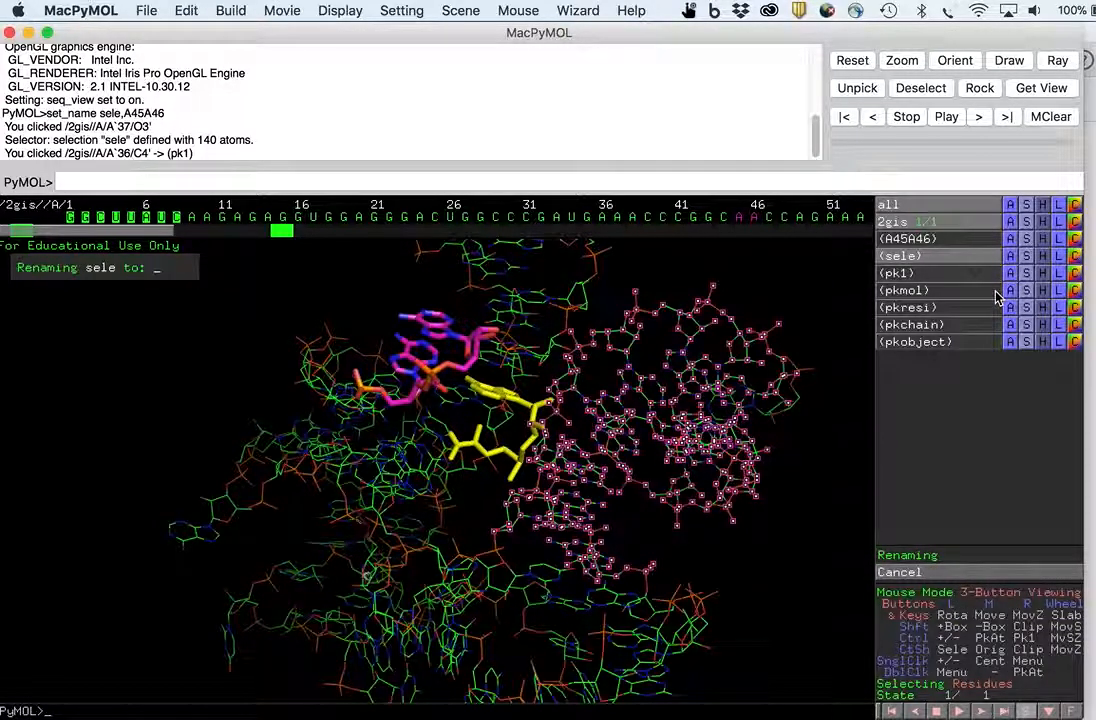
pyautogui.write('E')
pyautogui.write('1')
pyautogui.press('Return')
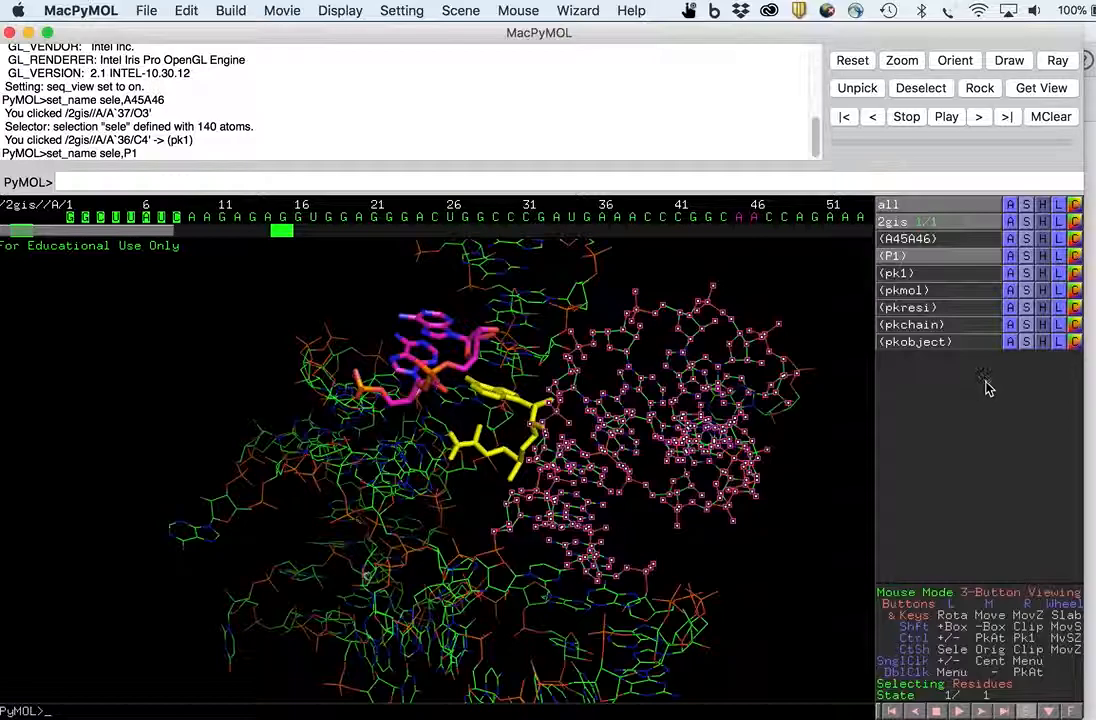
# - Show the P1 selection as cartoon and clear the selection
pyautogui.click(1027, 256)
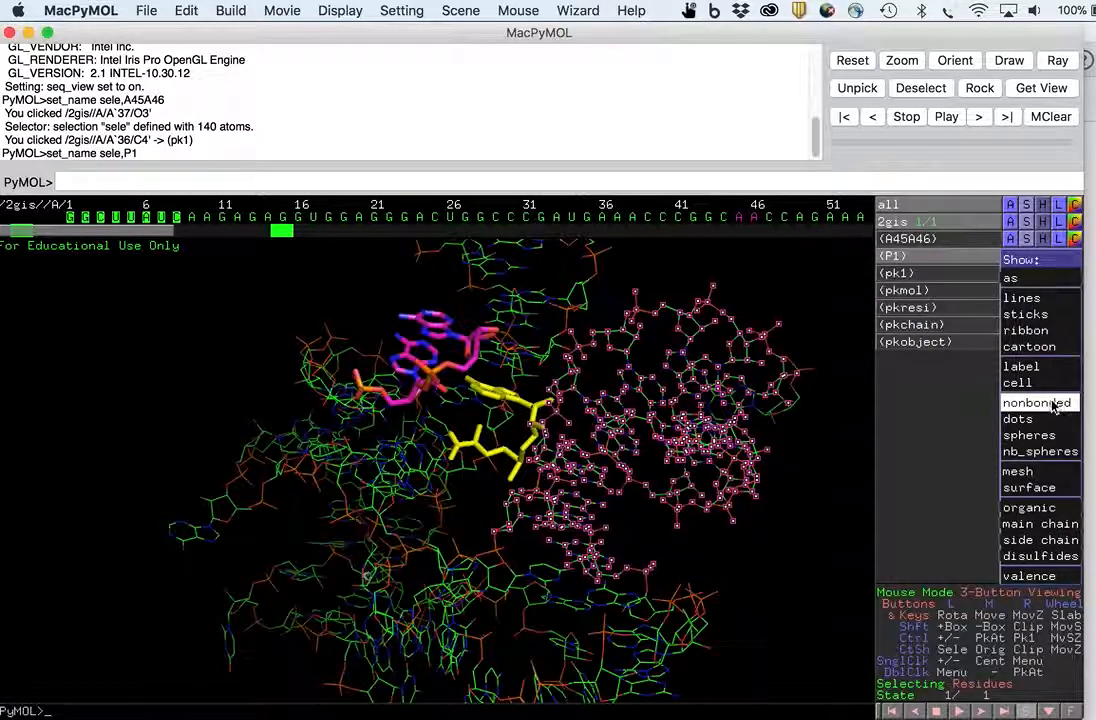
pyautogui.click(1045, 358)
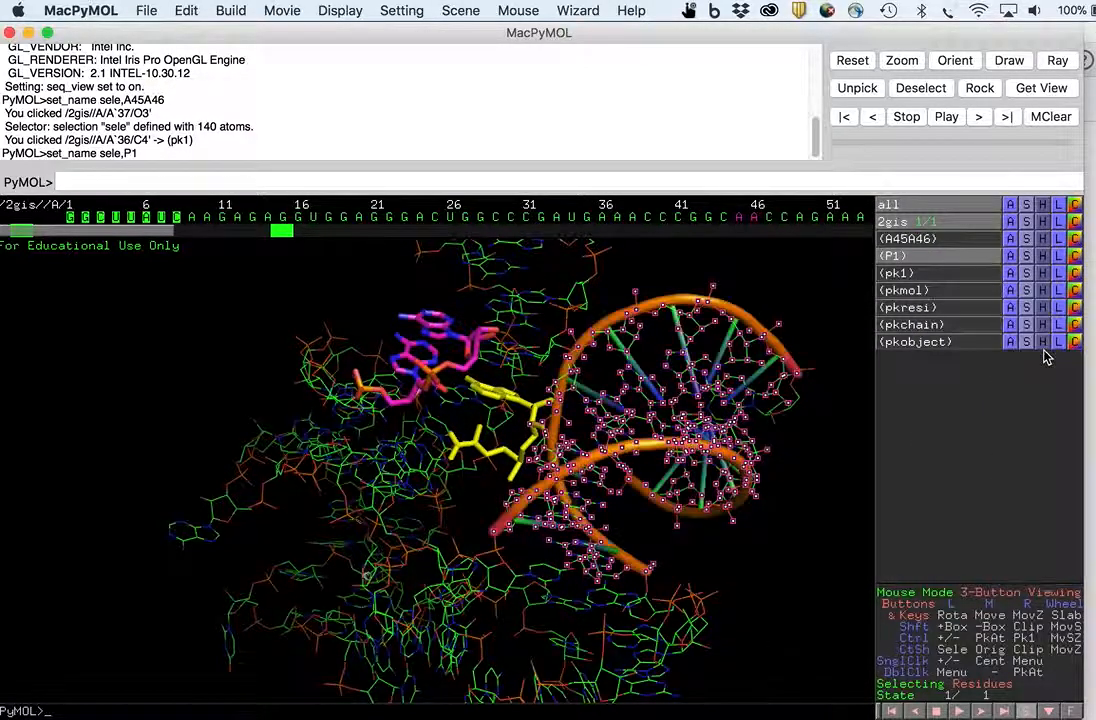
pyautogui.click(800, 465)
pyautogui.moveTo(615, 392); pyautogui.dragTo(553, 499)
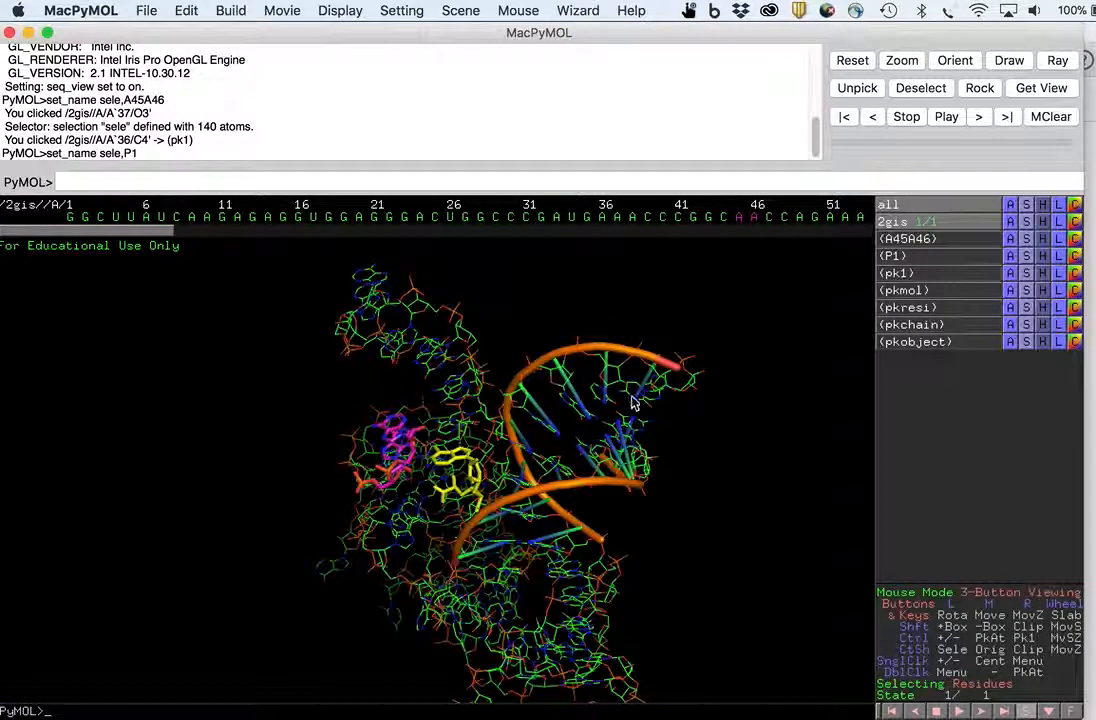
# - Hide the lines representation of the P1 selection
pyautogui.click(945, 256)
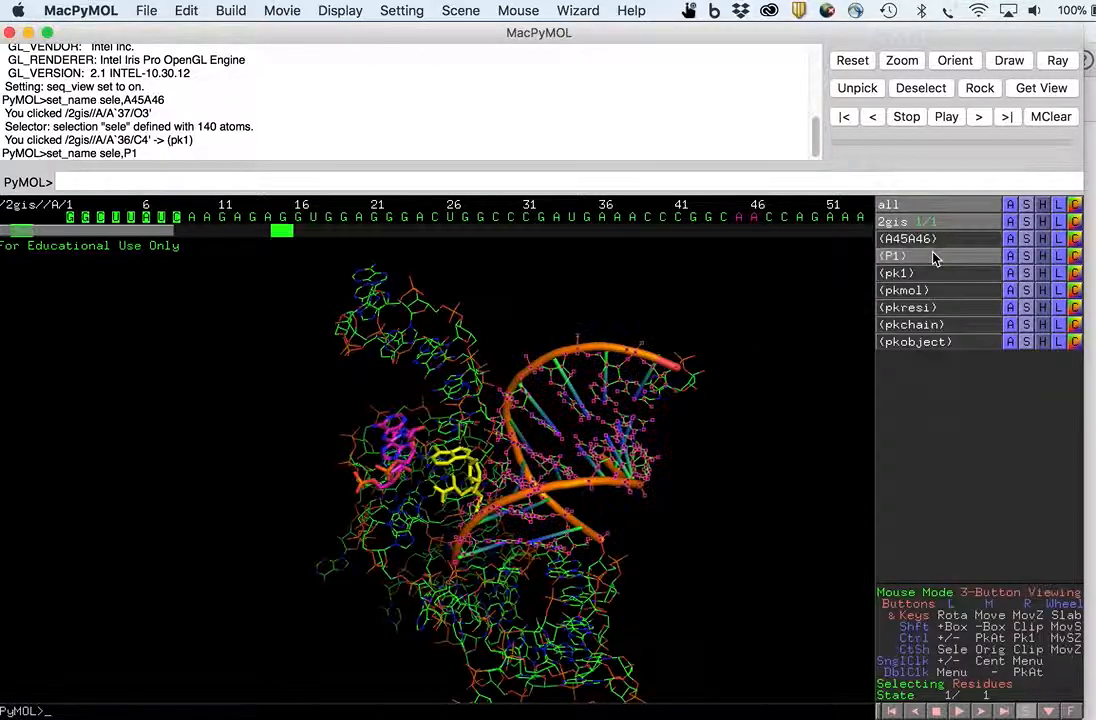
pyautogui.click(1041, 258)
pyautogui.click(1040, 297)
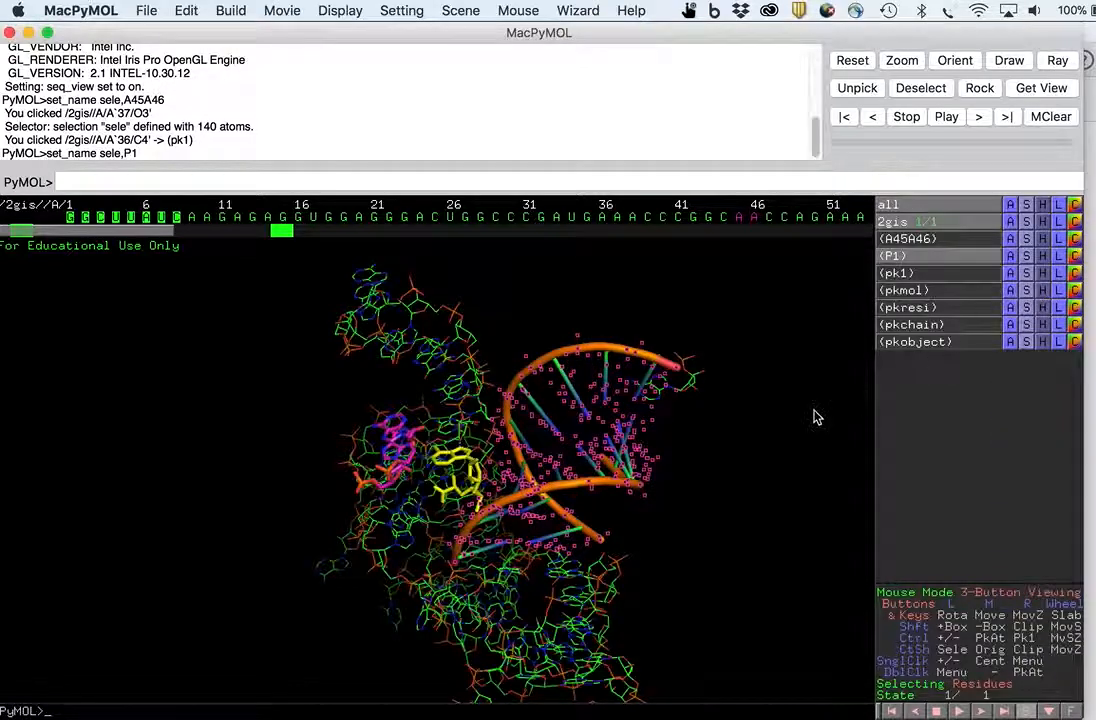
pyautogui.moveTo(496, 583); pyautogui.dragTo(430, 515)
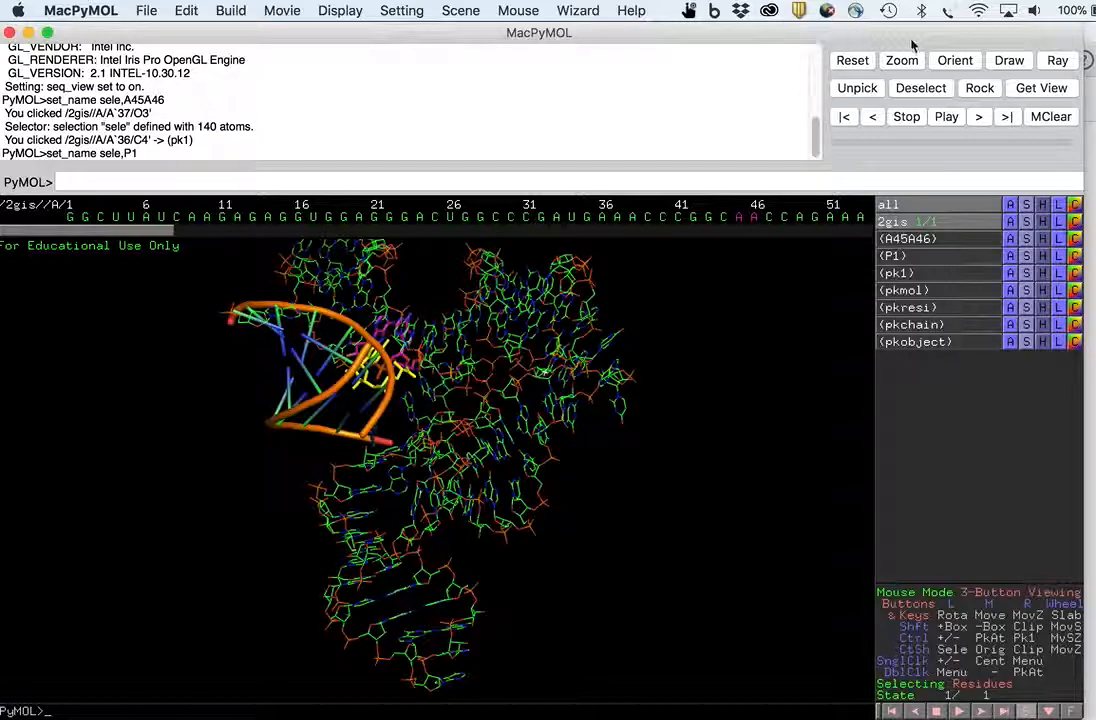
# - Switch to Acrobat to consult the paper again
pyautogui.press('super+Tab')
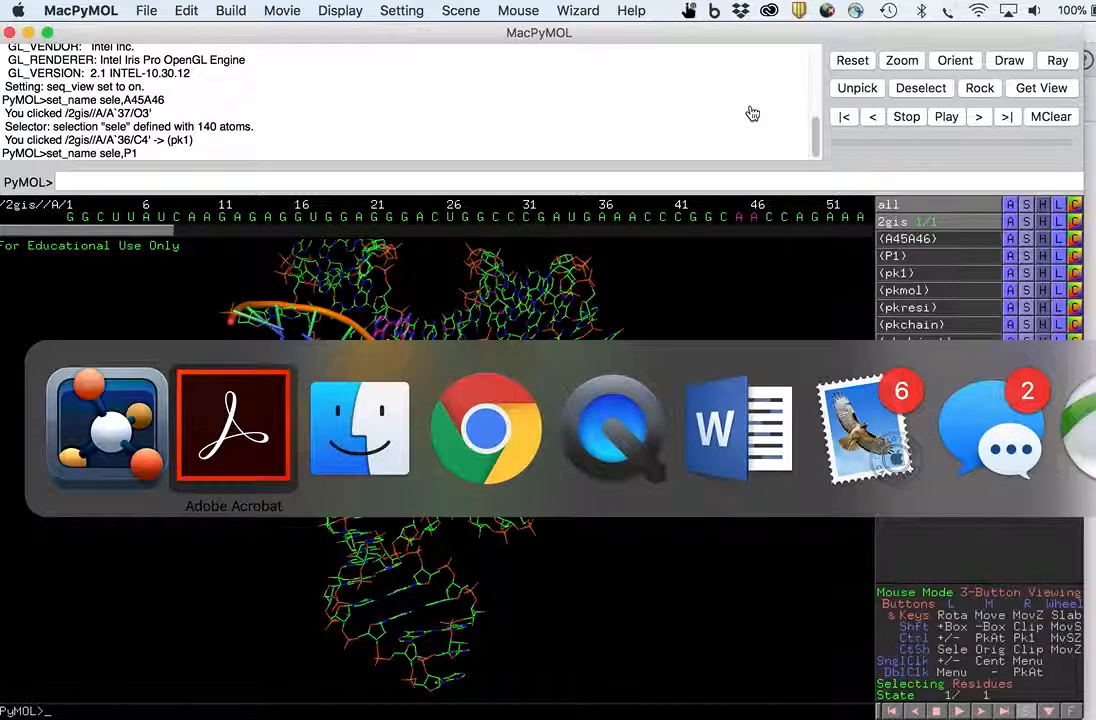